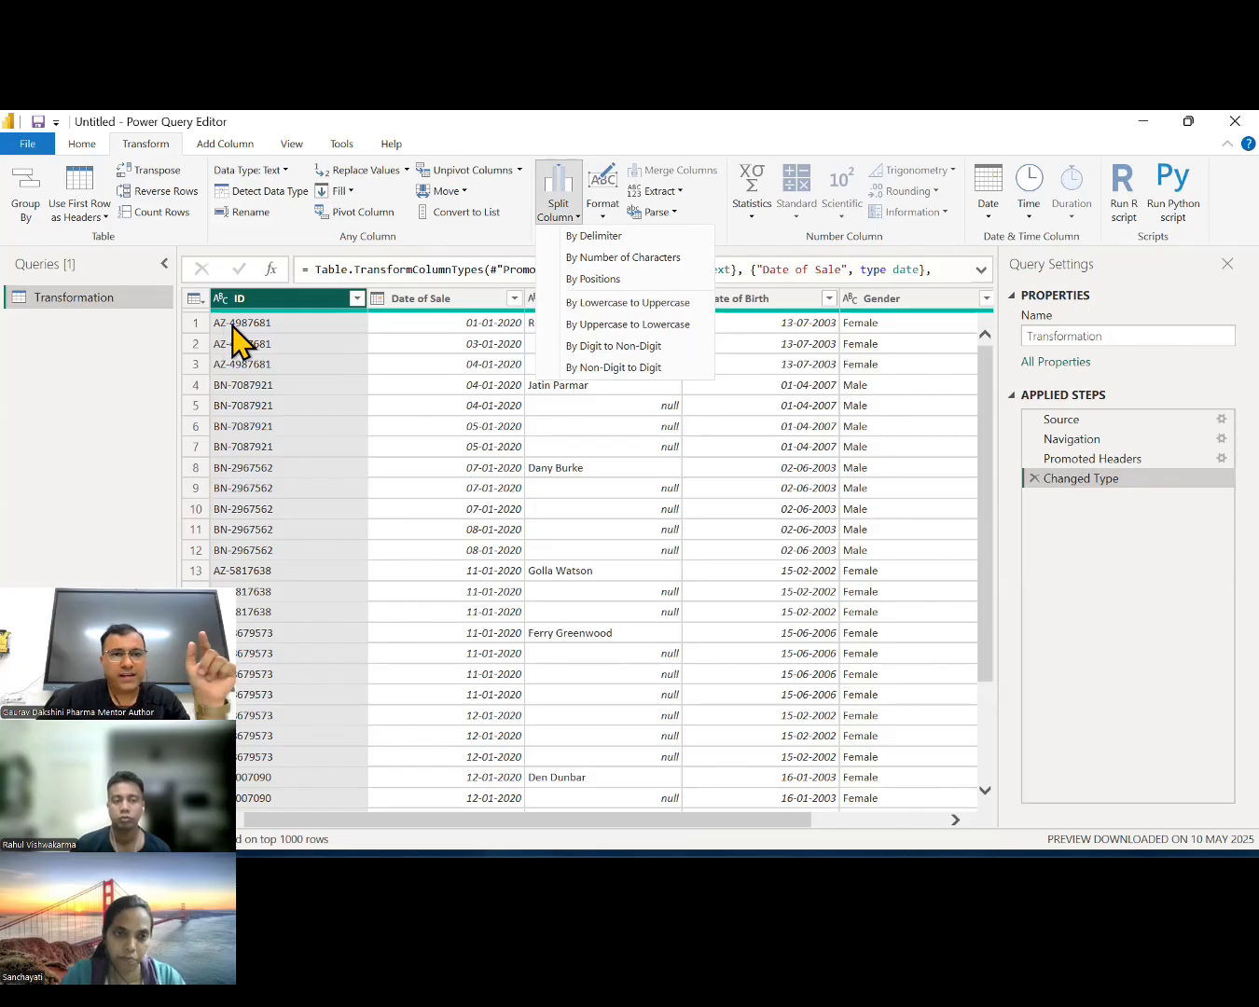
Try splitting the ID column by non-digit to digit, and remove the resulting applied step
click(622, 370)
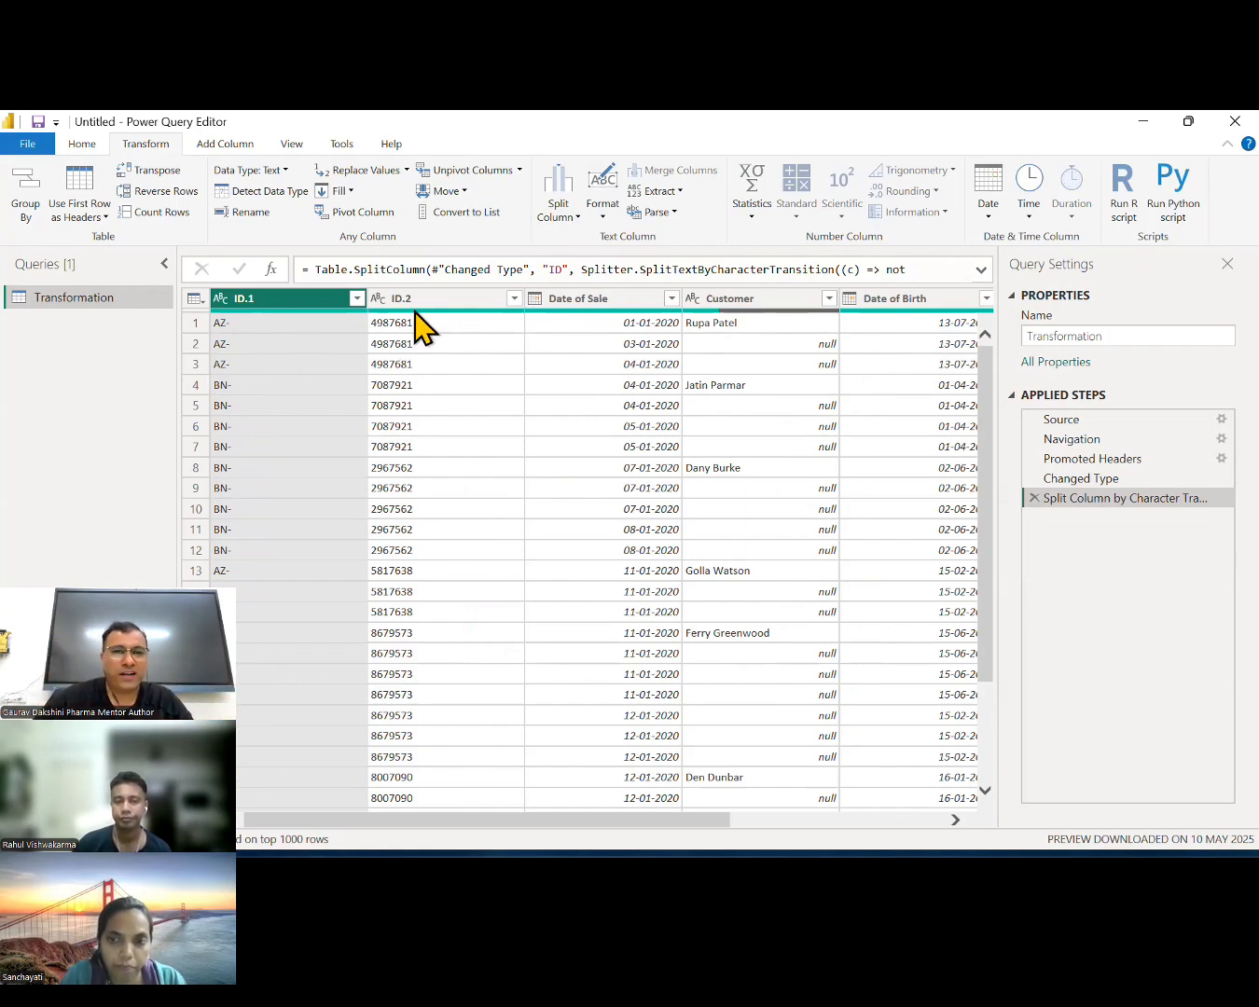
click(1035, 498)
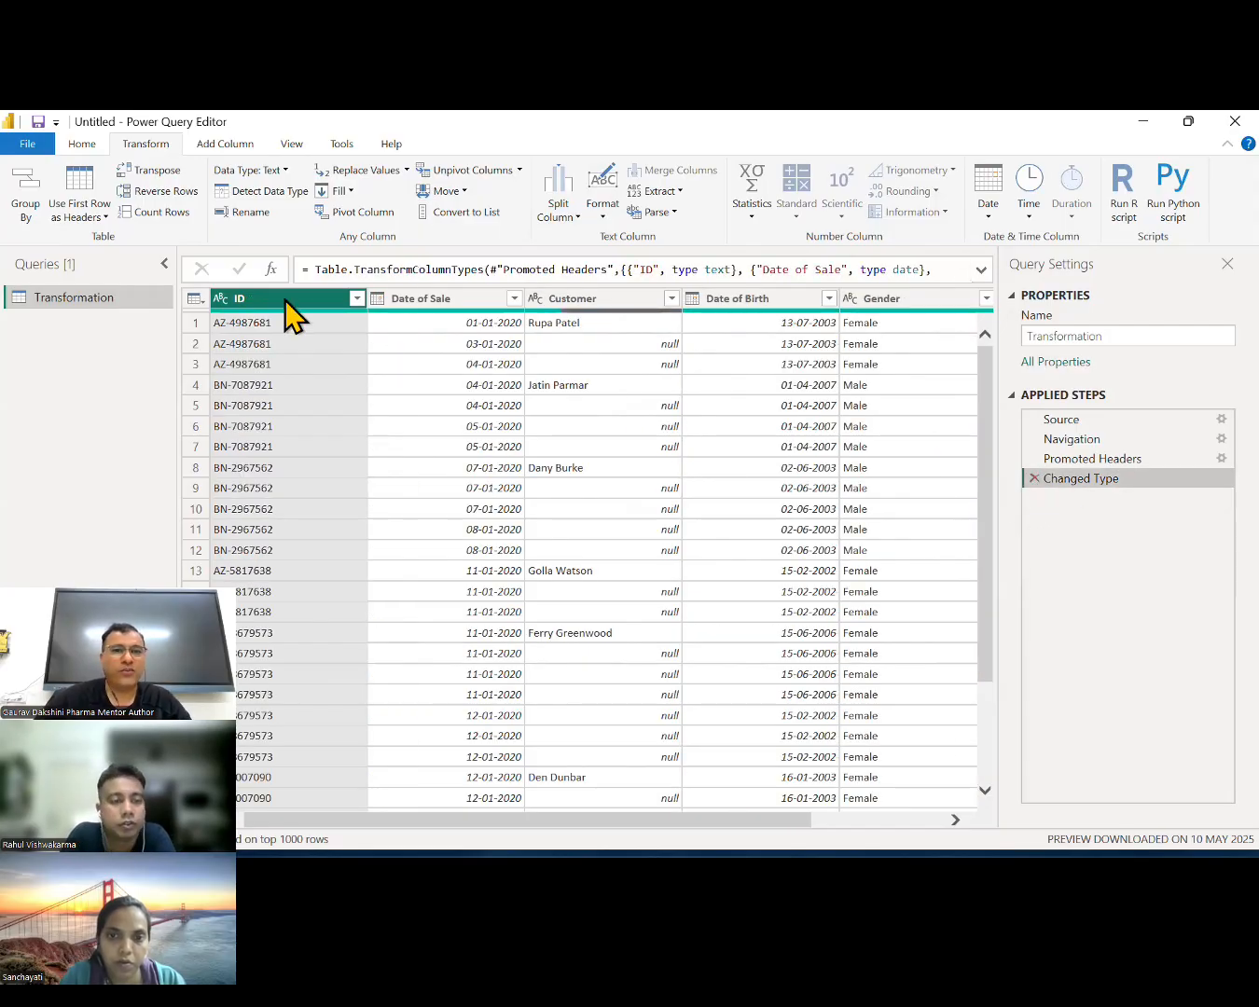
click(559, 201)
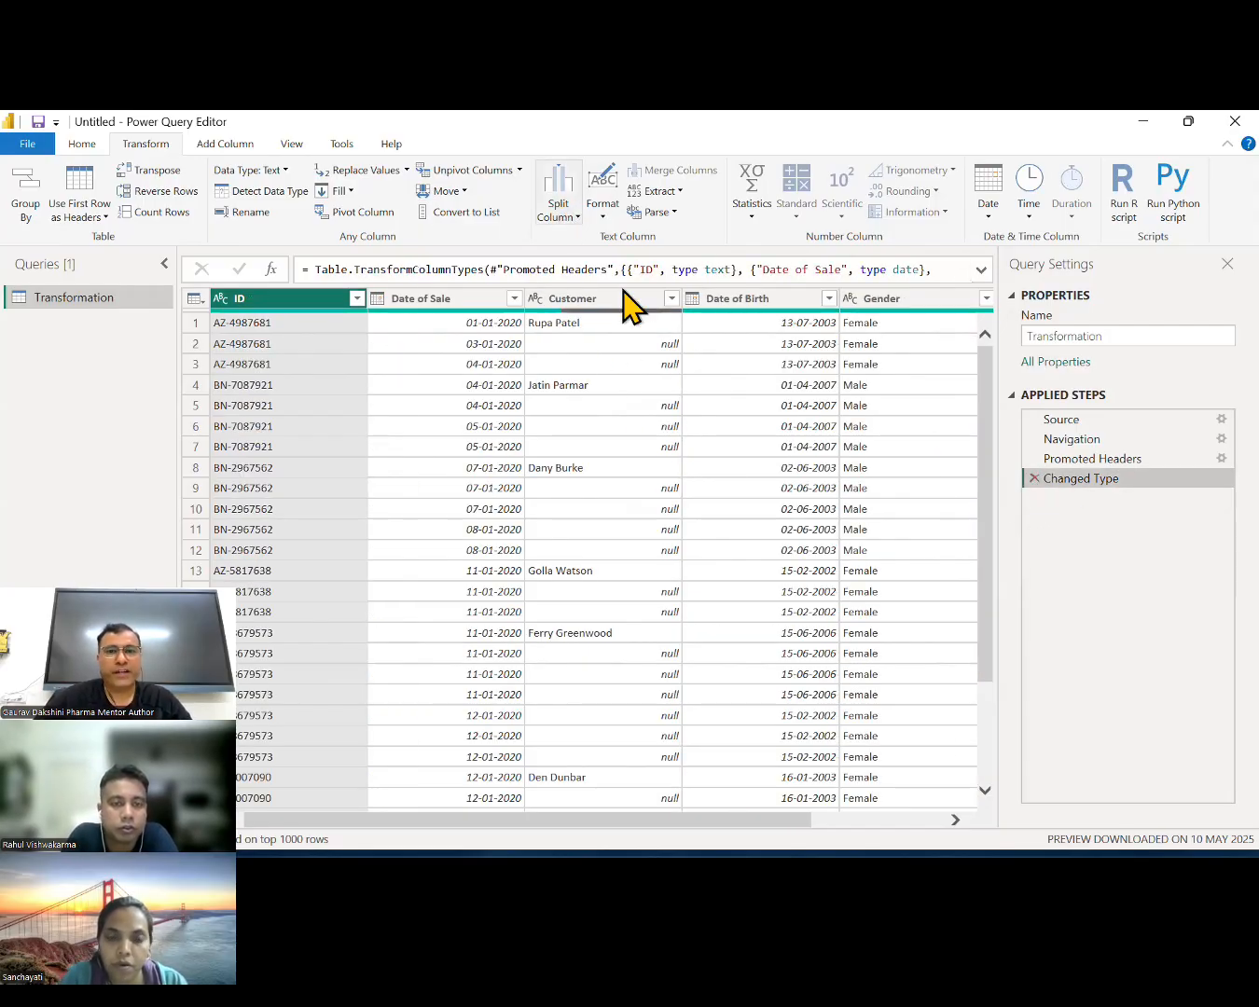
click(477, 446)
click(399, 329)
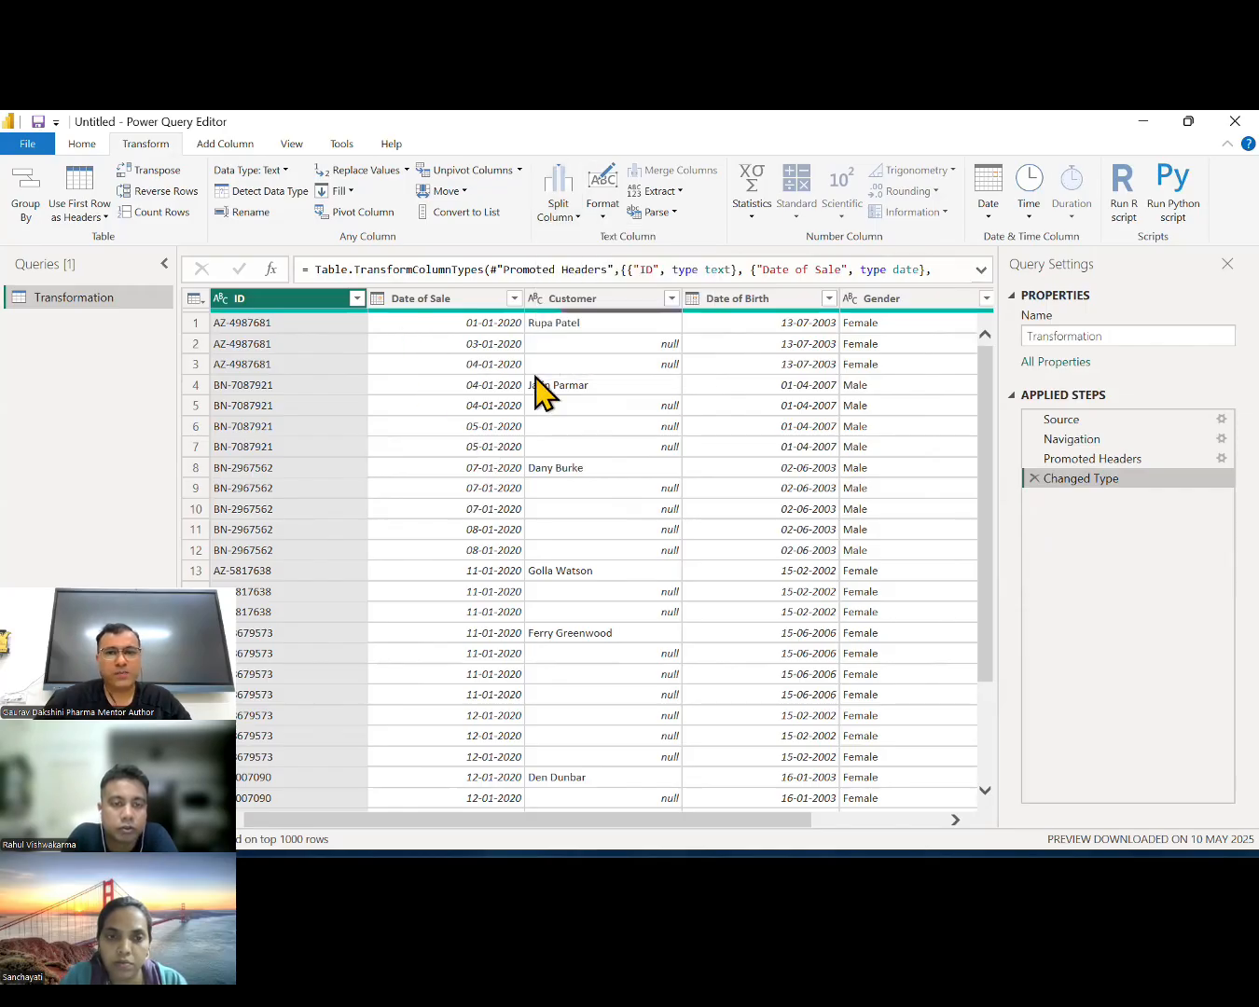
Try splitting the Customer column by uppercase to lowercase, and remove the resulting applied step
click(606, 298)
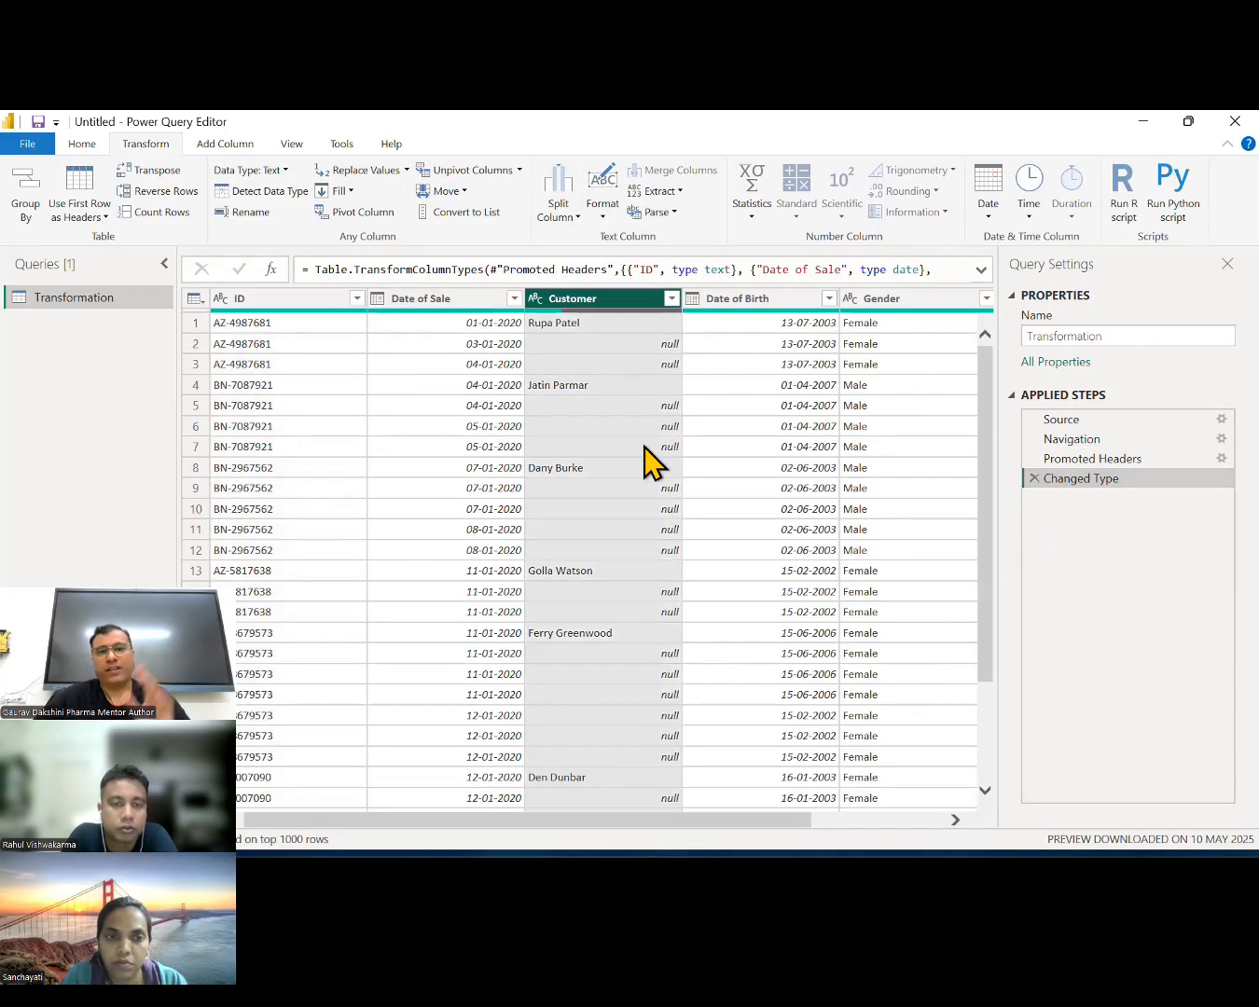
click(564, 213)
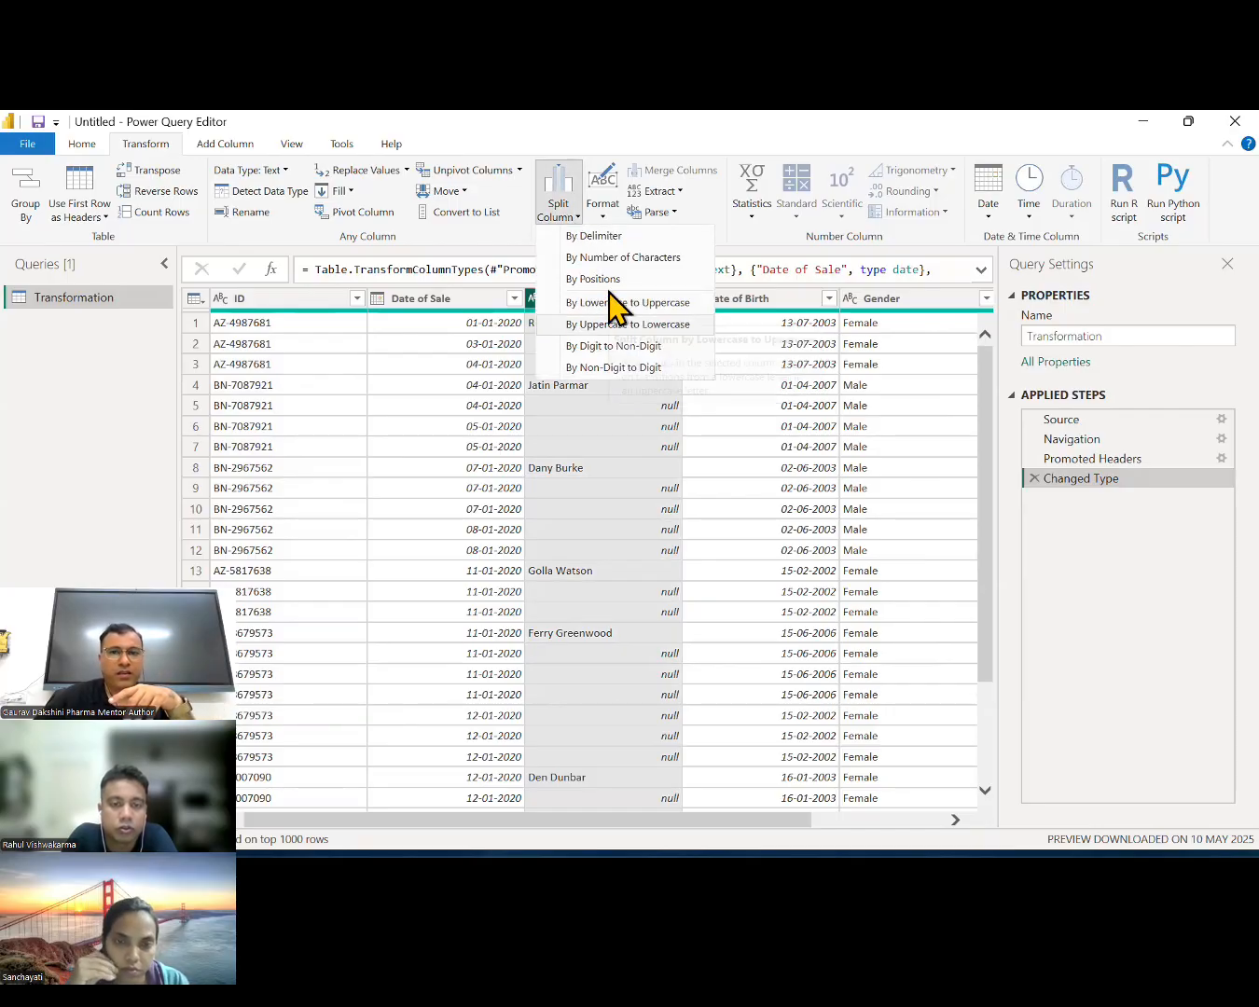
click(585, 390)
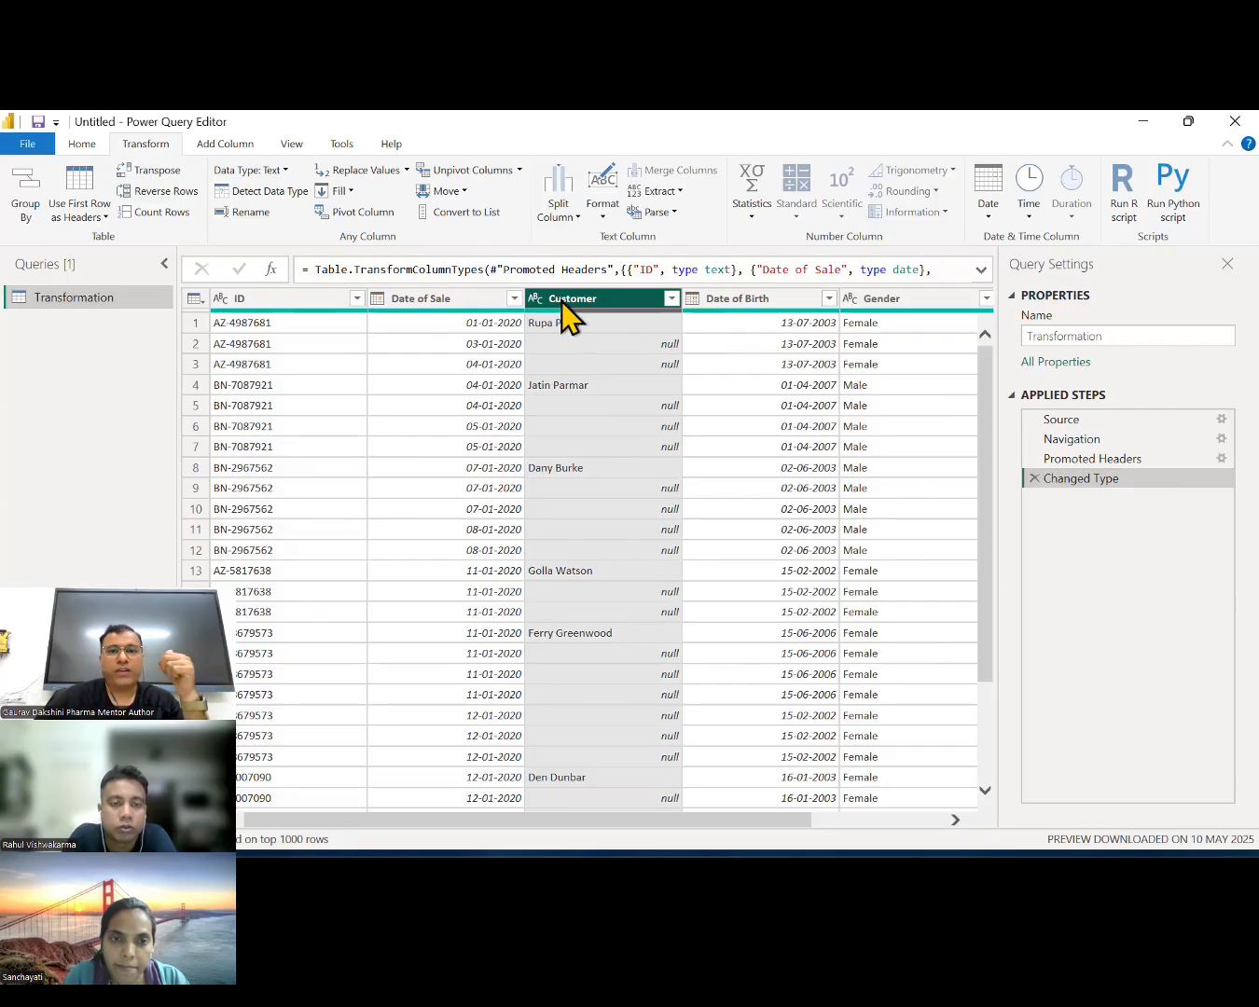
click(559, 213)
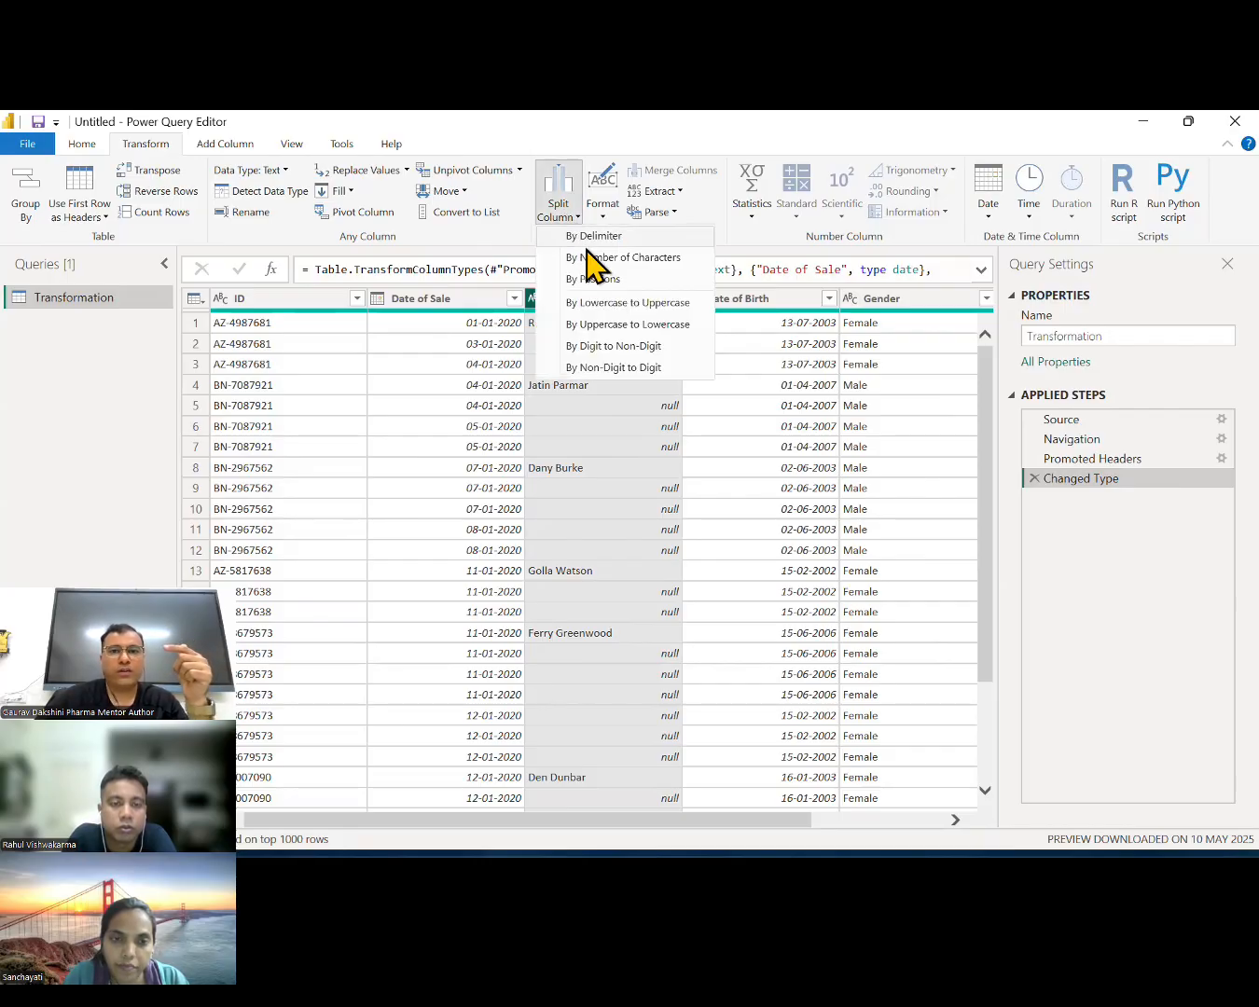
click(623, 326)
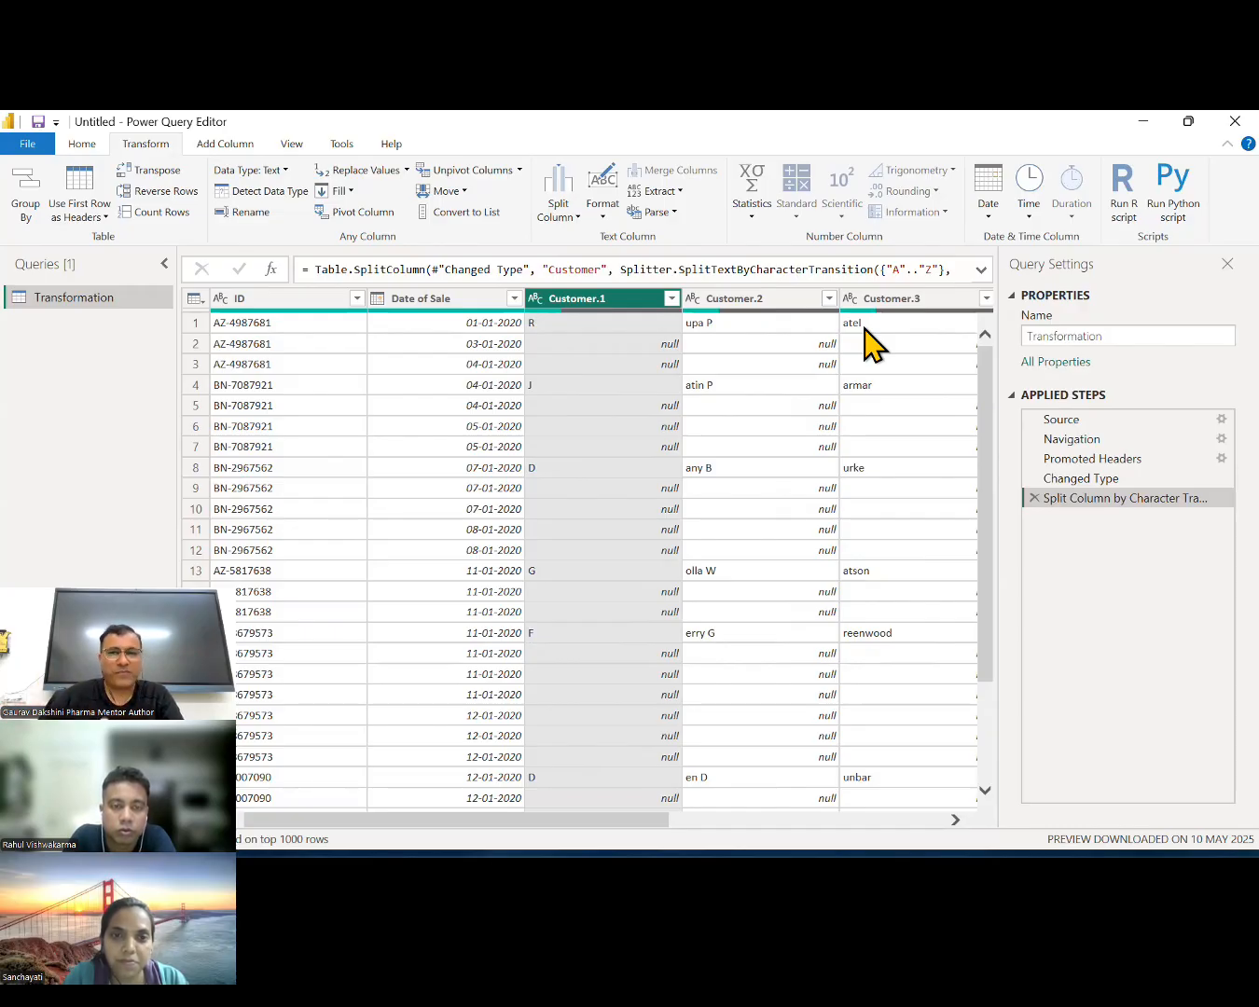
click(1034, 497)
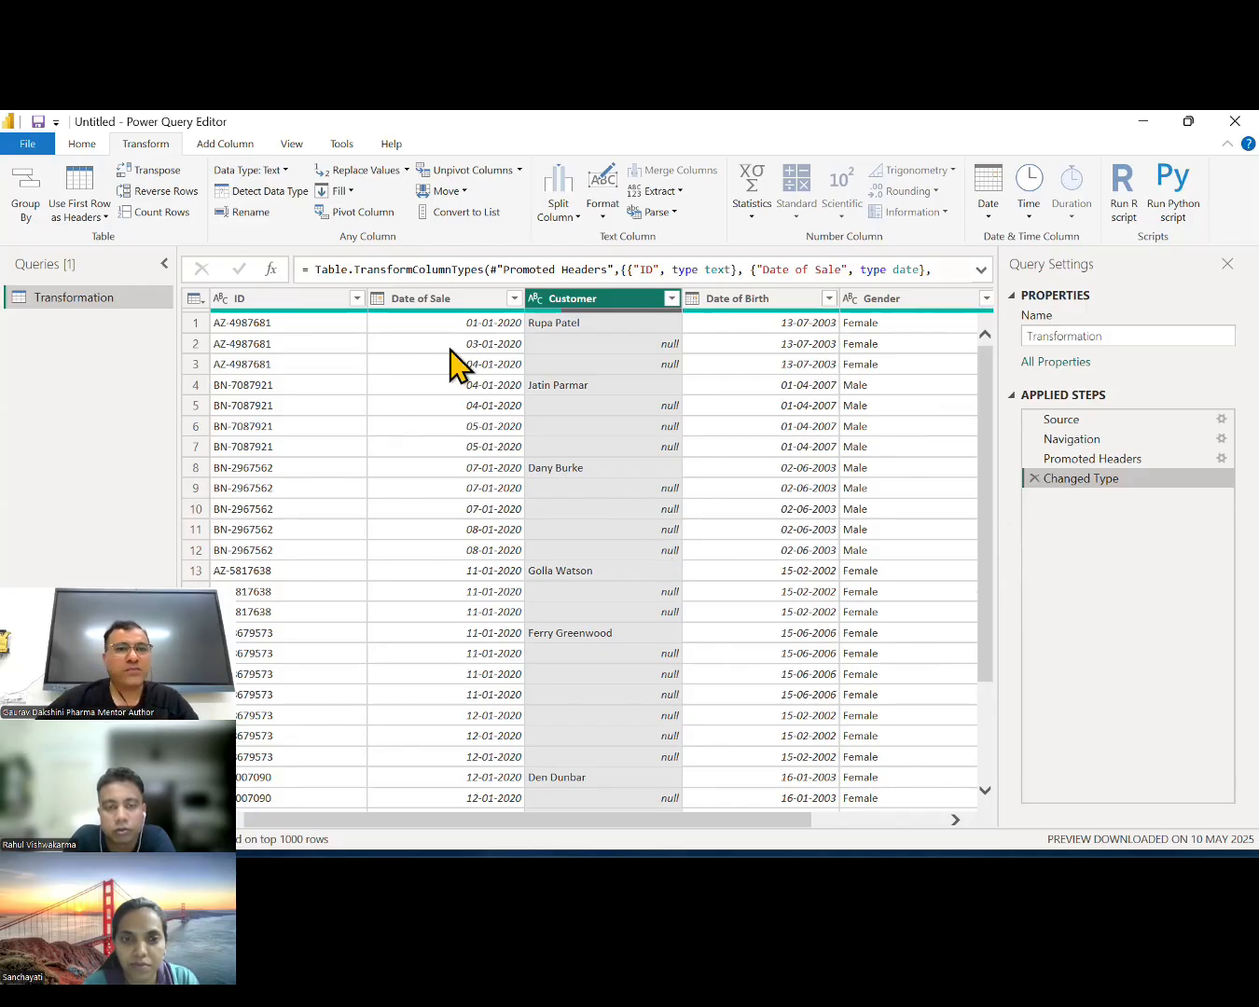
Duplicate the ID column and rename the copy to Store ID Only
click(239, 147)
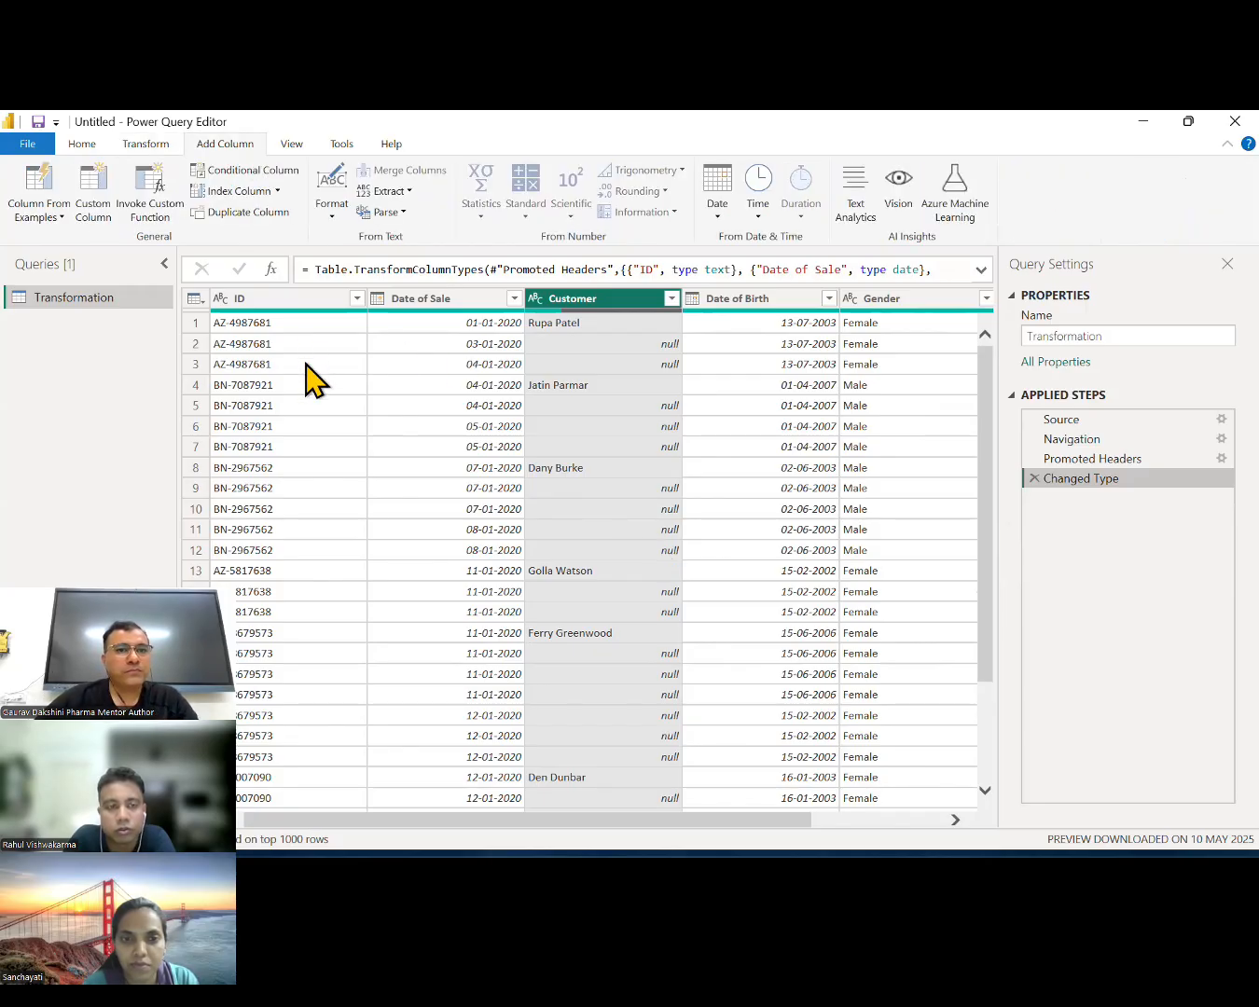
click(313, 299)
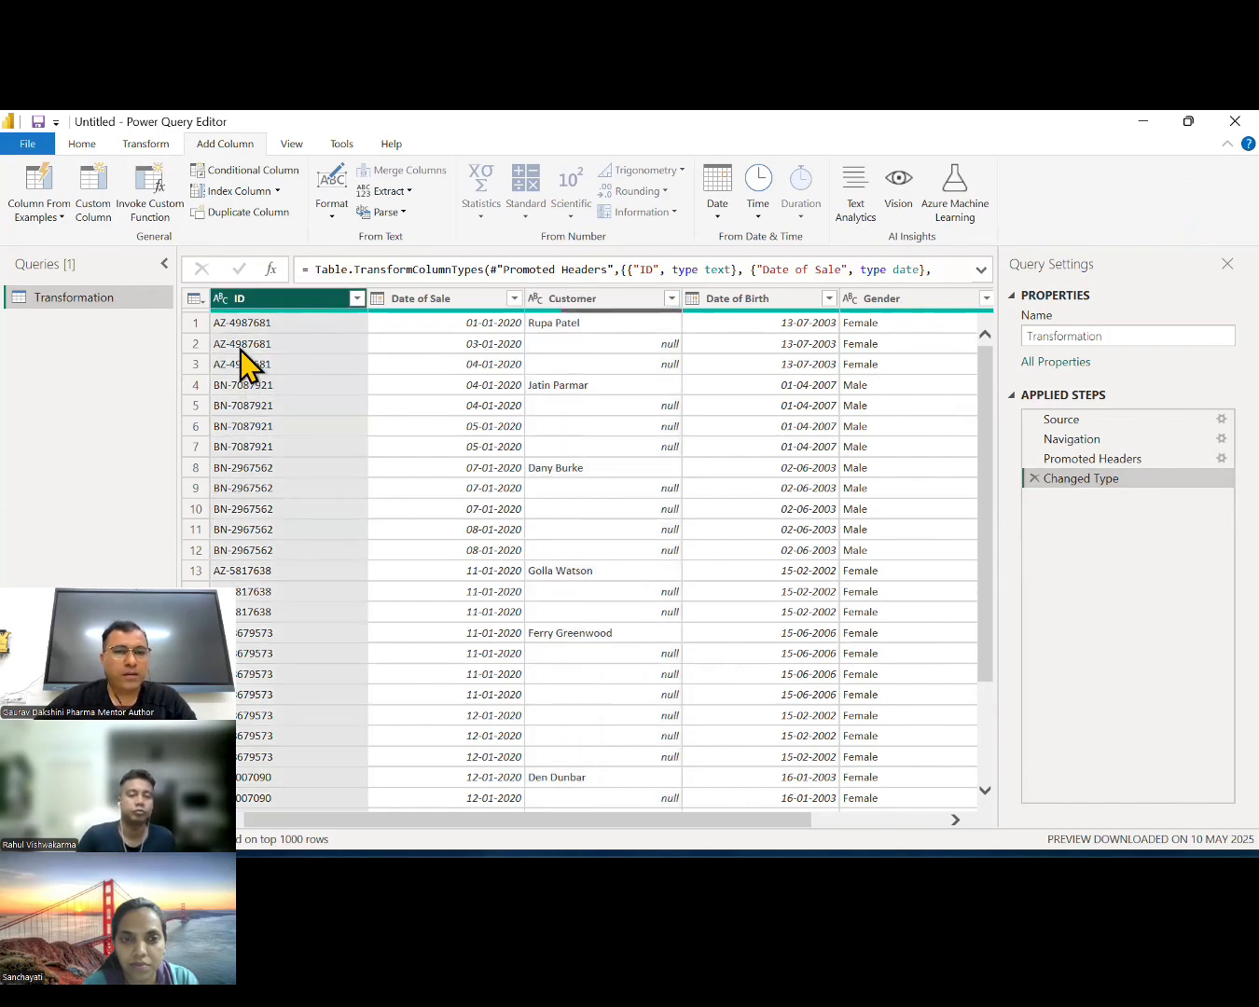
click(257, 213)
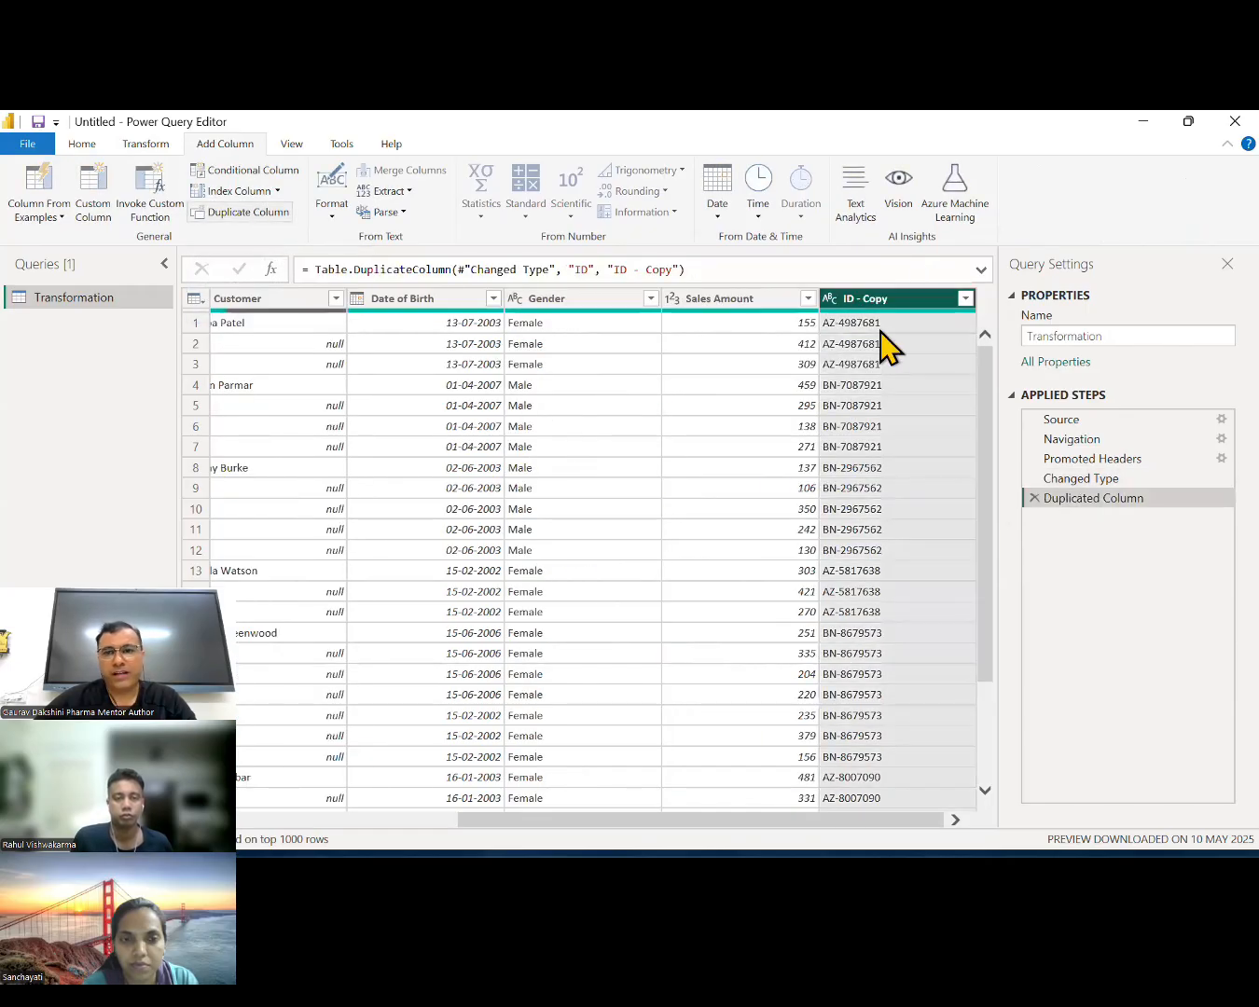
double_click(879, 296)
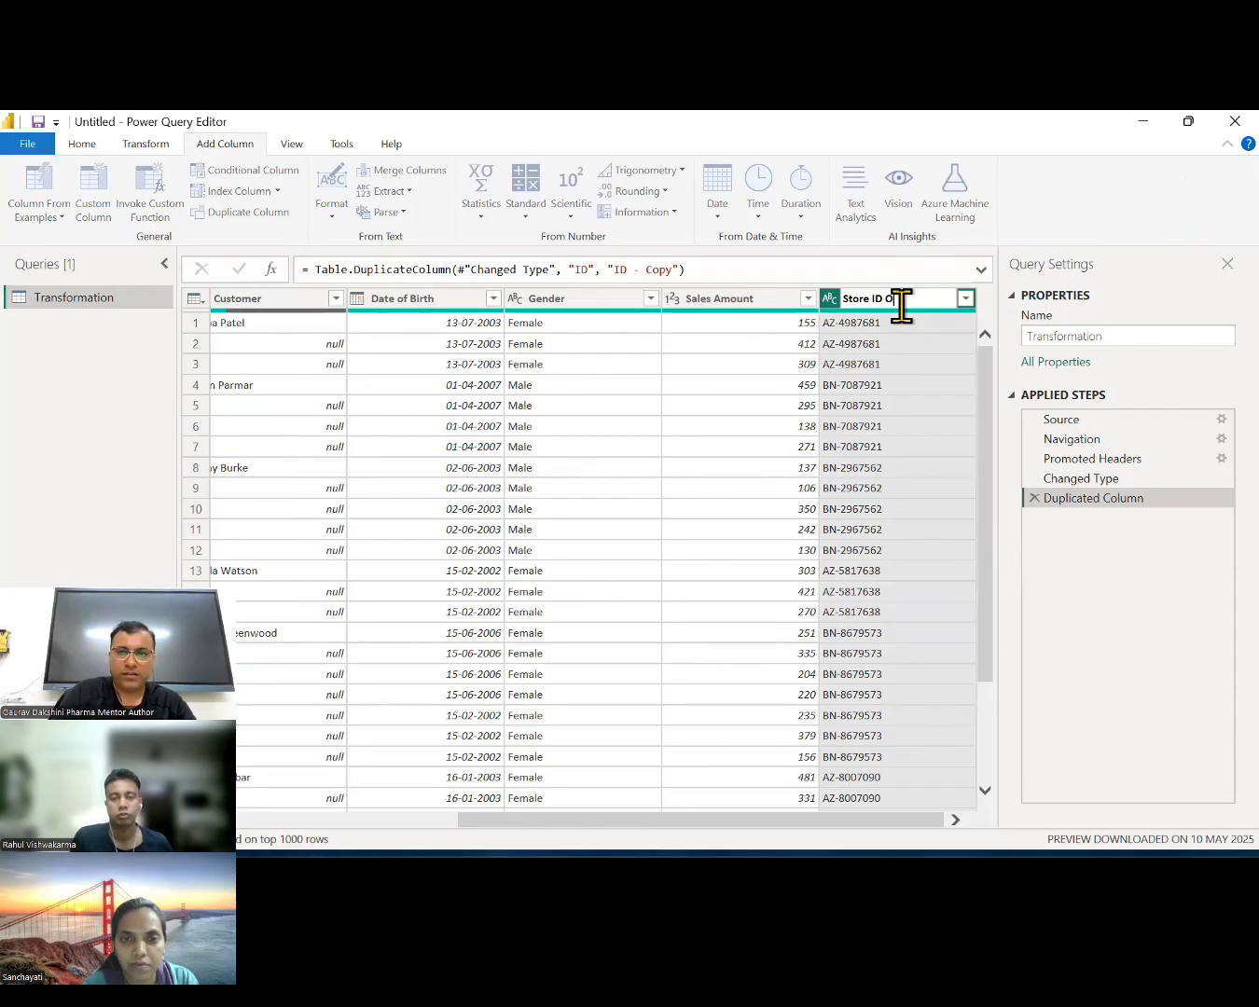
key(Return)
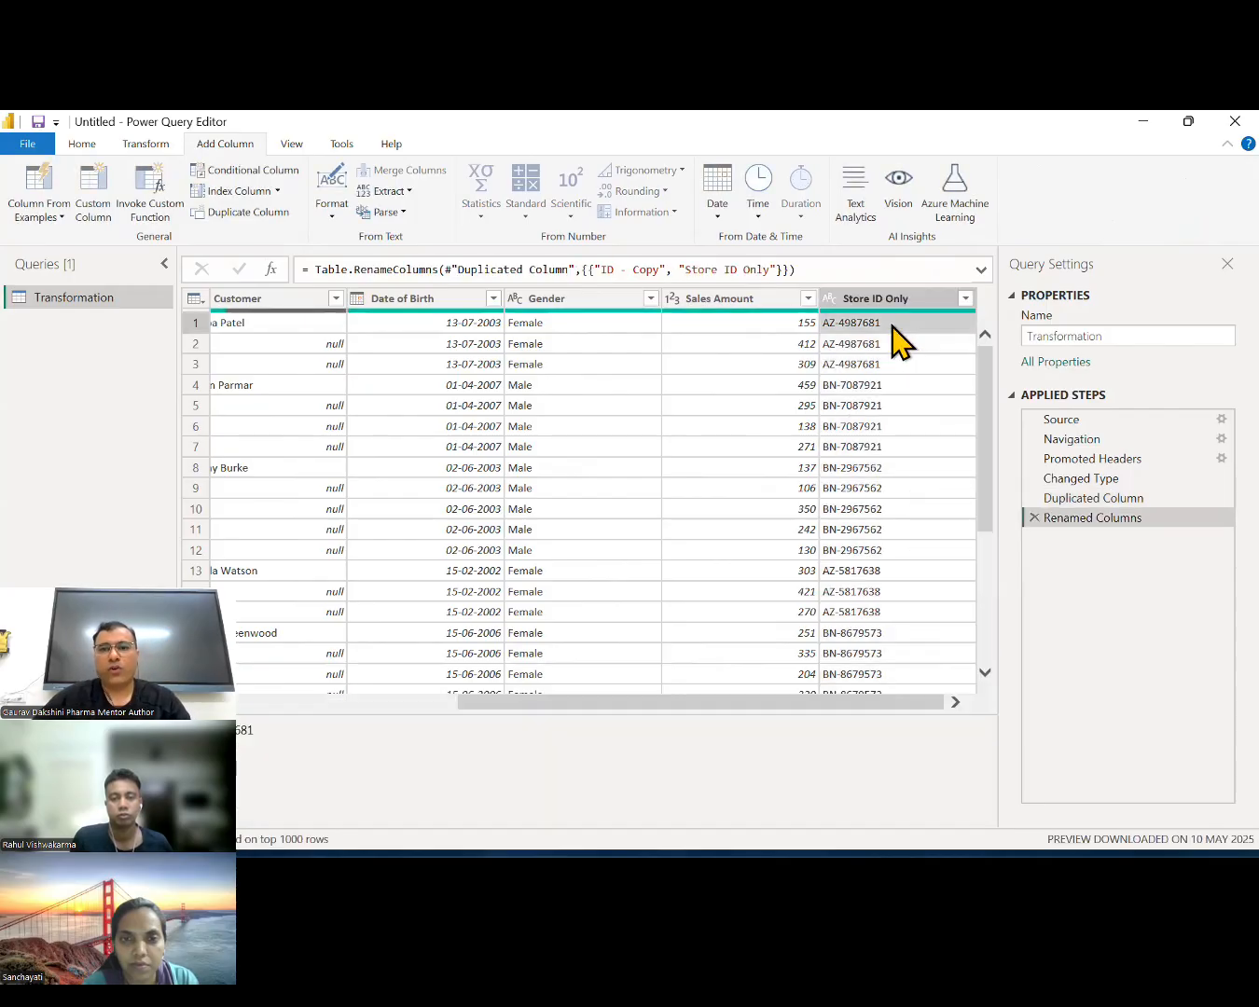
Split the Store ID Only column at each occurrence of the custom delimiter "-"
click(147, 148)
click(558, 198)
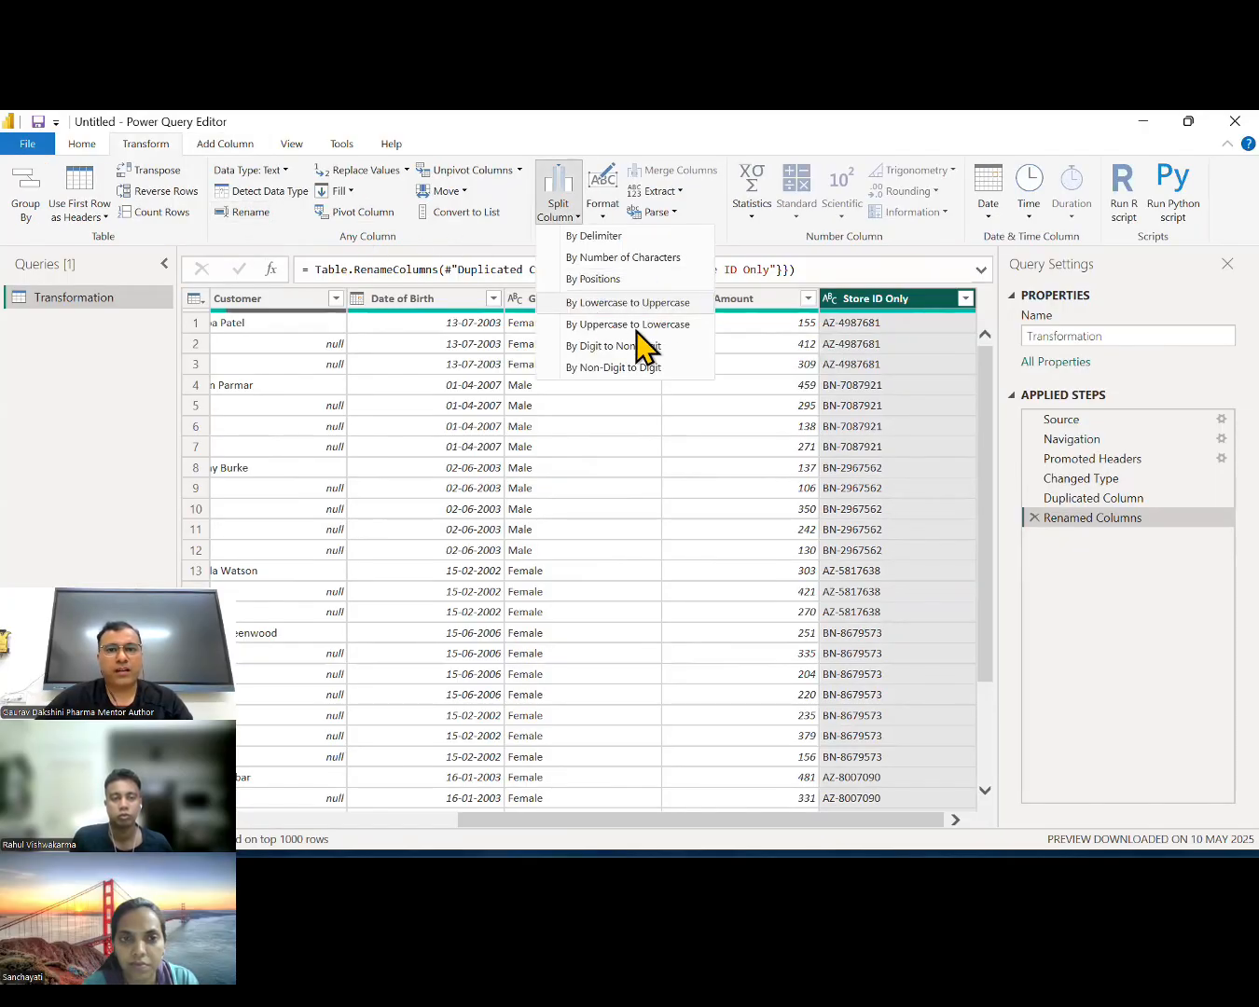
click(606, 236)
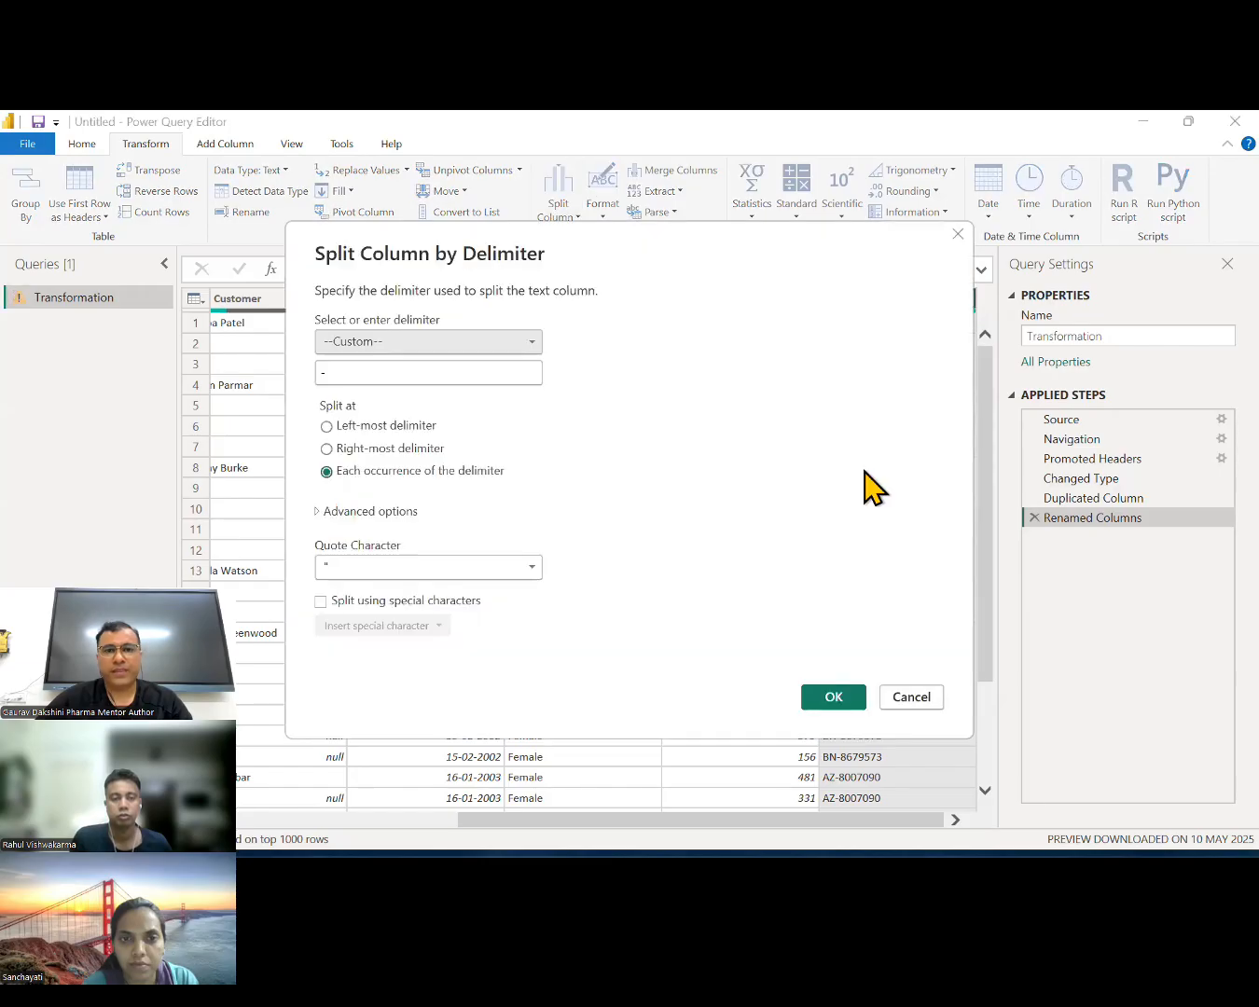
click(836, 710)
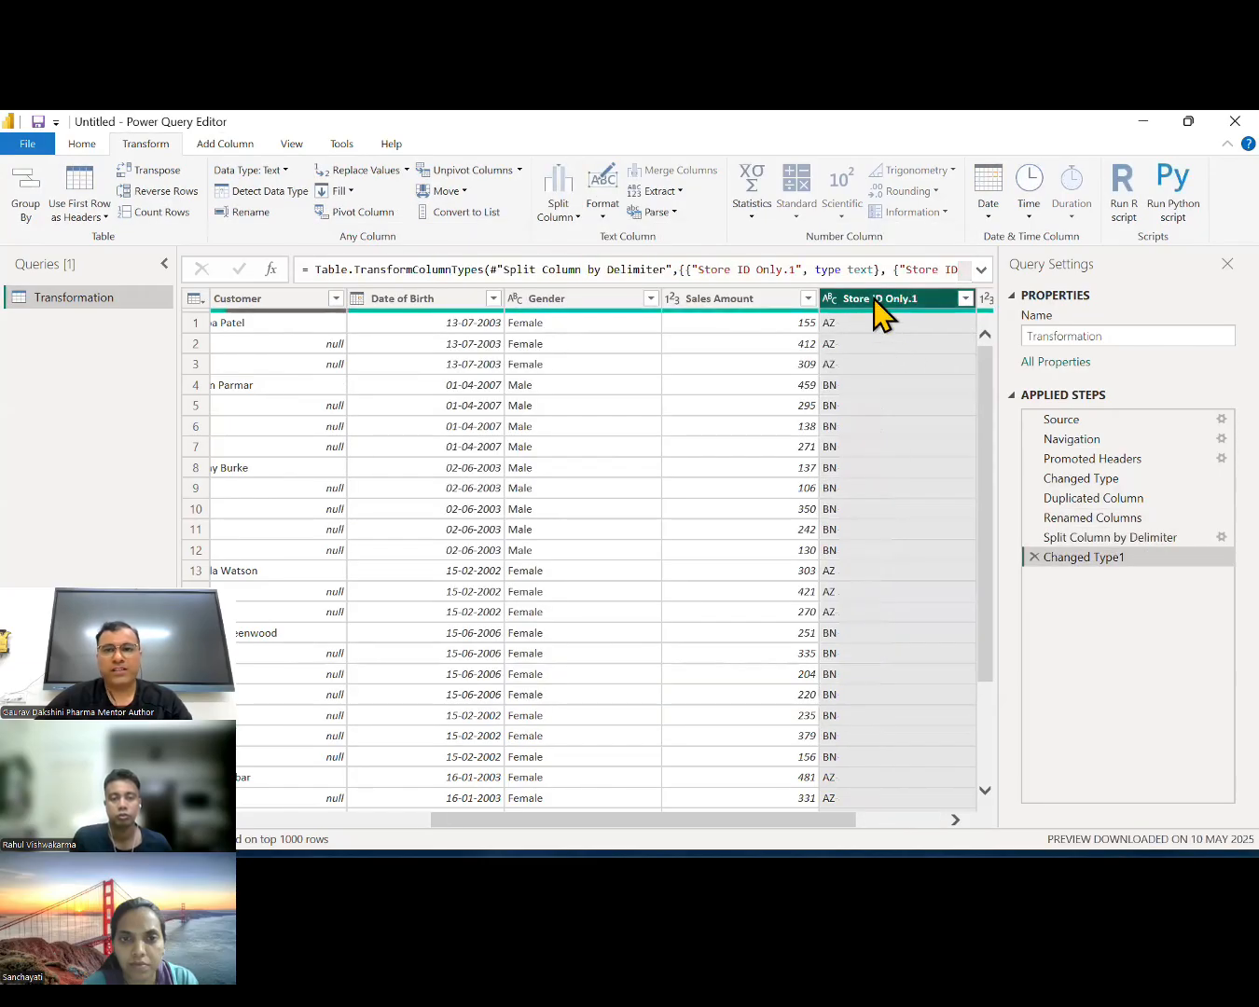
Remove the Store ID Only.2 column that holds the numeric part of the ID
click(912, 820)
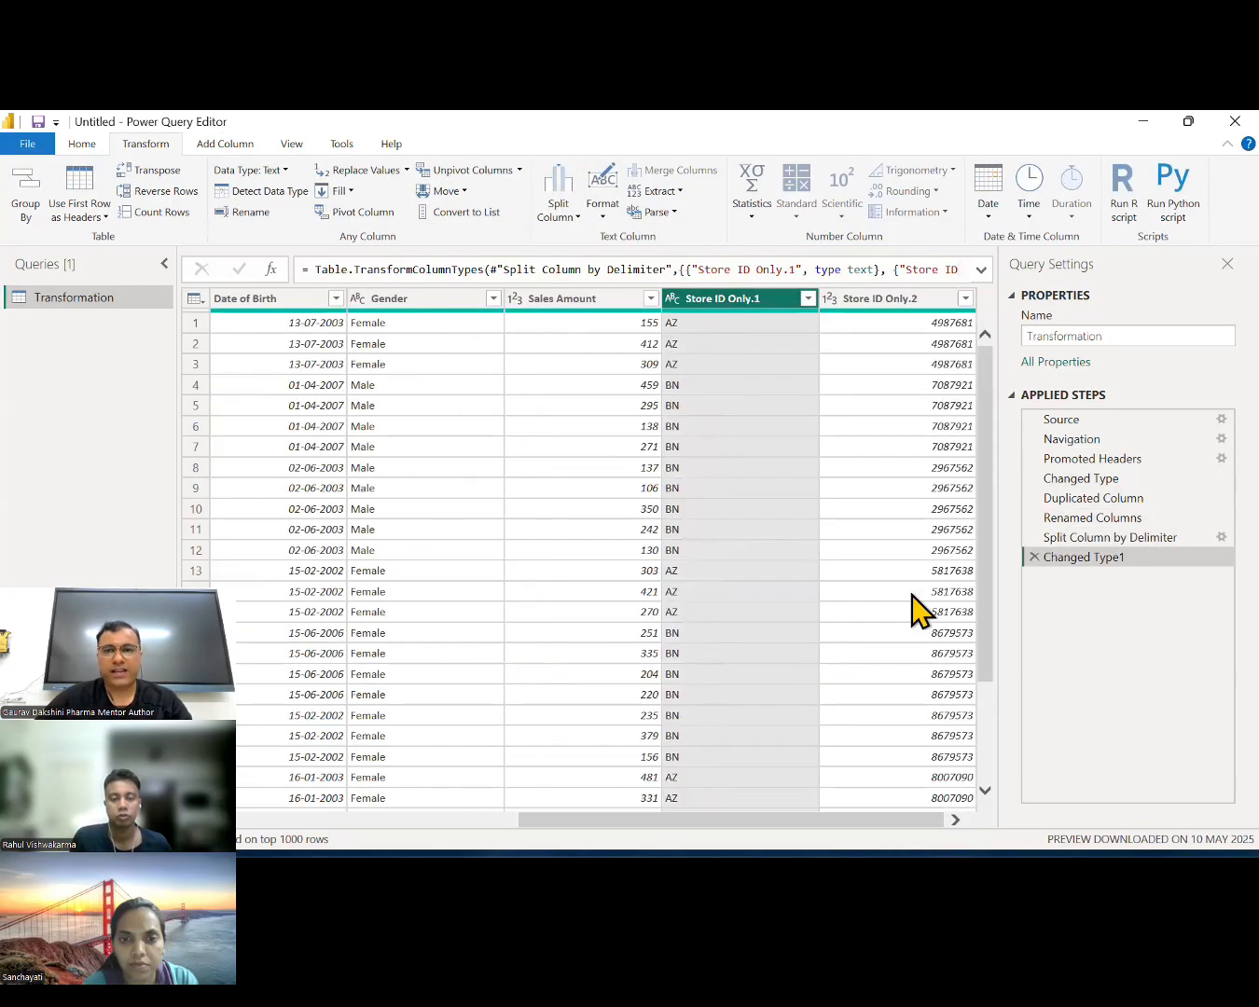
click(909, 299)
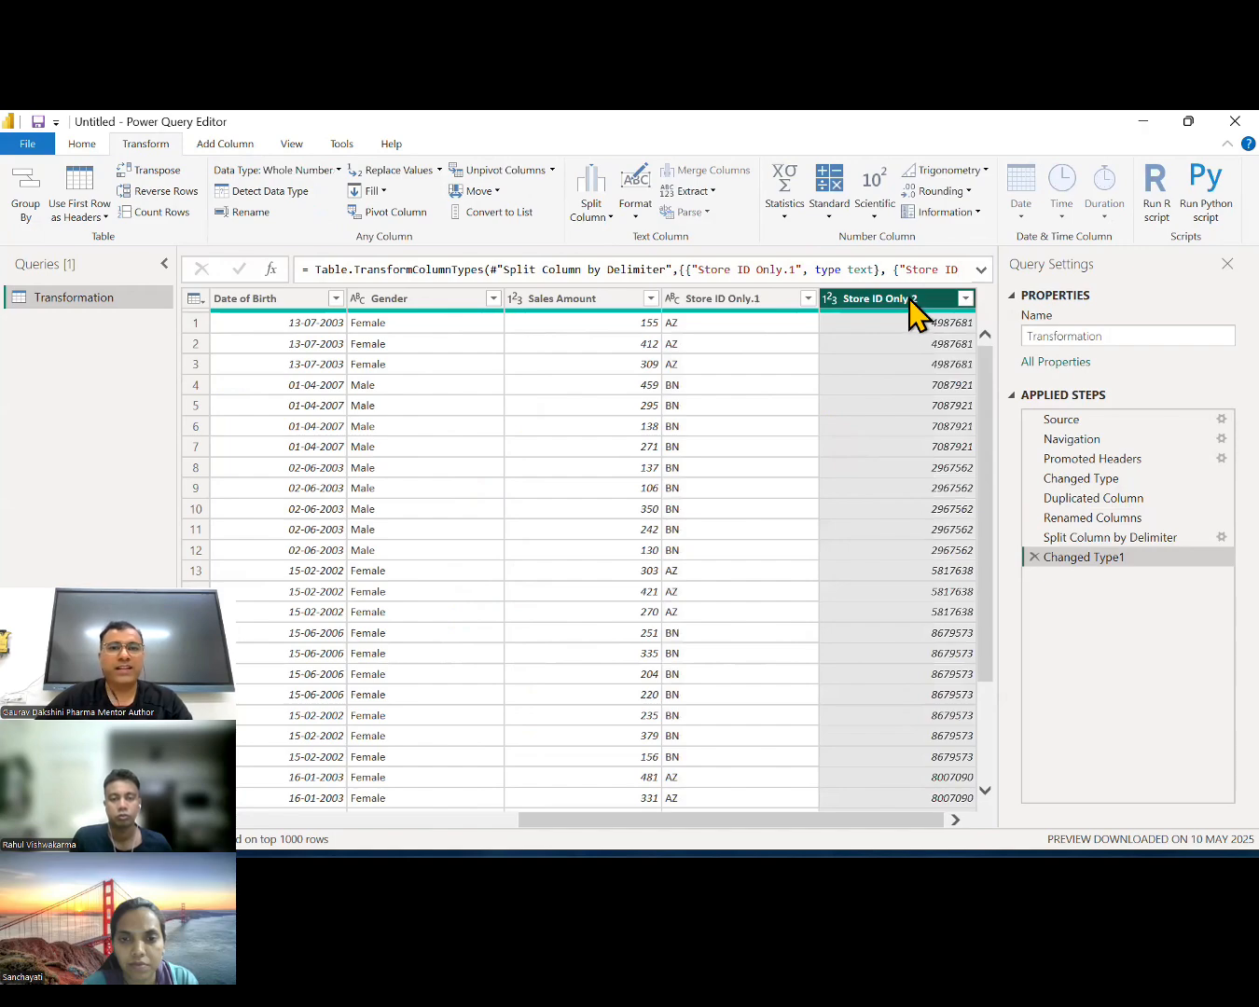
click(82, 144)
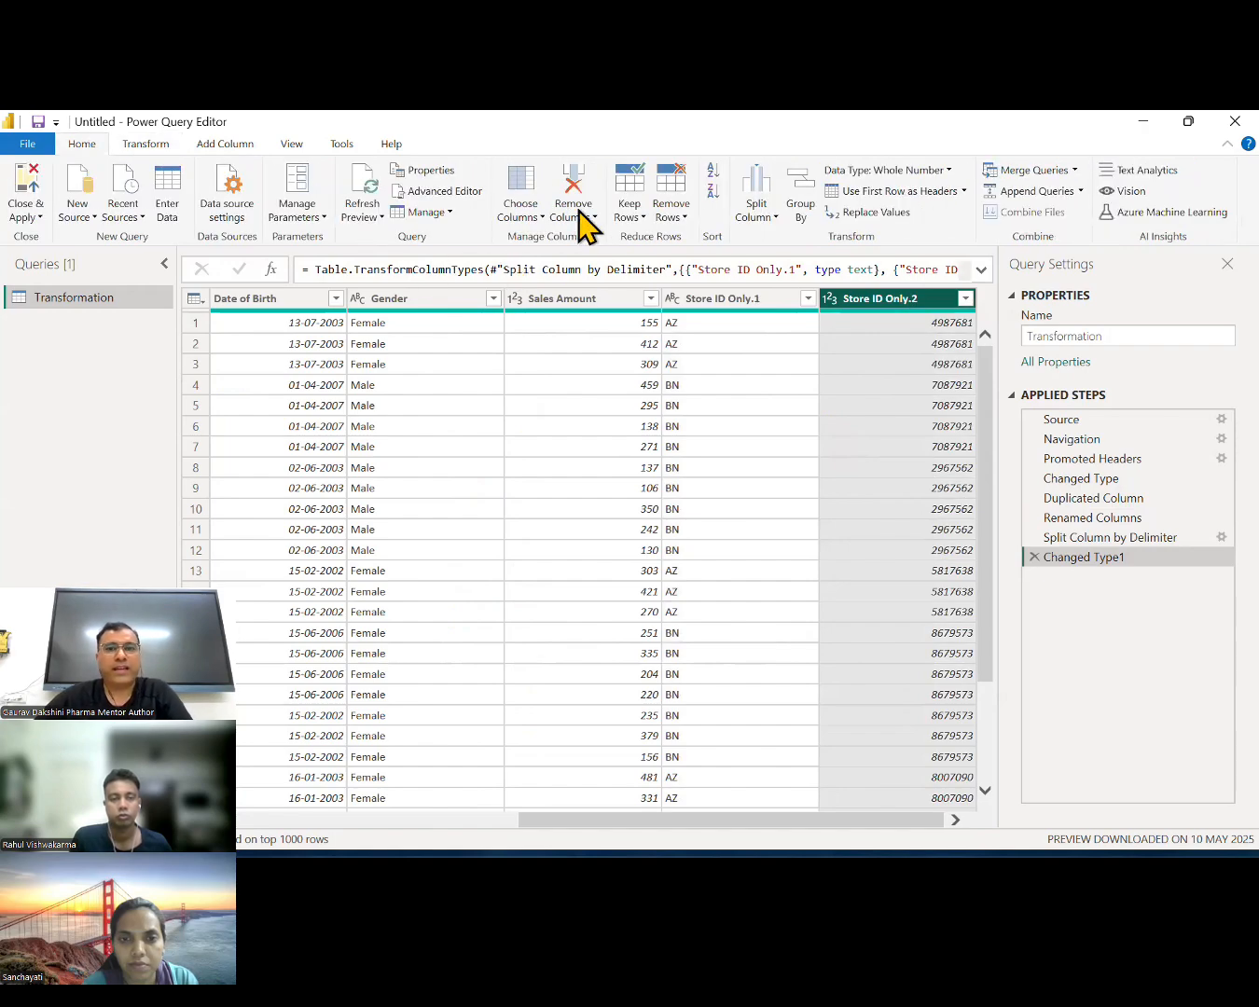
click(573, 186)
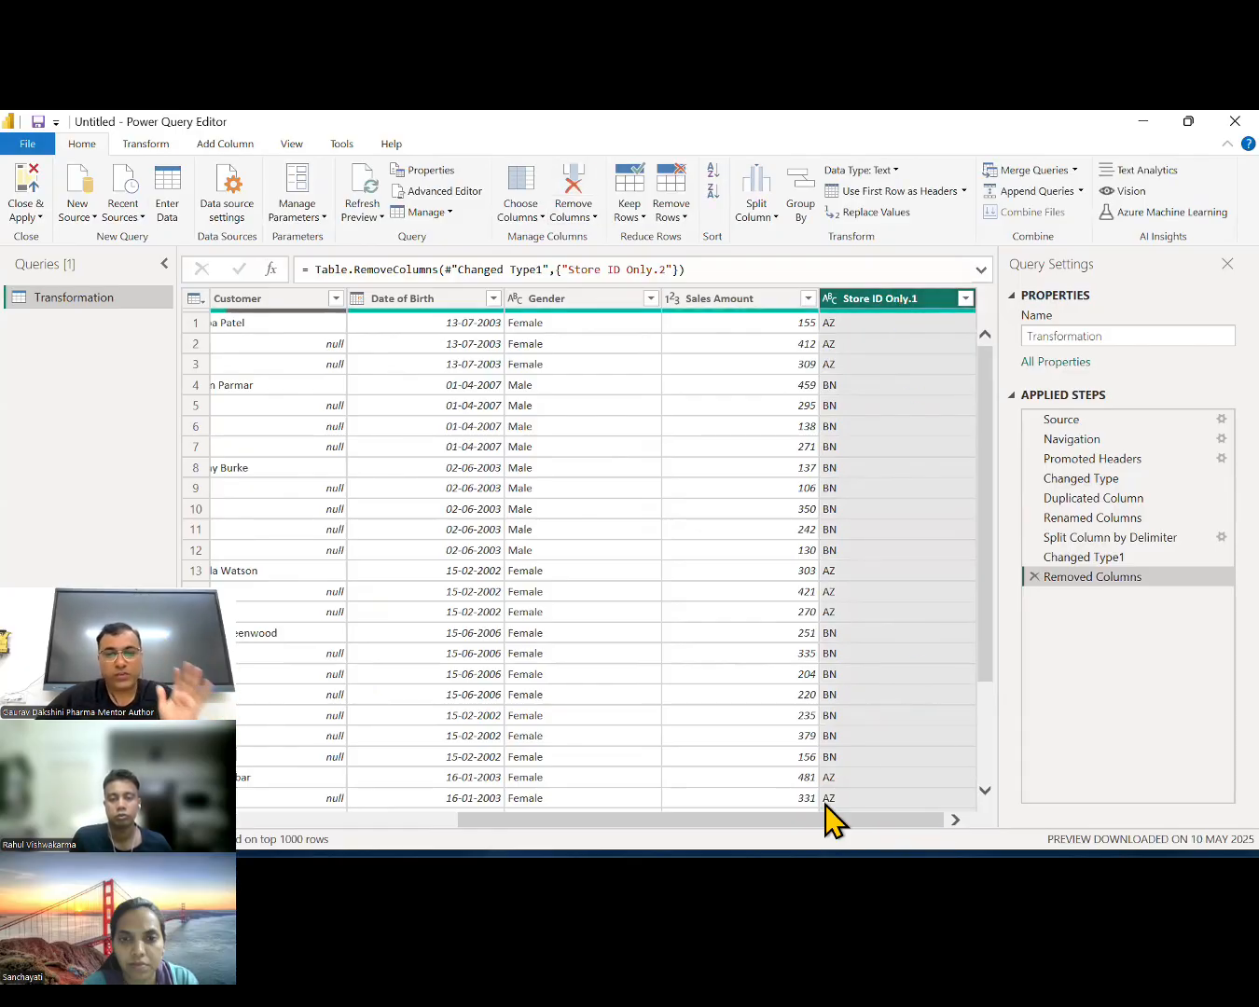
Remove the Store ID Only.1 column that holds the letter prefix of the ID
drag(826, 823, 597, 826)
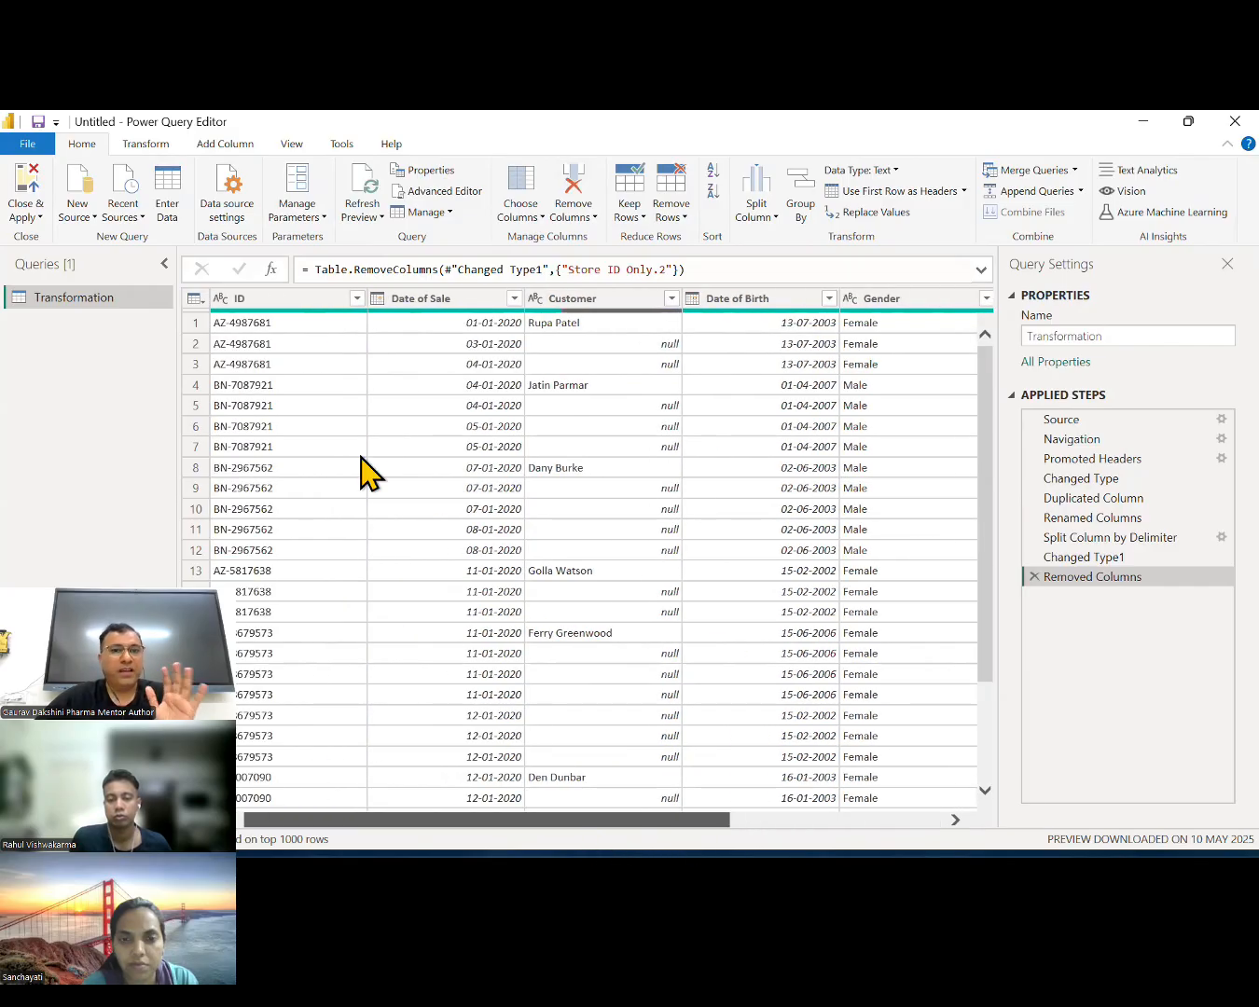
click(320, 299)
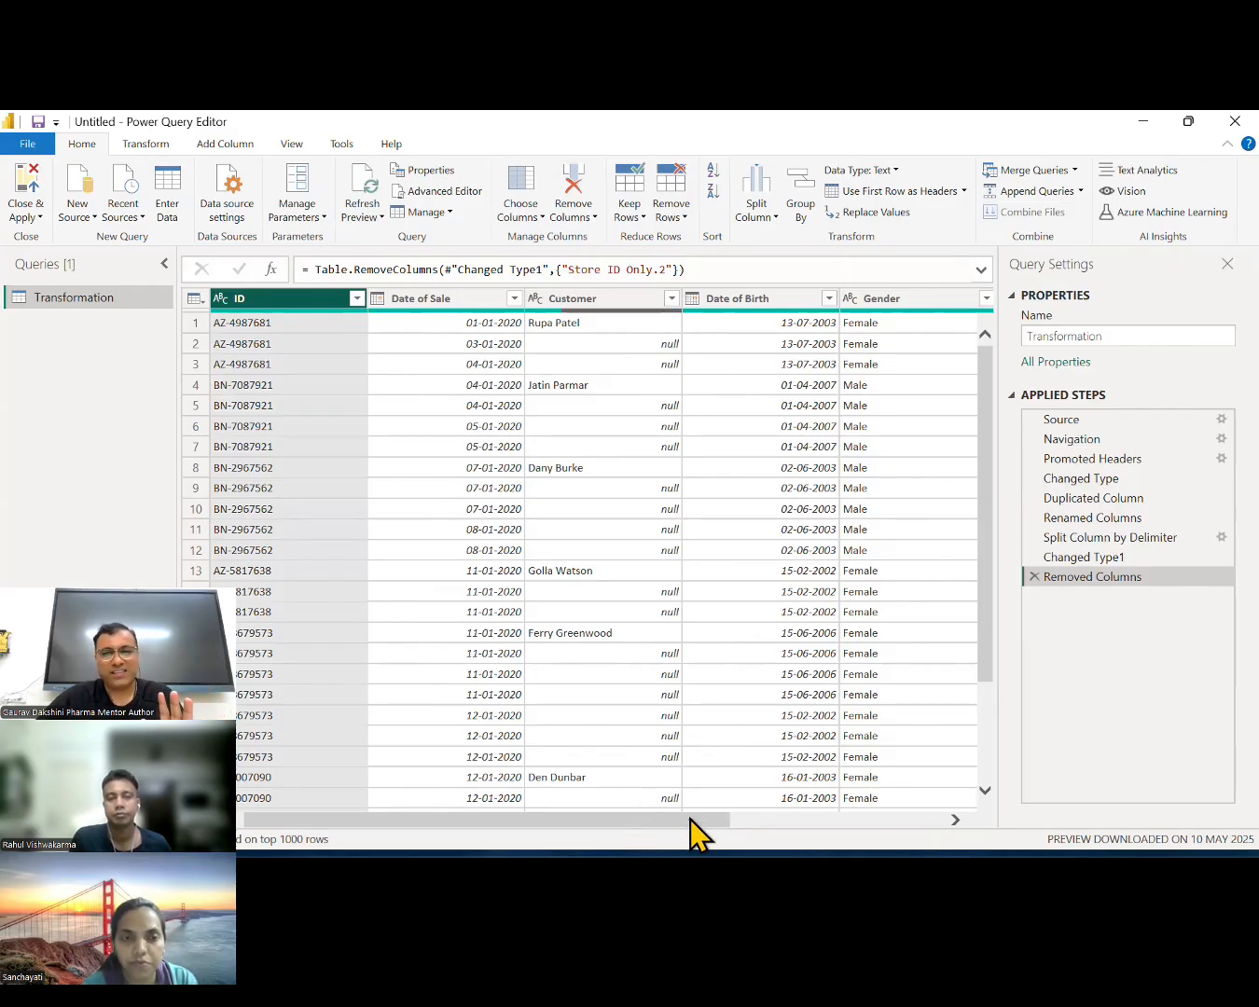
drag(697, 827, 855, 827)
click(889, 306)
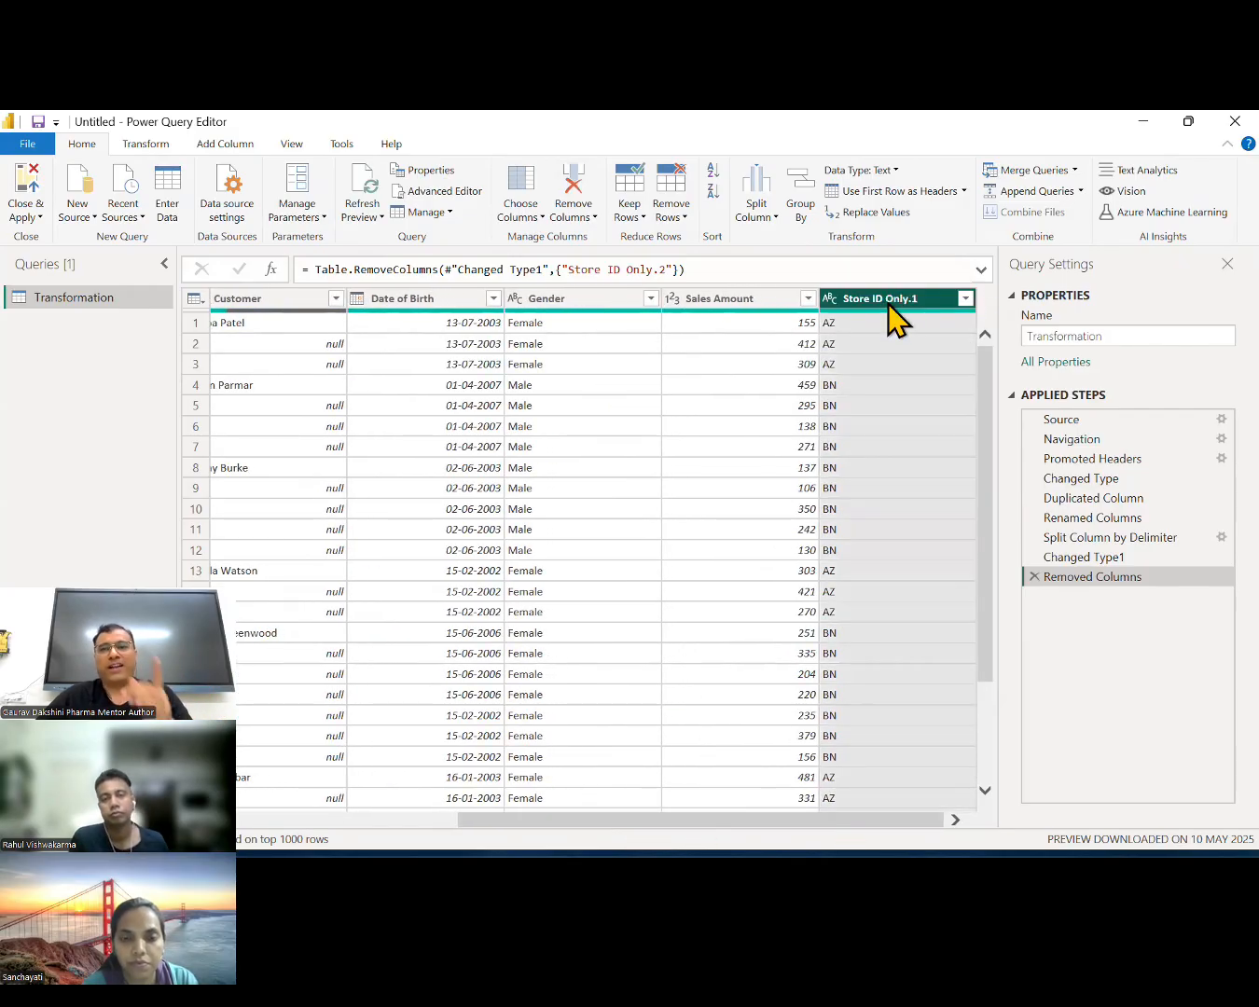
click(580, 202)
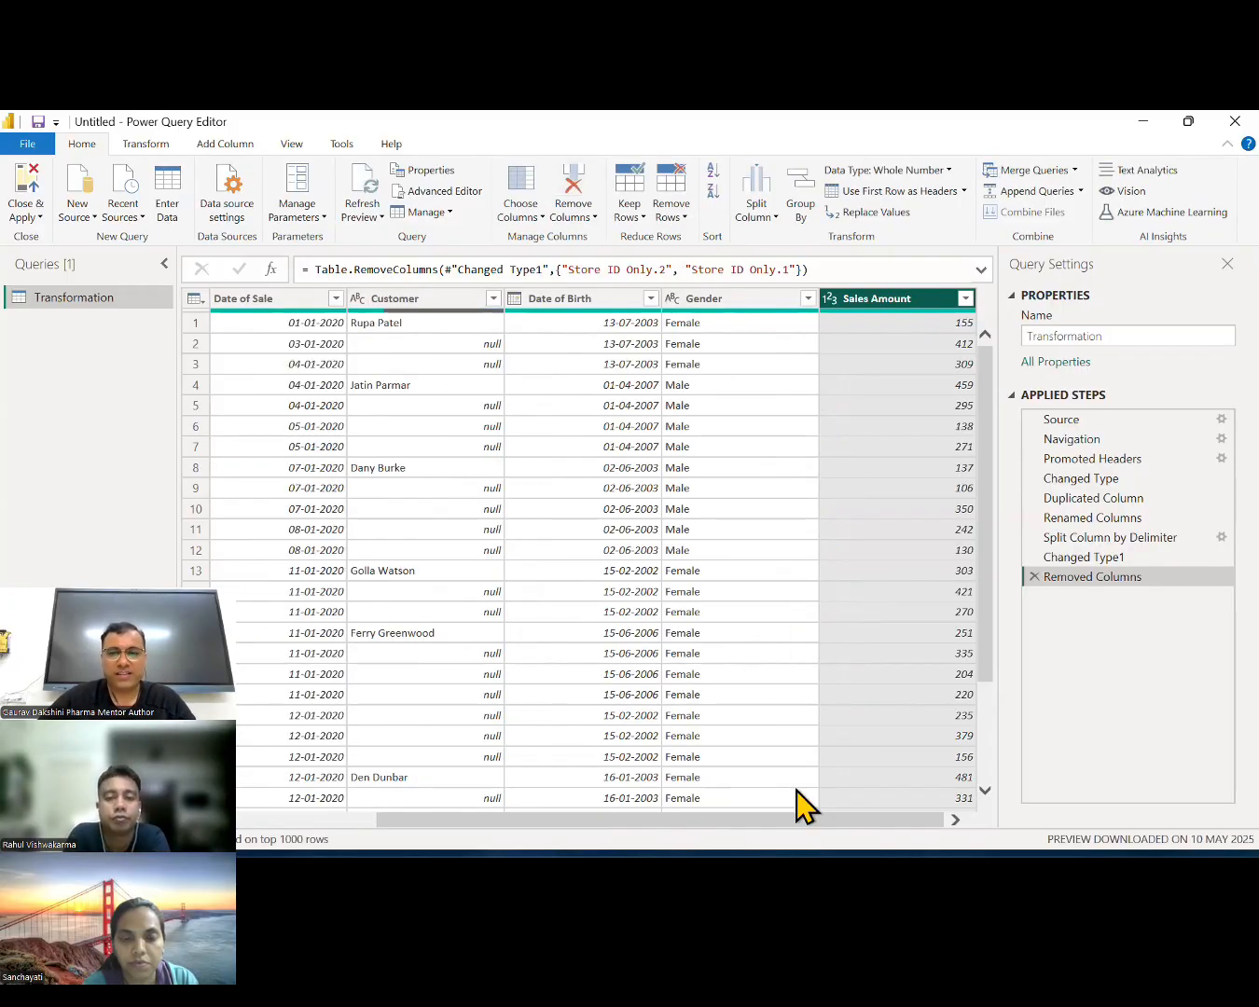
Fill the null cells of the Customer column down with the customer name above them
drag(697, 824, 565, 826)
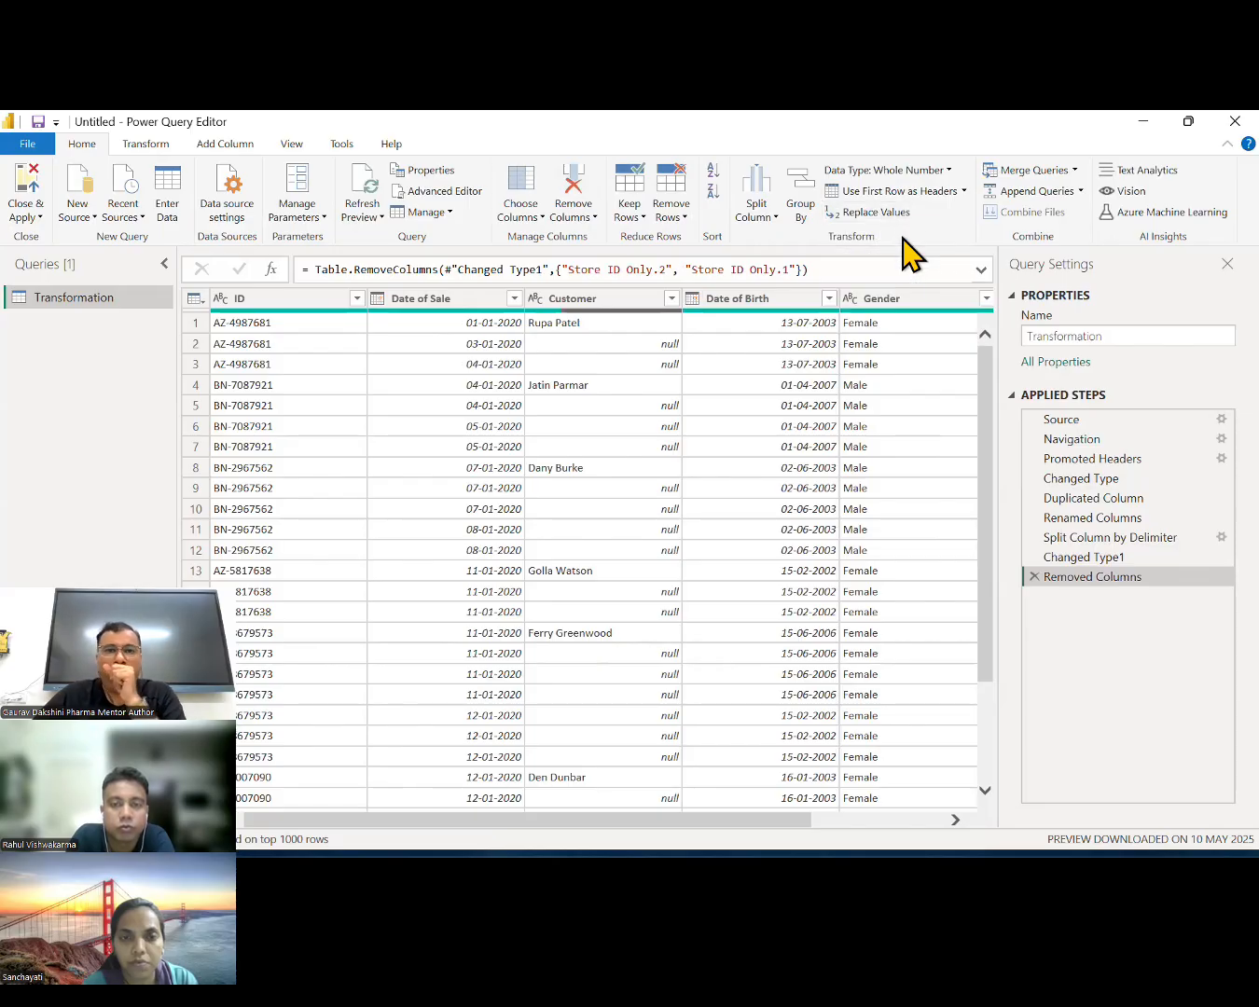
click(147, 144)
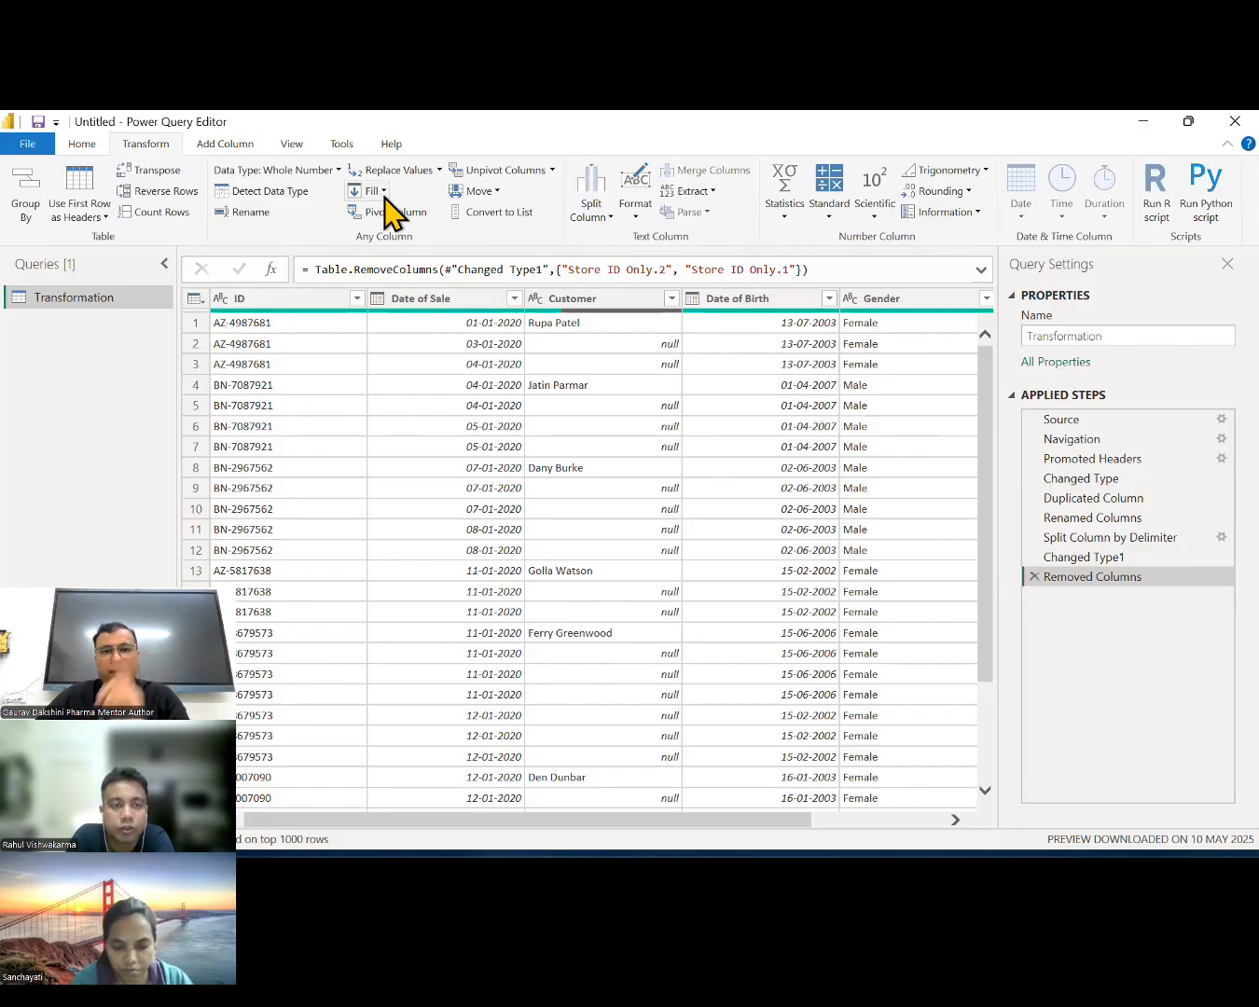
click(612, 327)
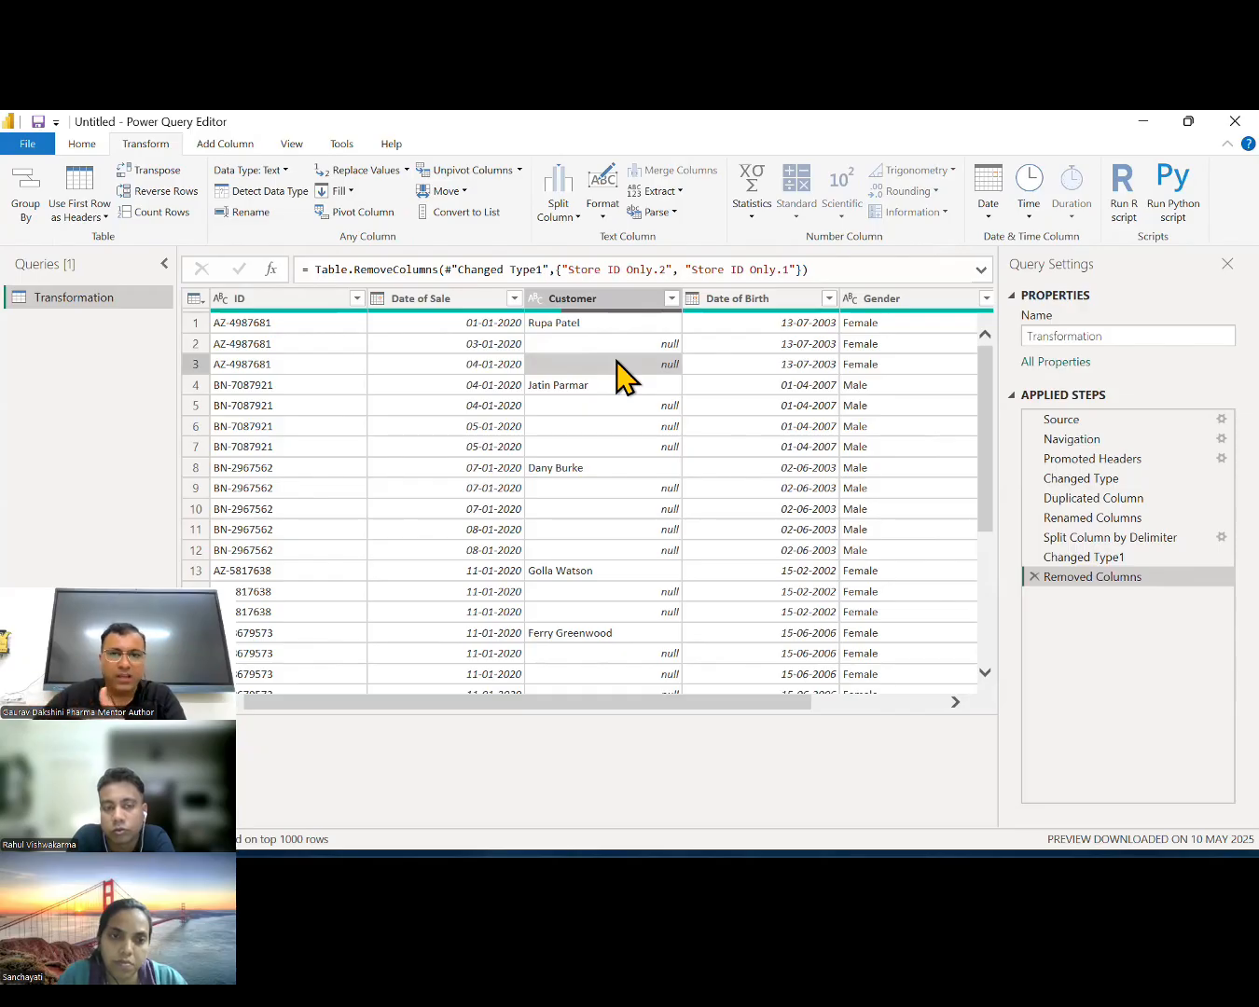
drag(773, 700, 939, 706)
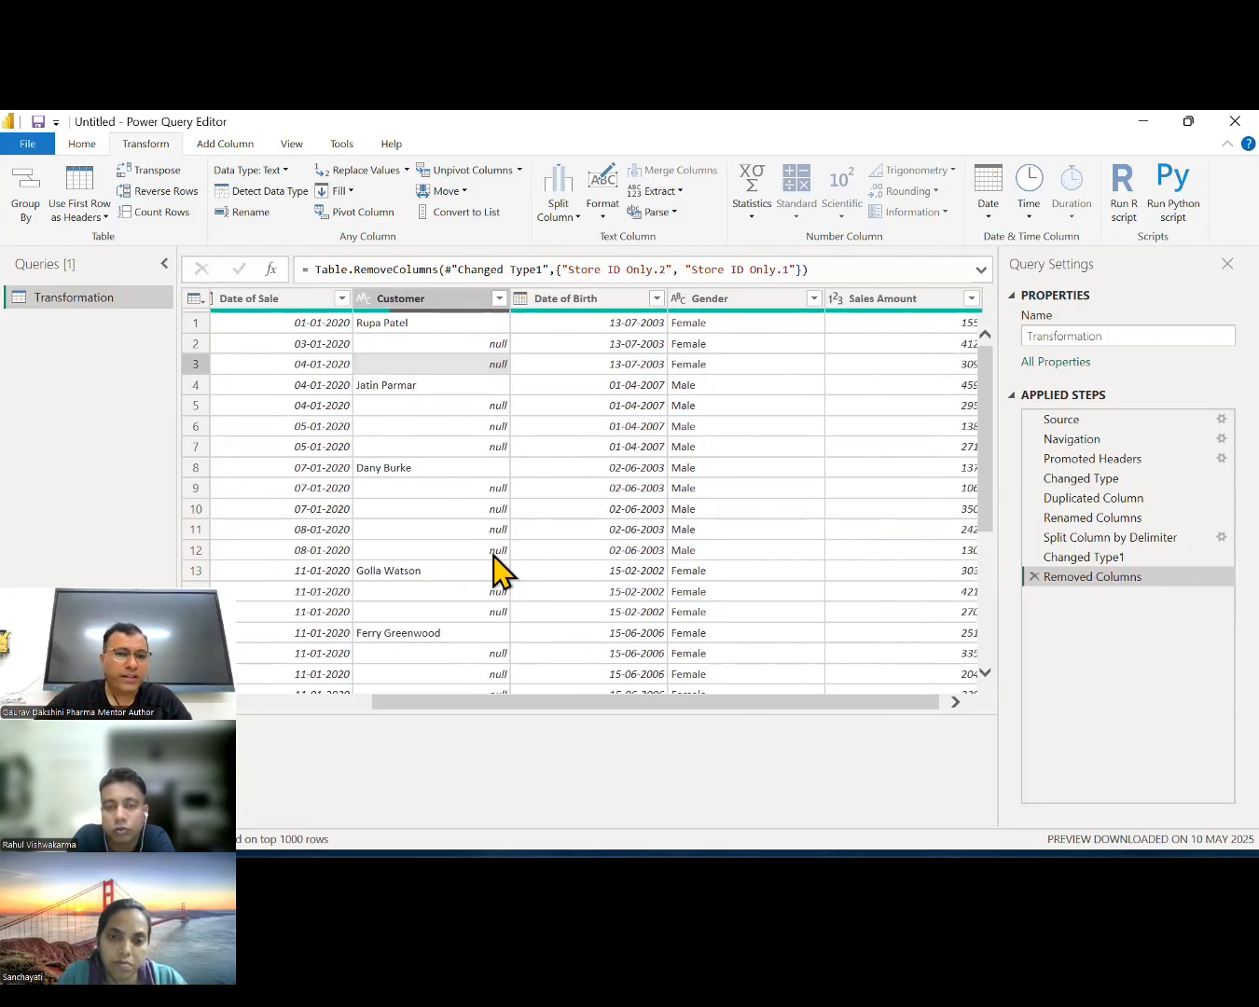
drag(602, 702, 510, 702)
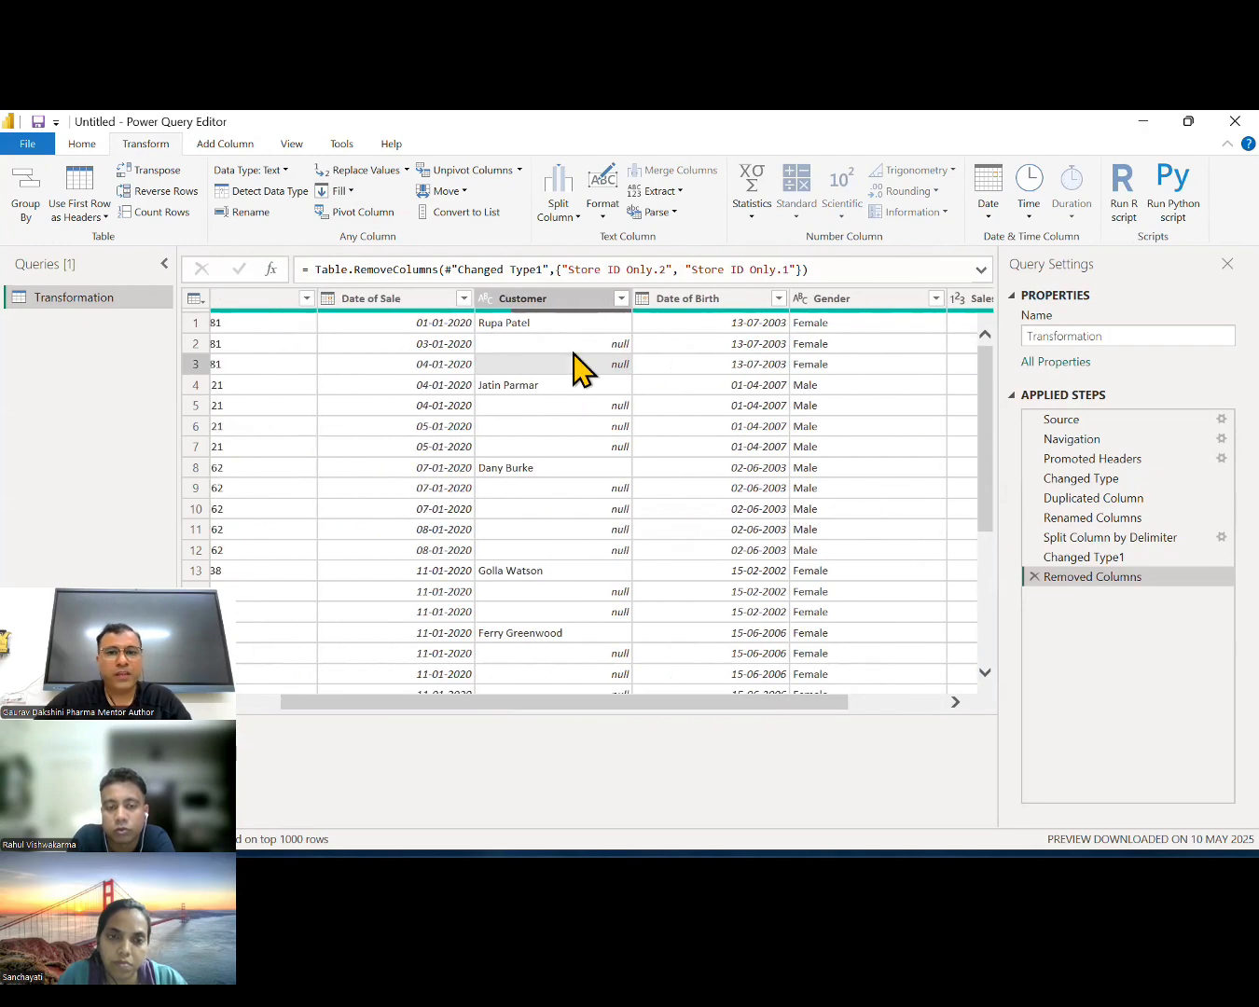
click(498, 344)
click(348, 192)
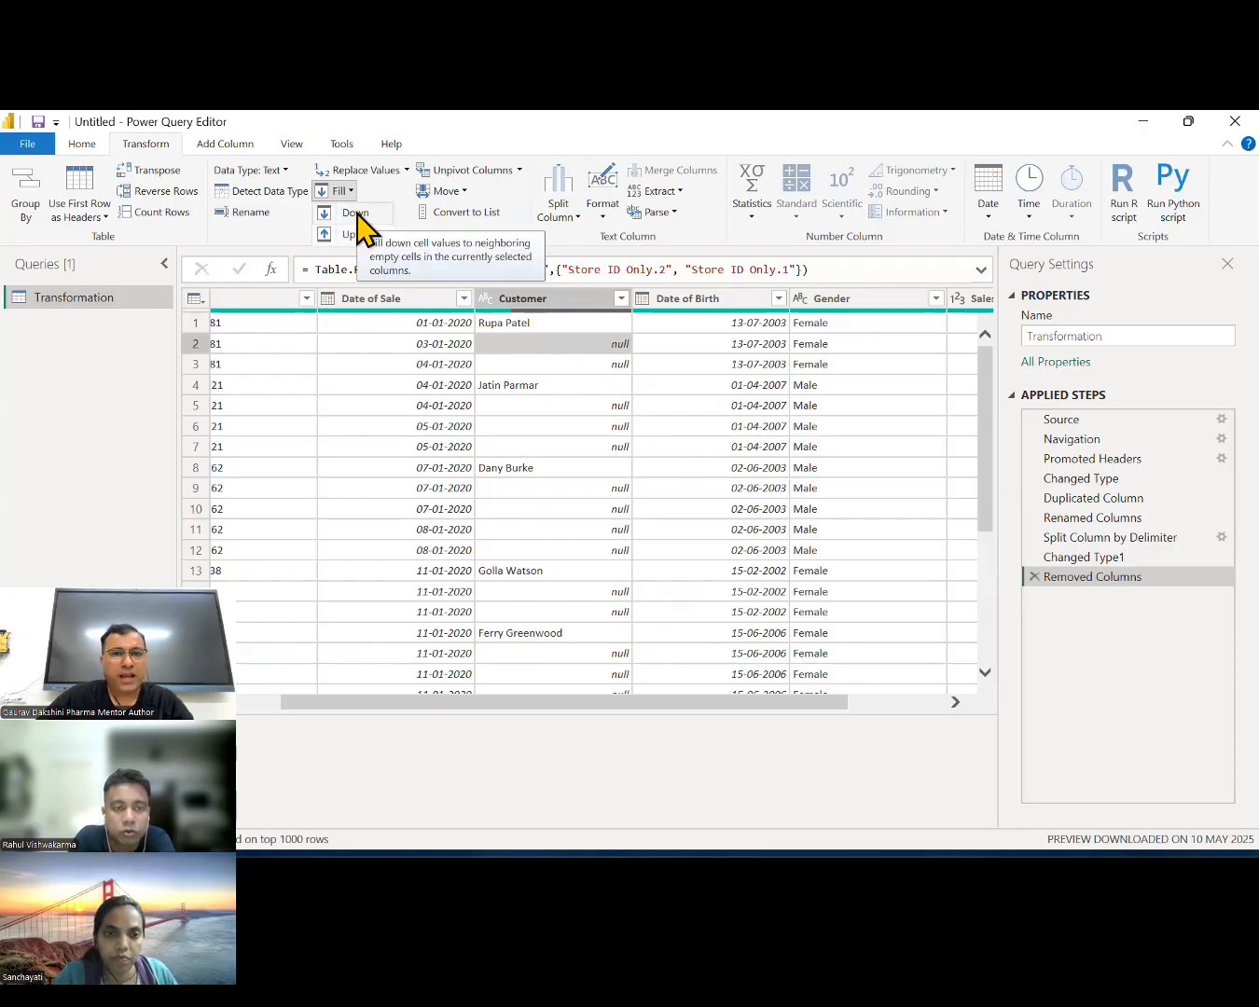
click(522, 317)
click(523, 321)
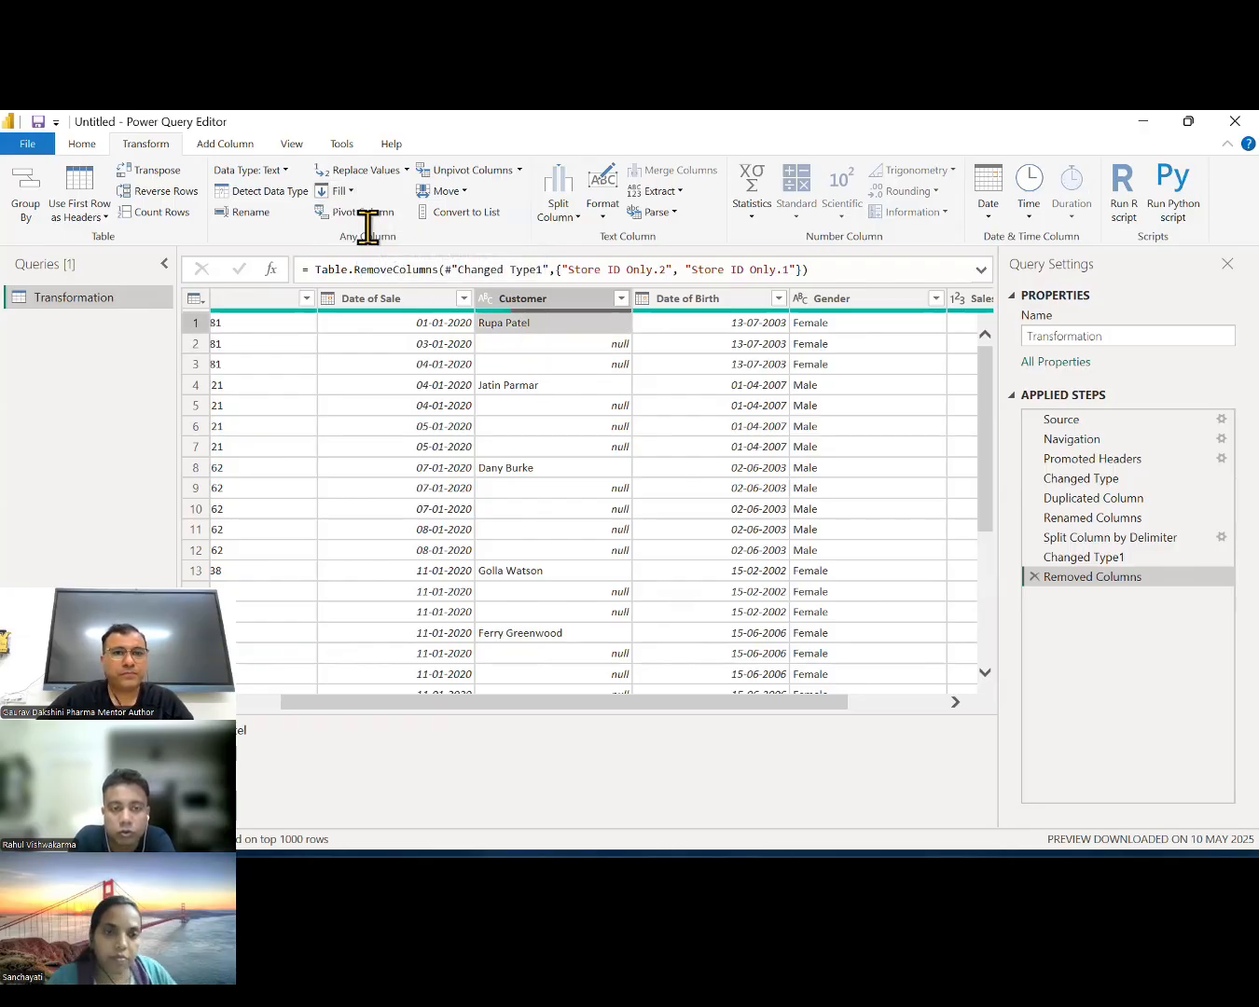
click(340, 190)
click(356, 214)
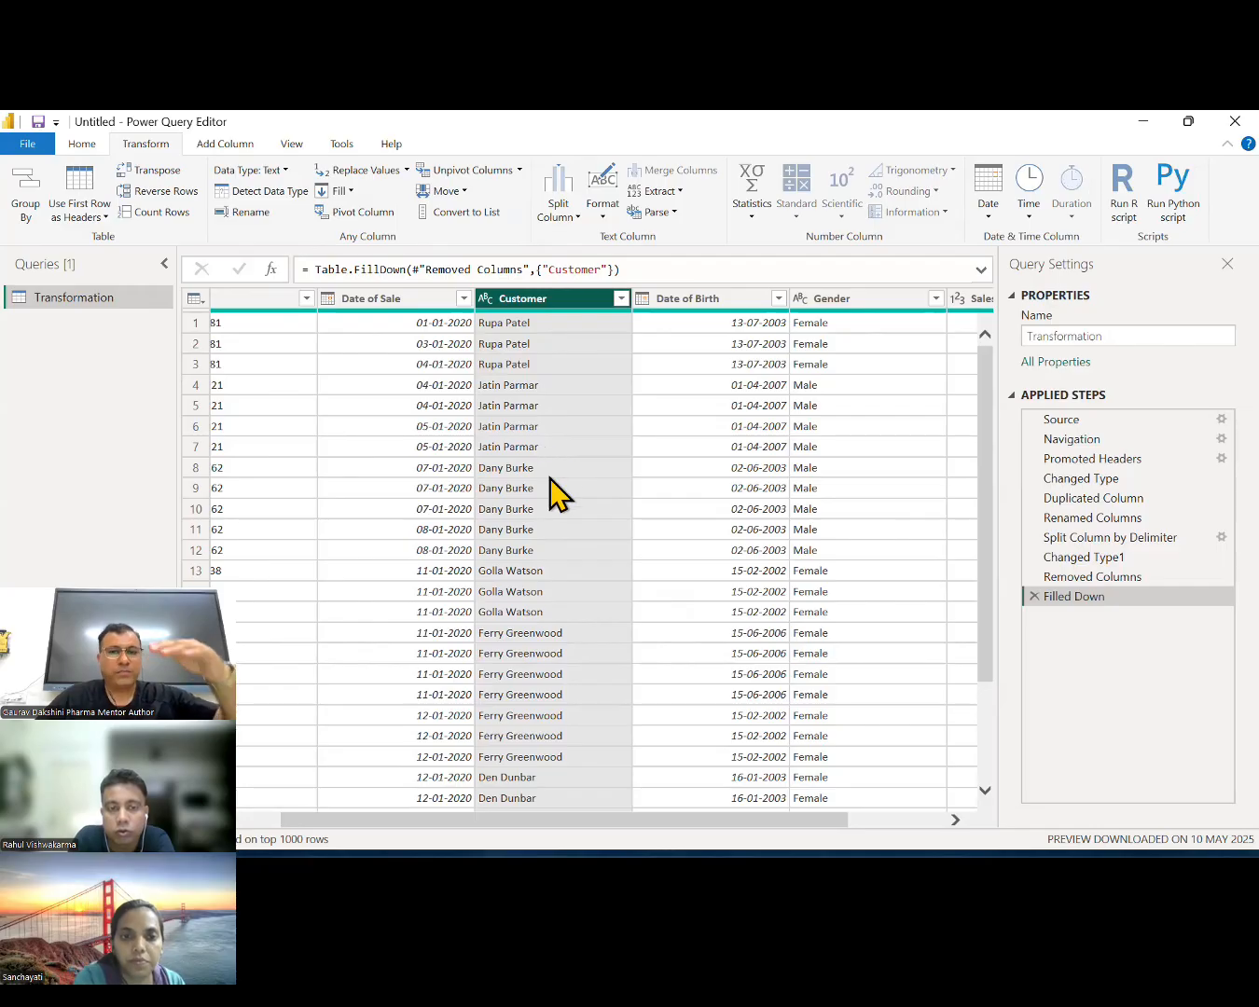
scroll(556, 529, down, 3)
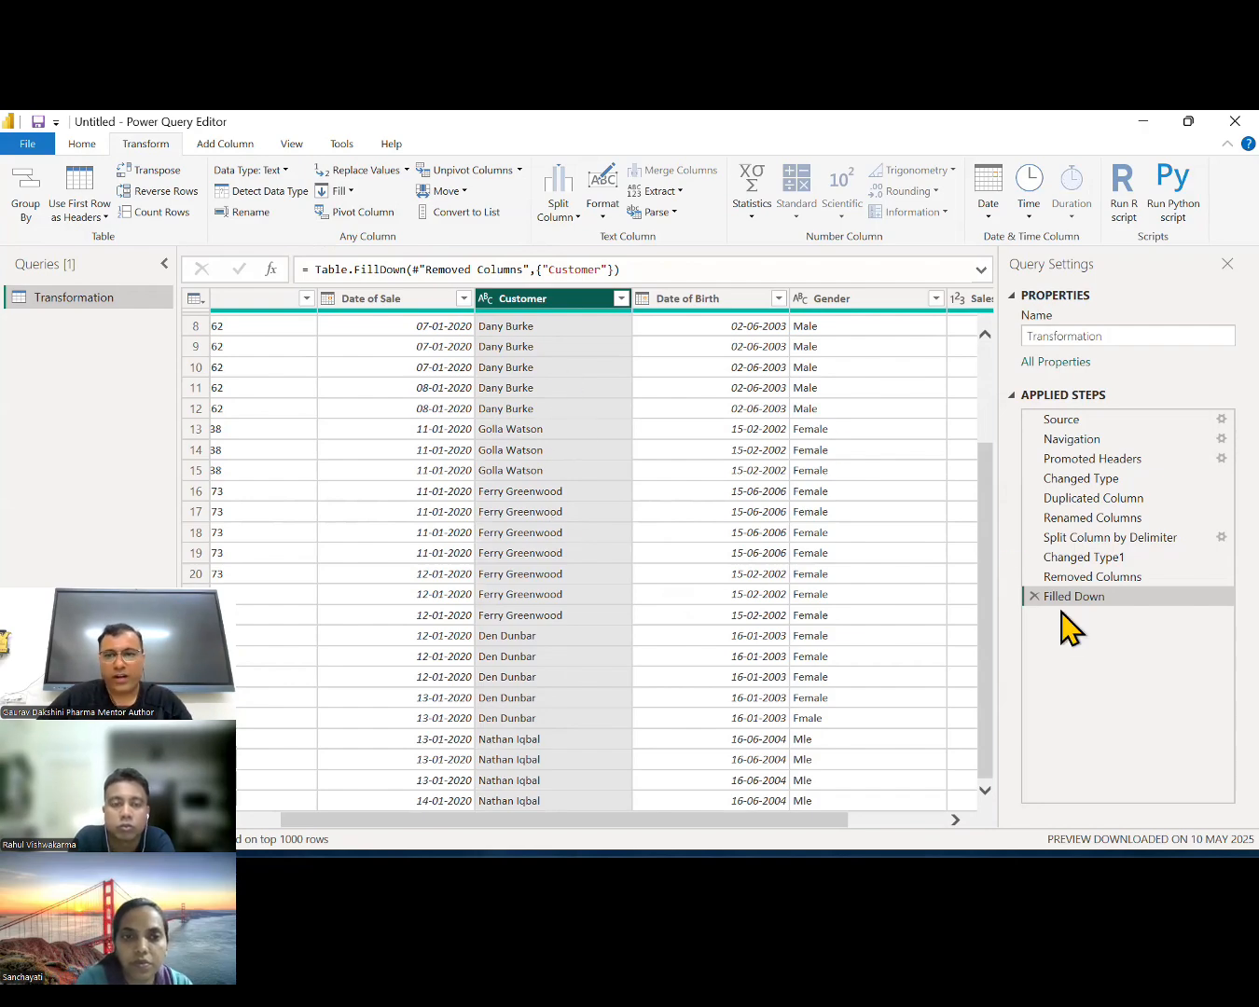
Delete the Filled Down applied step and fill the Customer column's null cells down again
click(1033, 597)
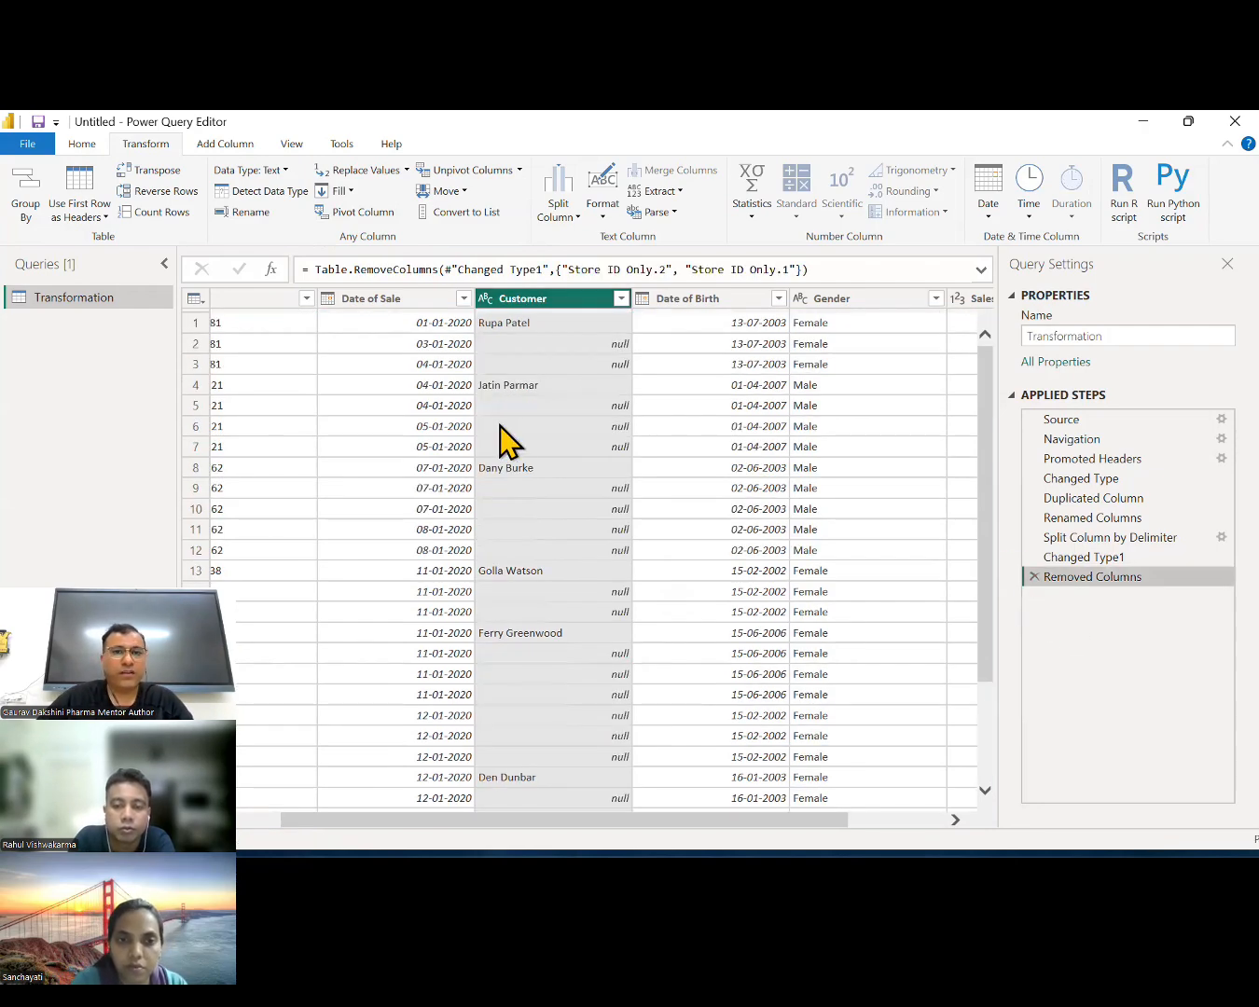
scroll(560, 536, down, 4)
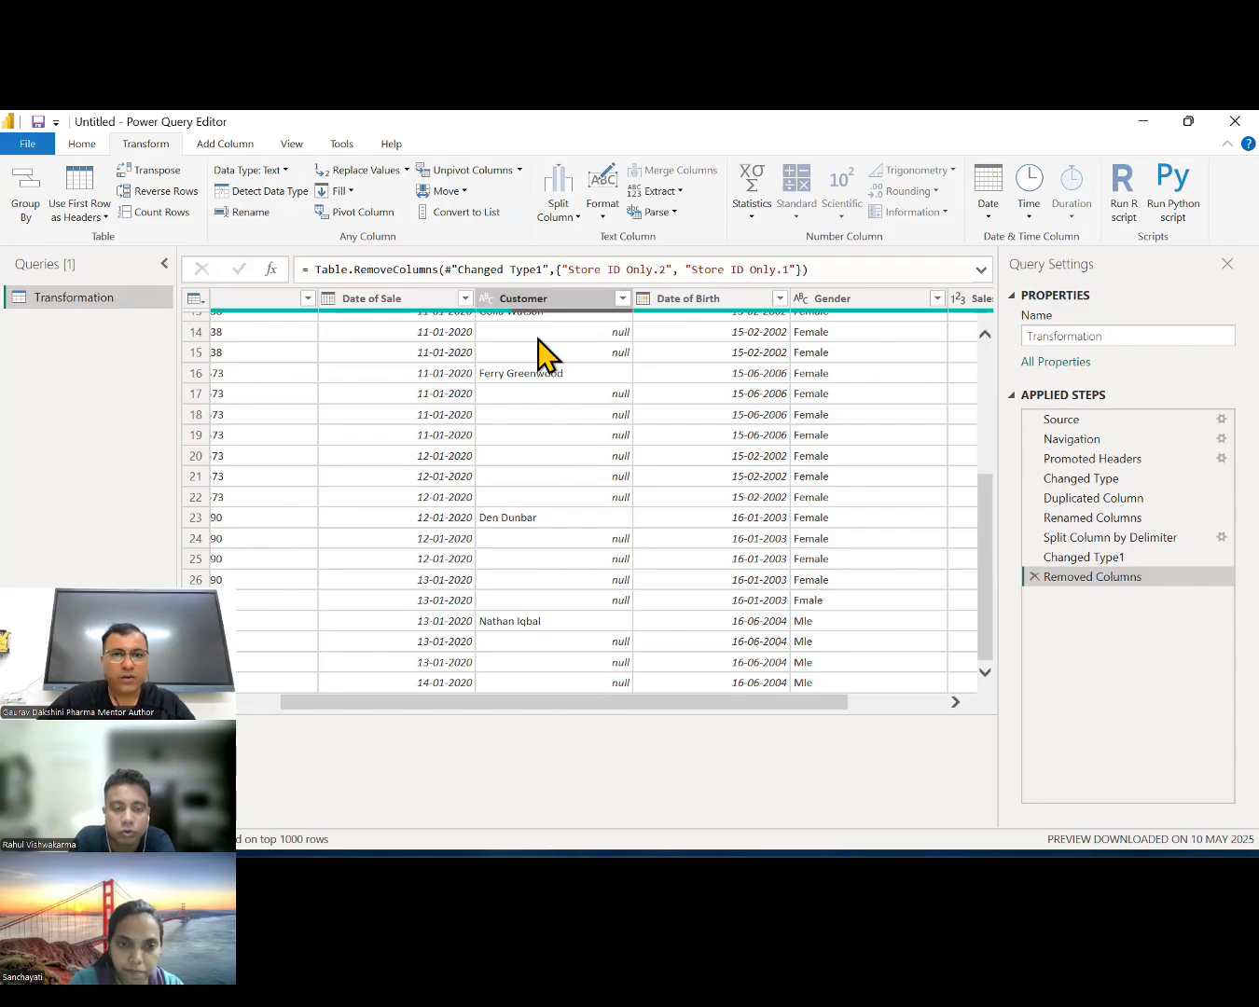
scroll(545, 351, up, 5)
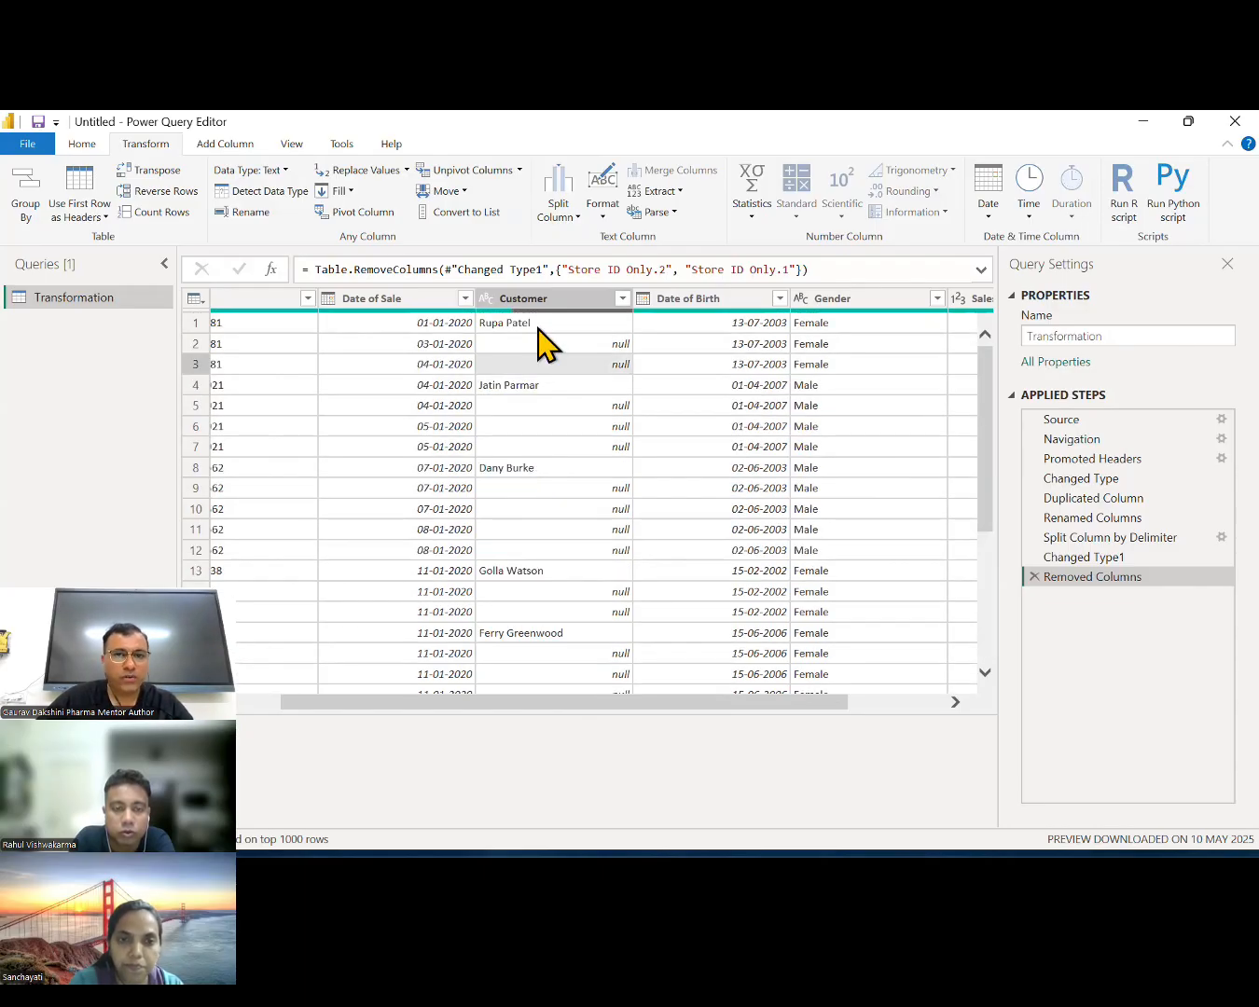
click(499, 323)
click(338, 190)
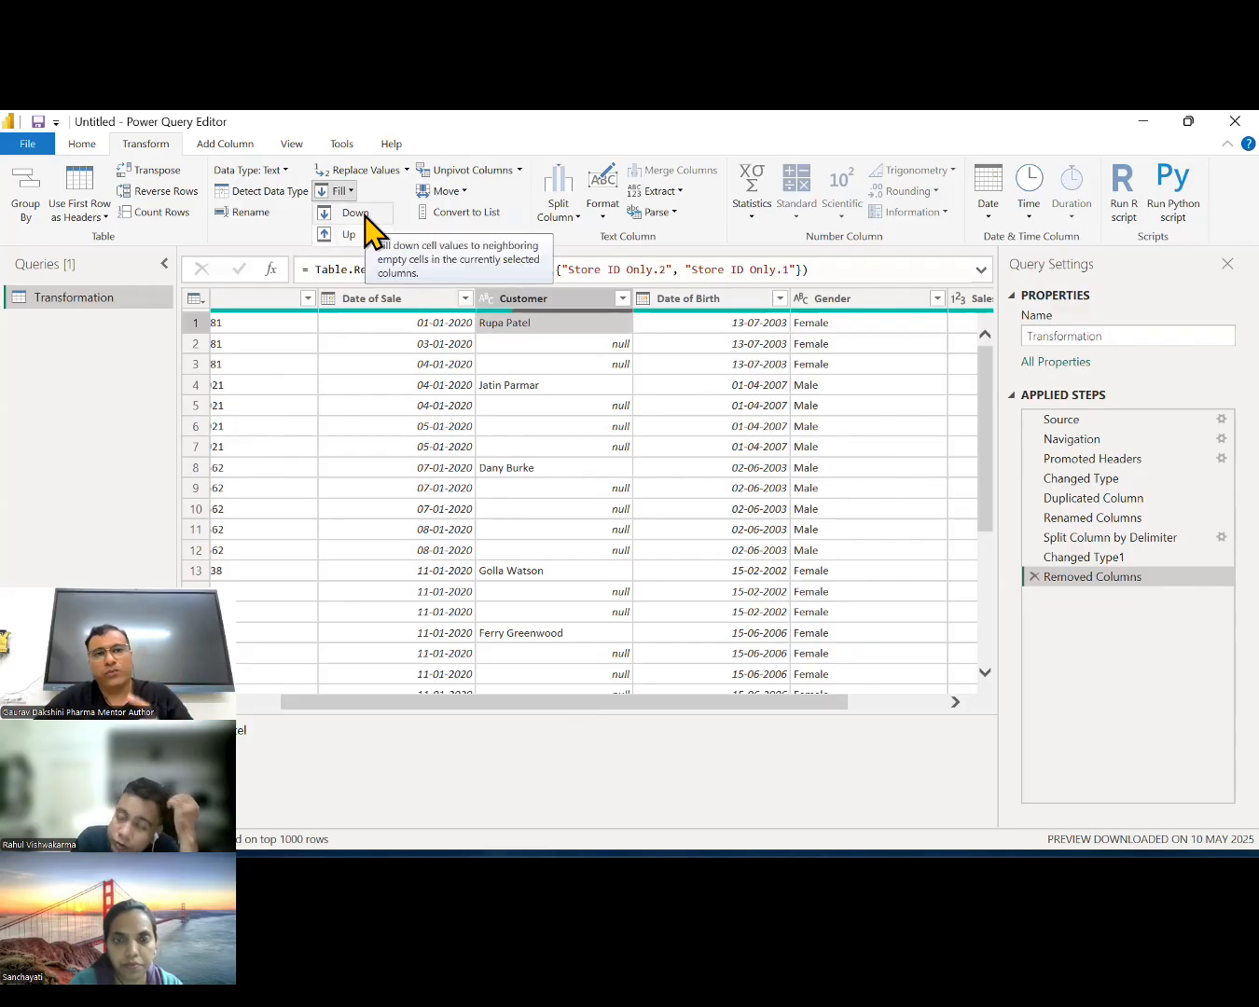
click(355, 212)
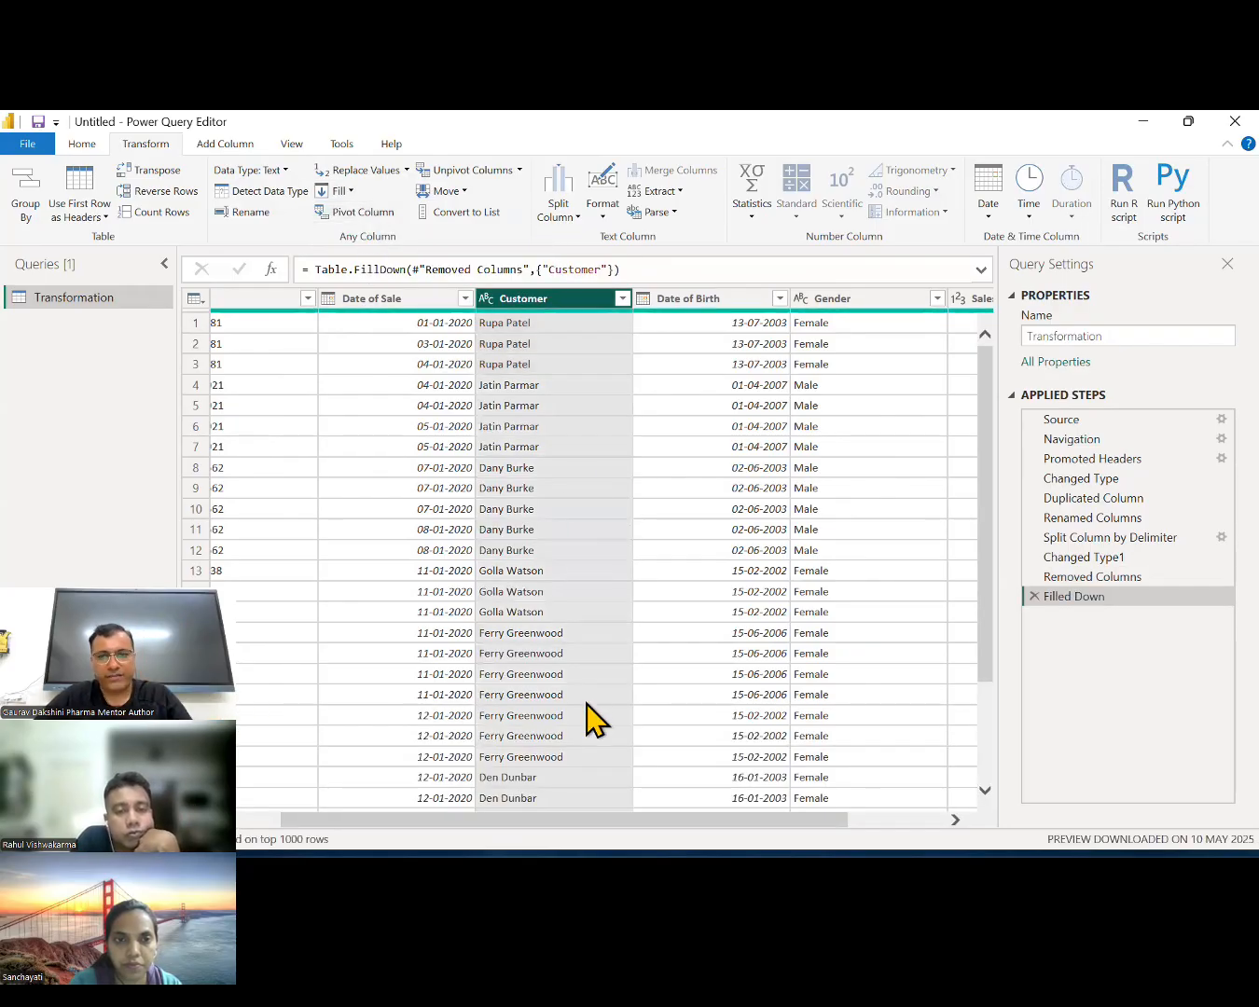
Compare the date options for the Date of Birth column when transforming it in place and when adding a new column
drag(601, 826, 712, 823)
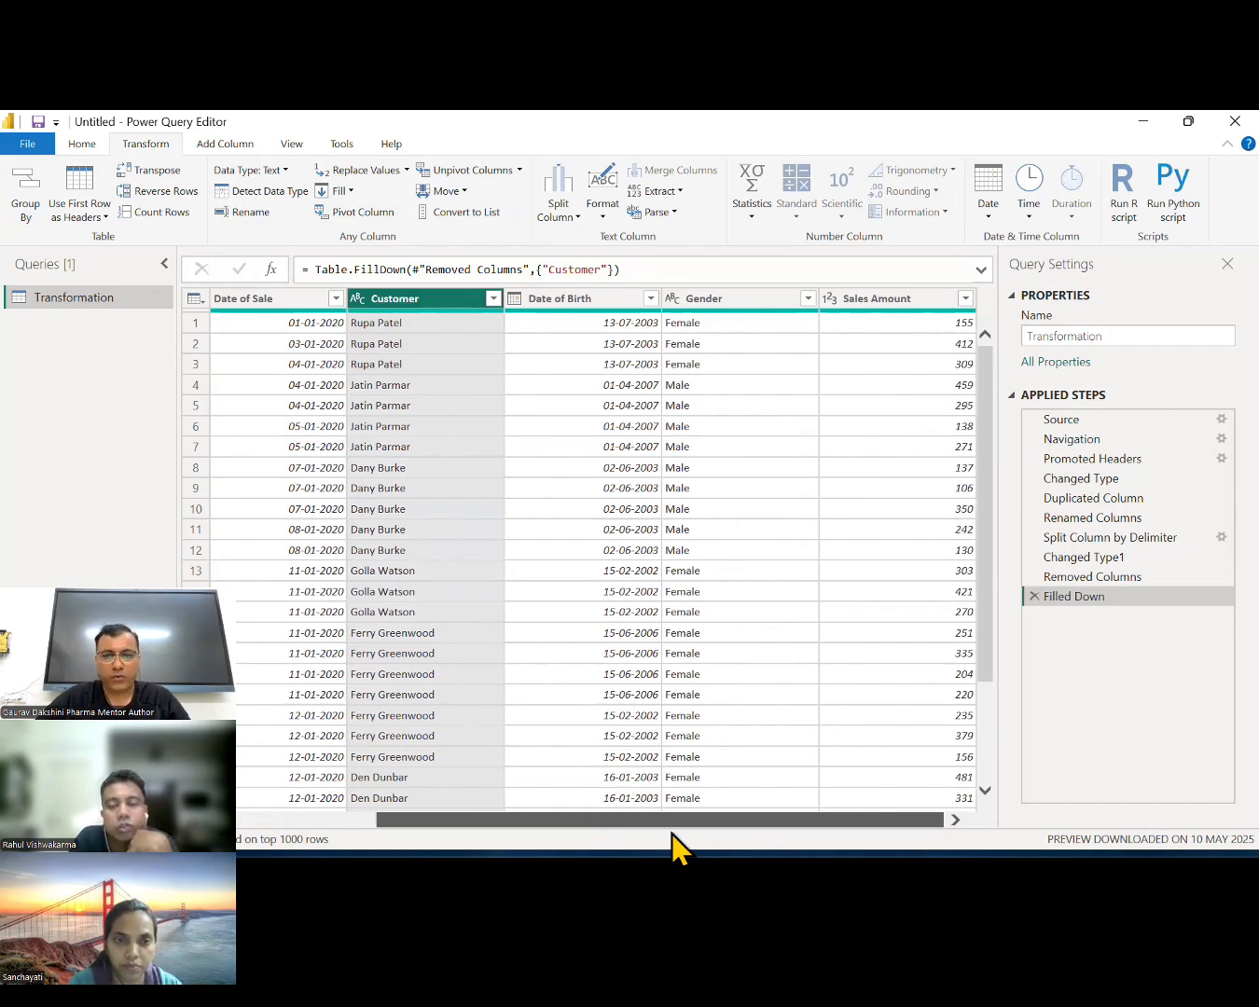
drag(483, 820, 350, 821)
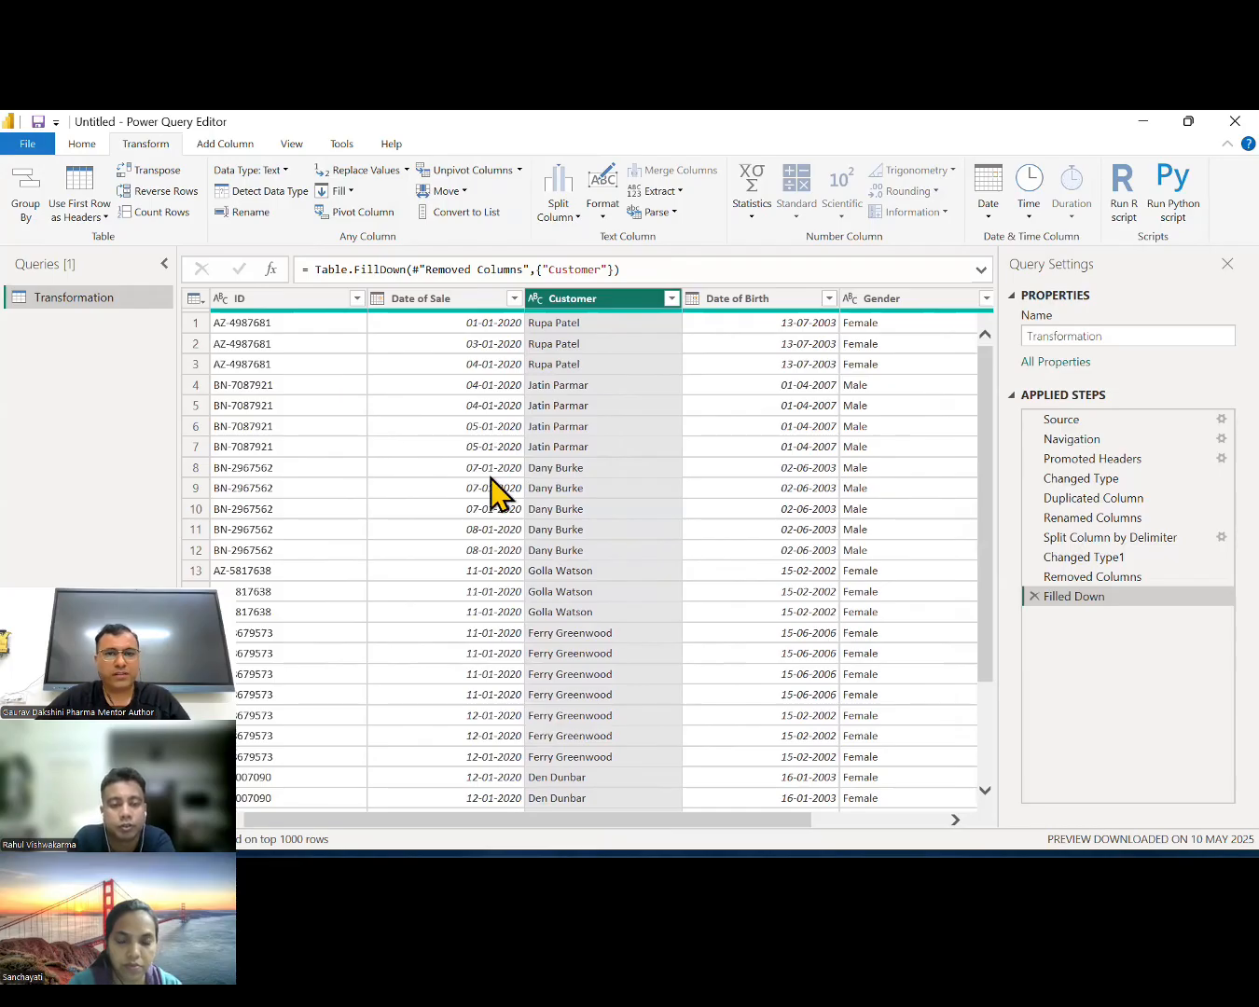
click(494, 588)
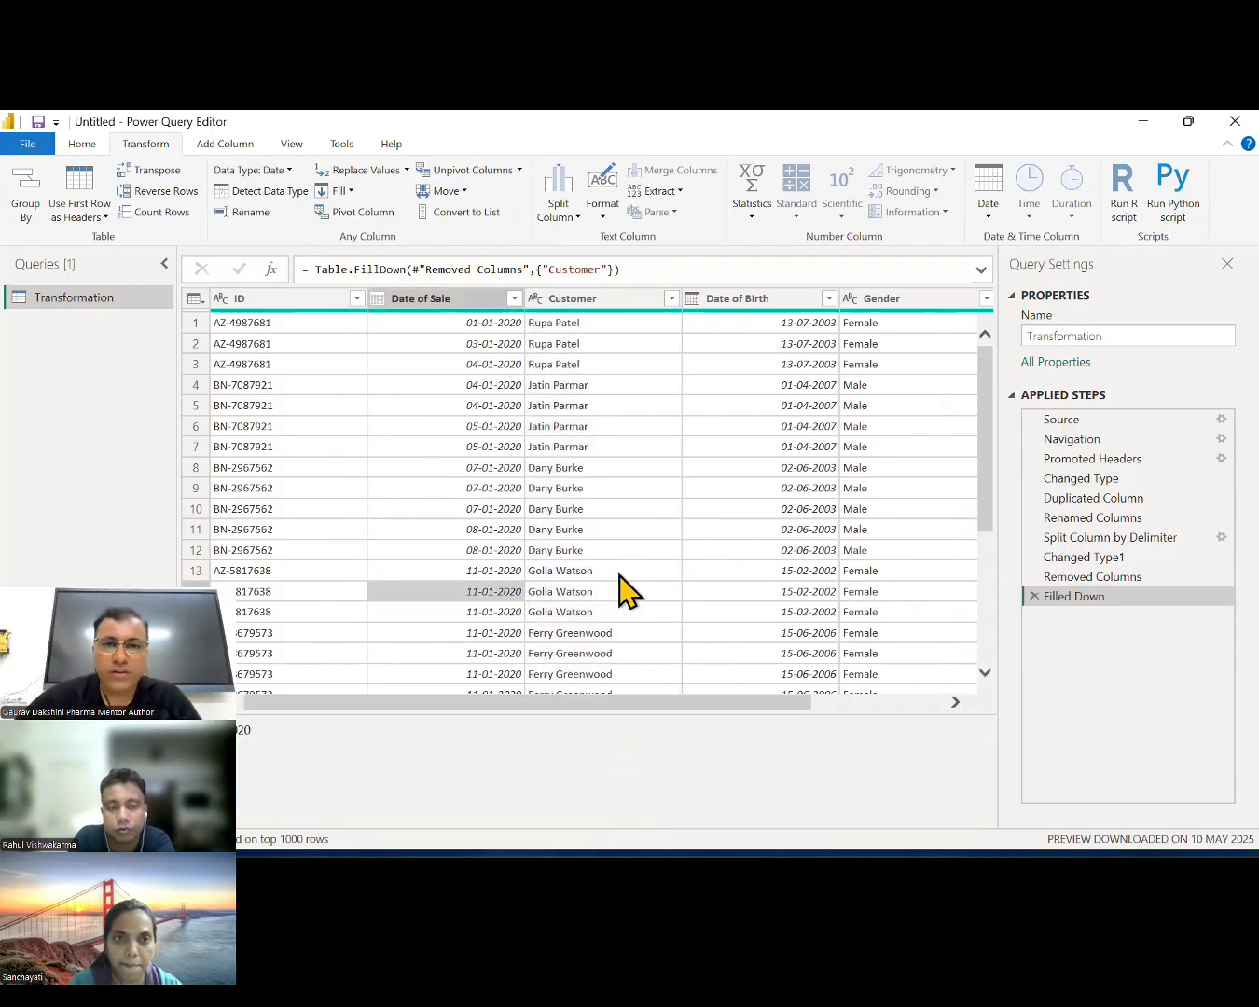
drag(691, 703, 763, 670)
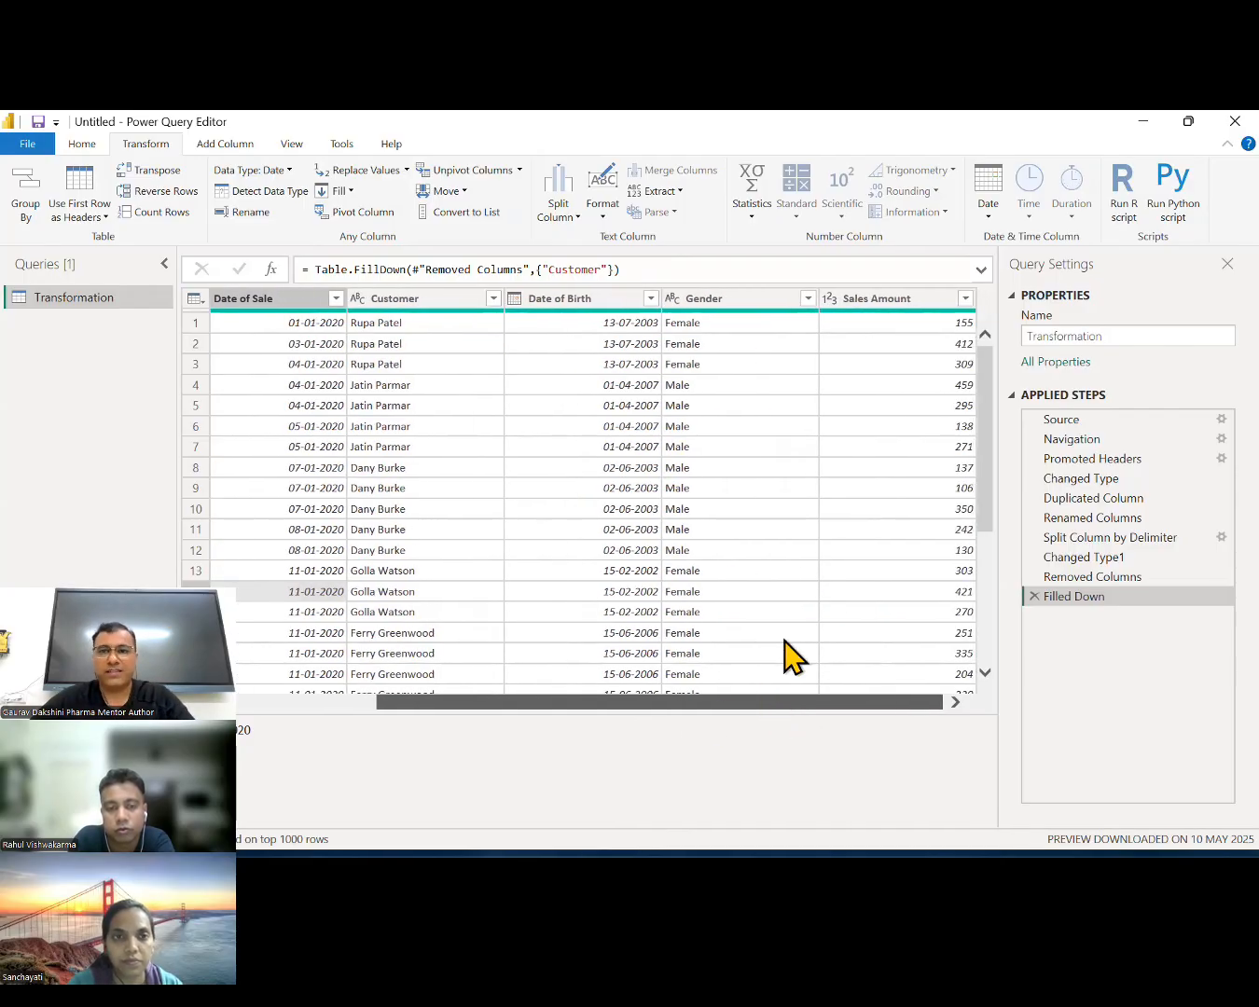
click(602, 300)
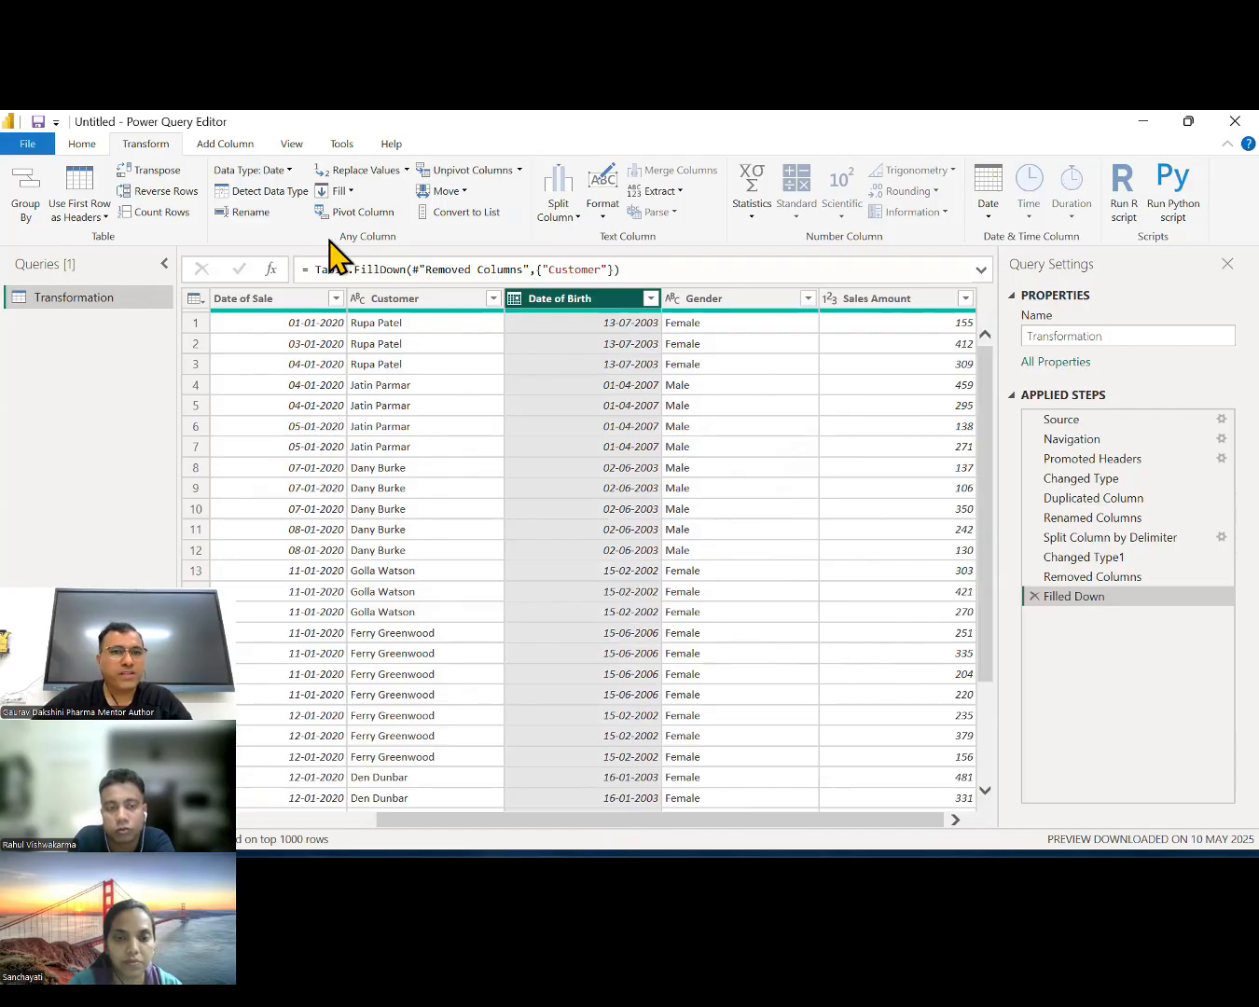
click(227, 143)
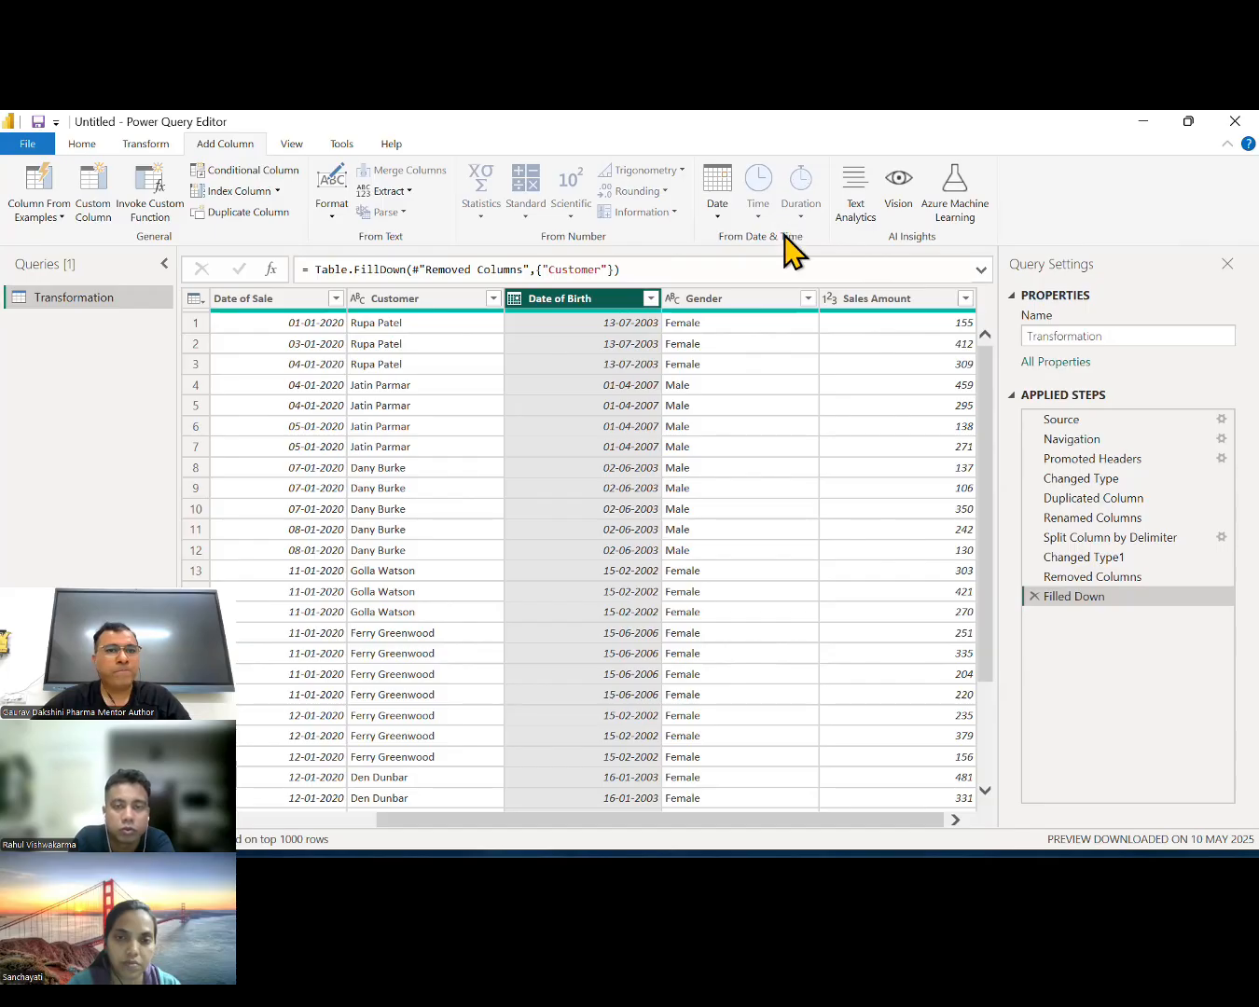
click(648, 323)
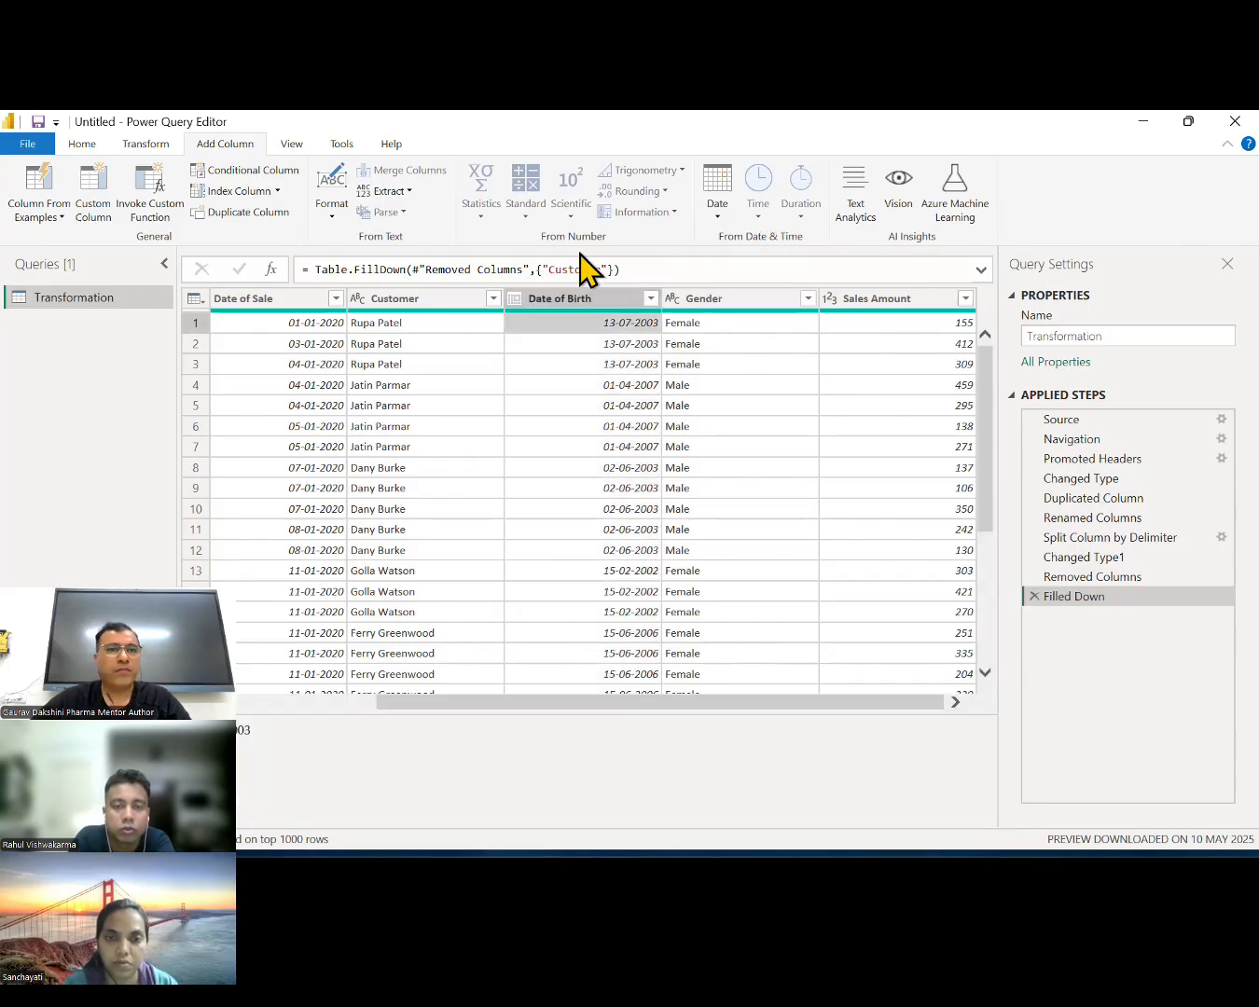
click(147, 146)
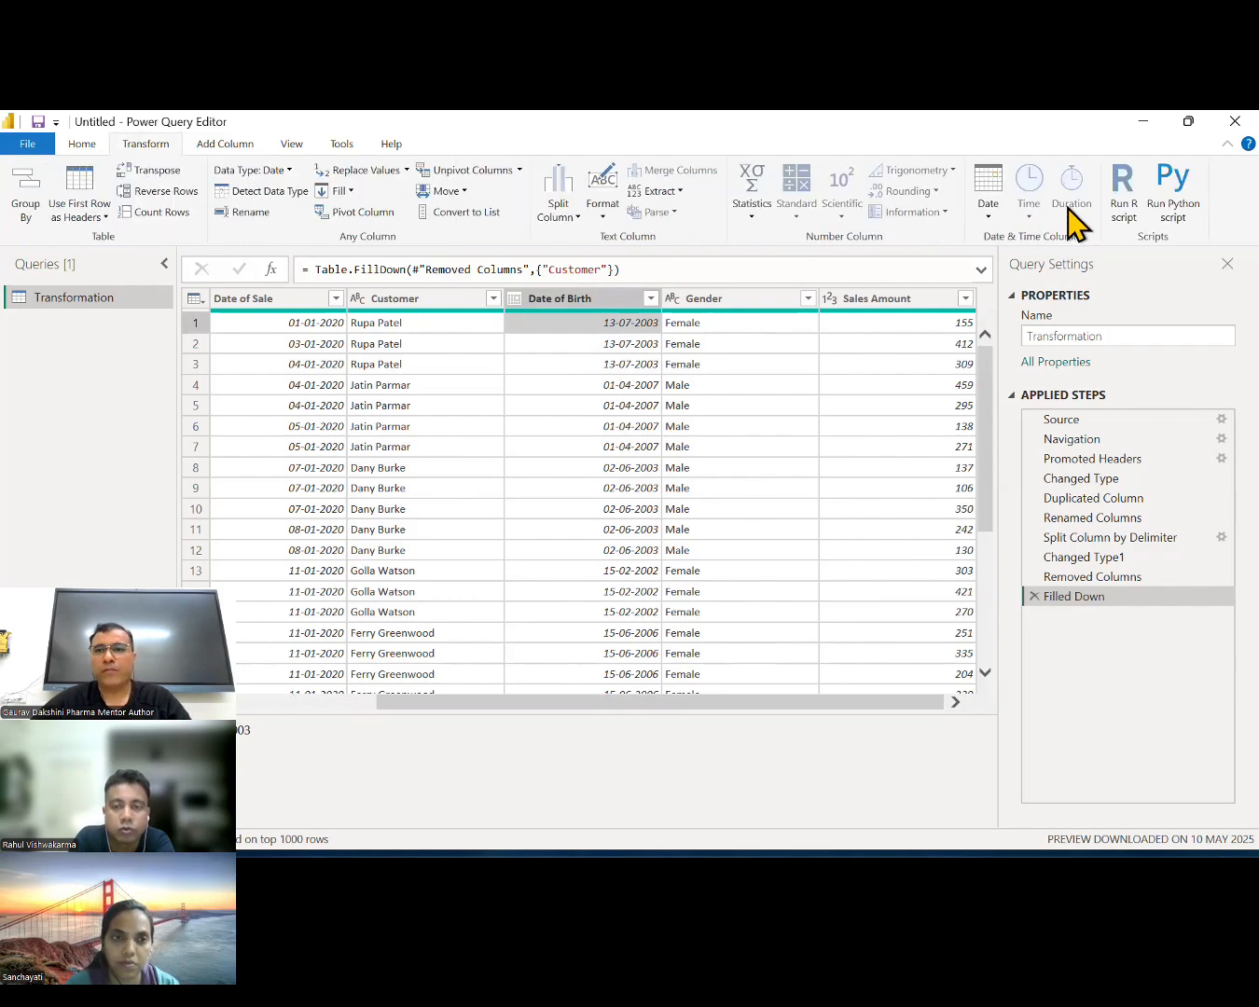
click(608, 297)
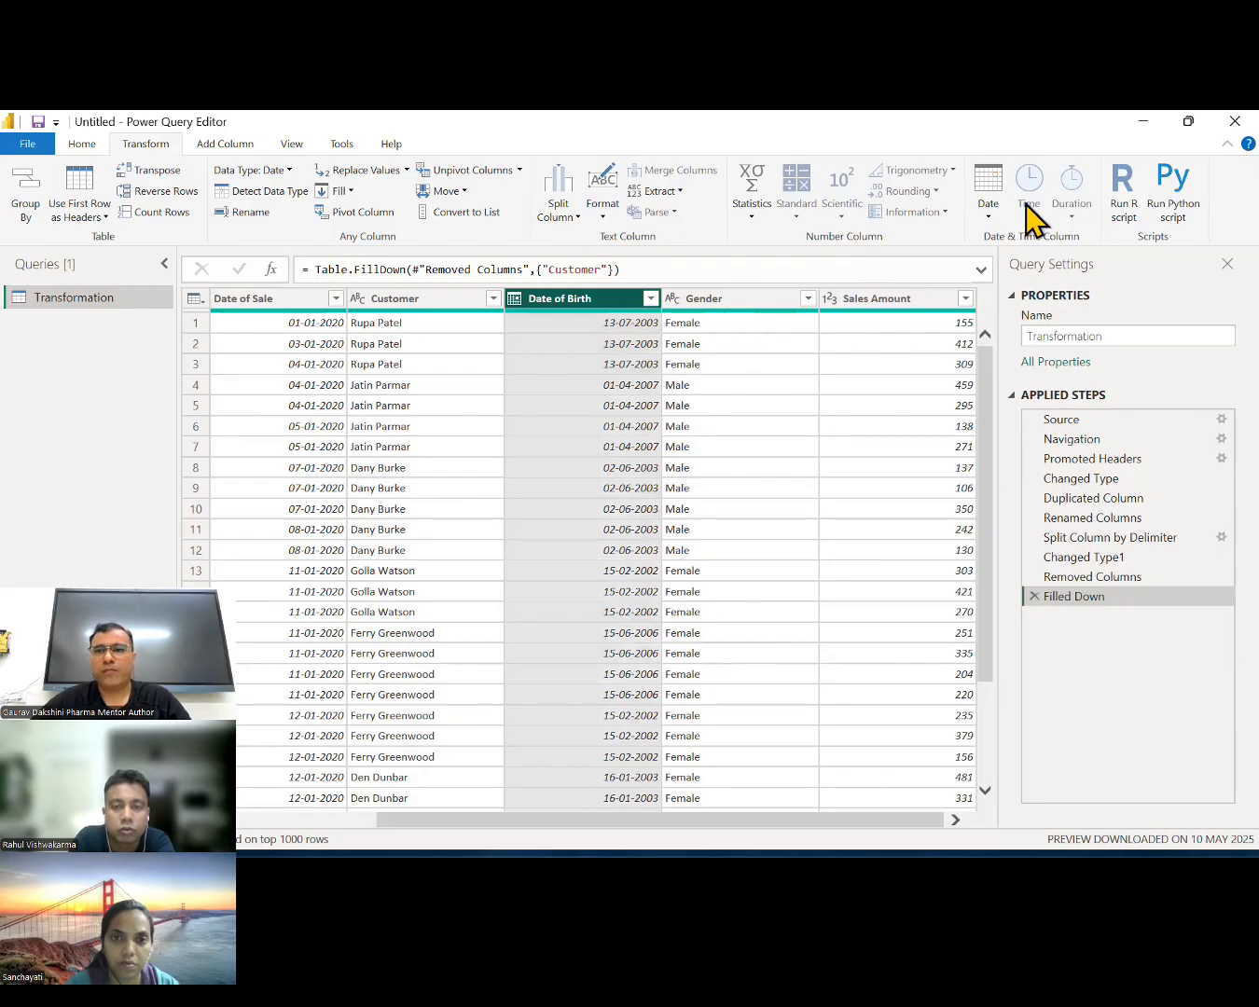
click(239, 148)
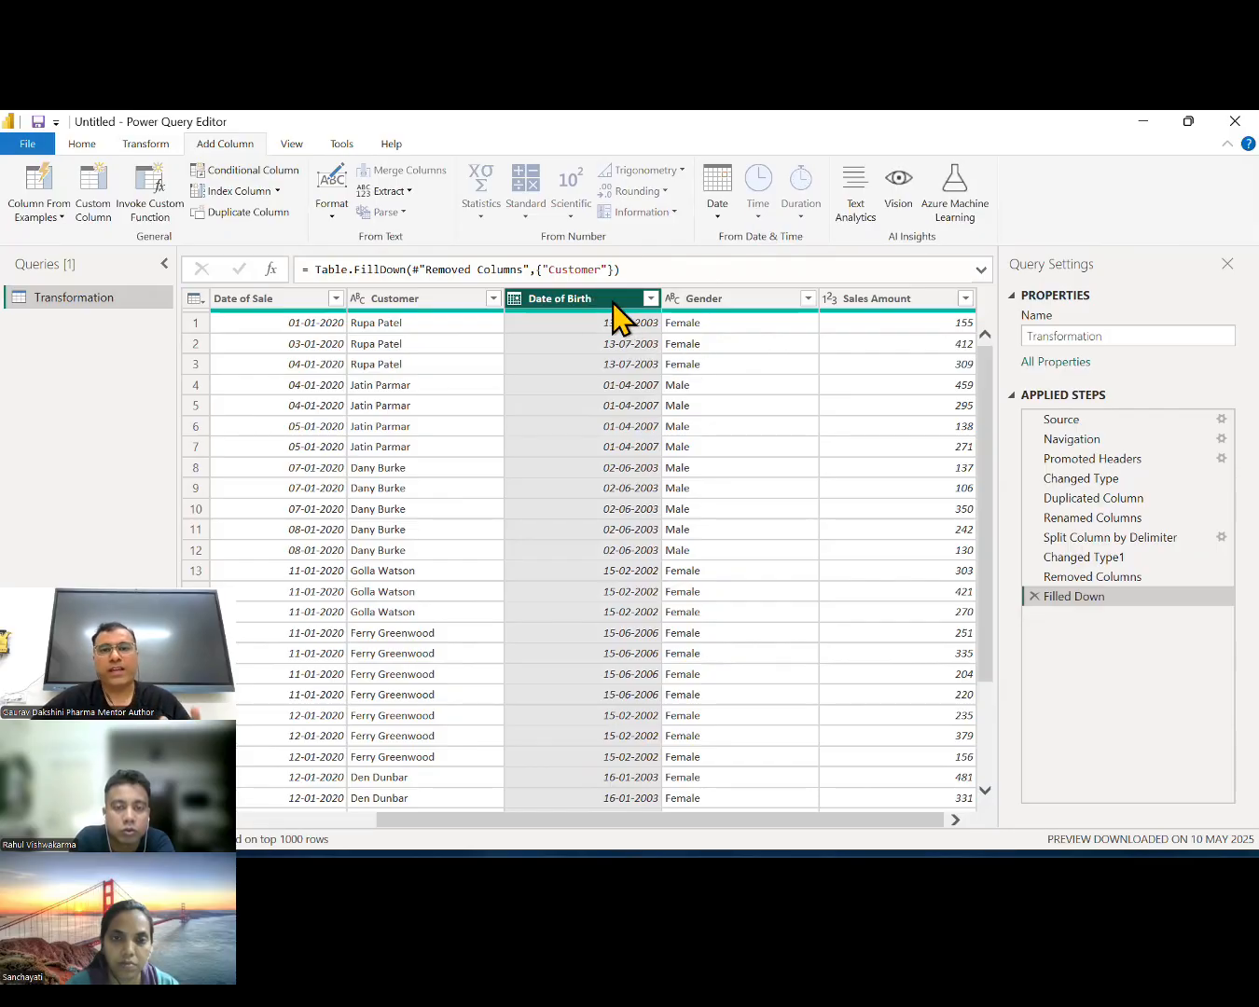
click(727, 216)
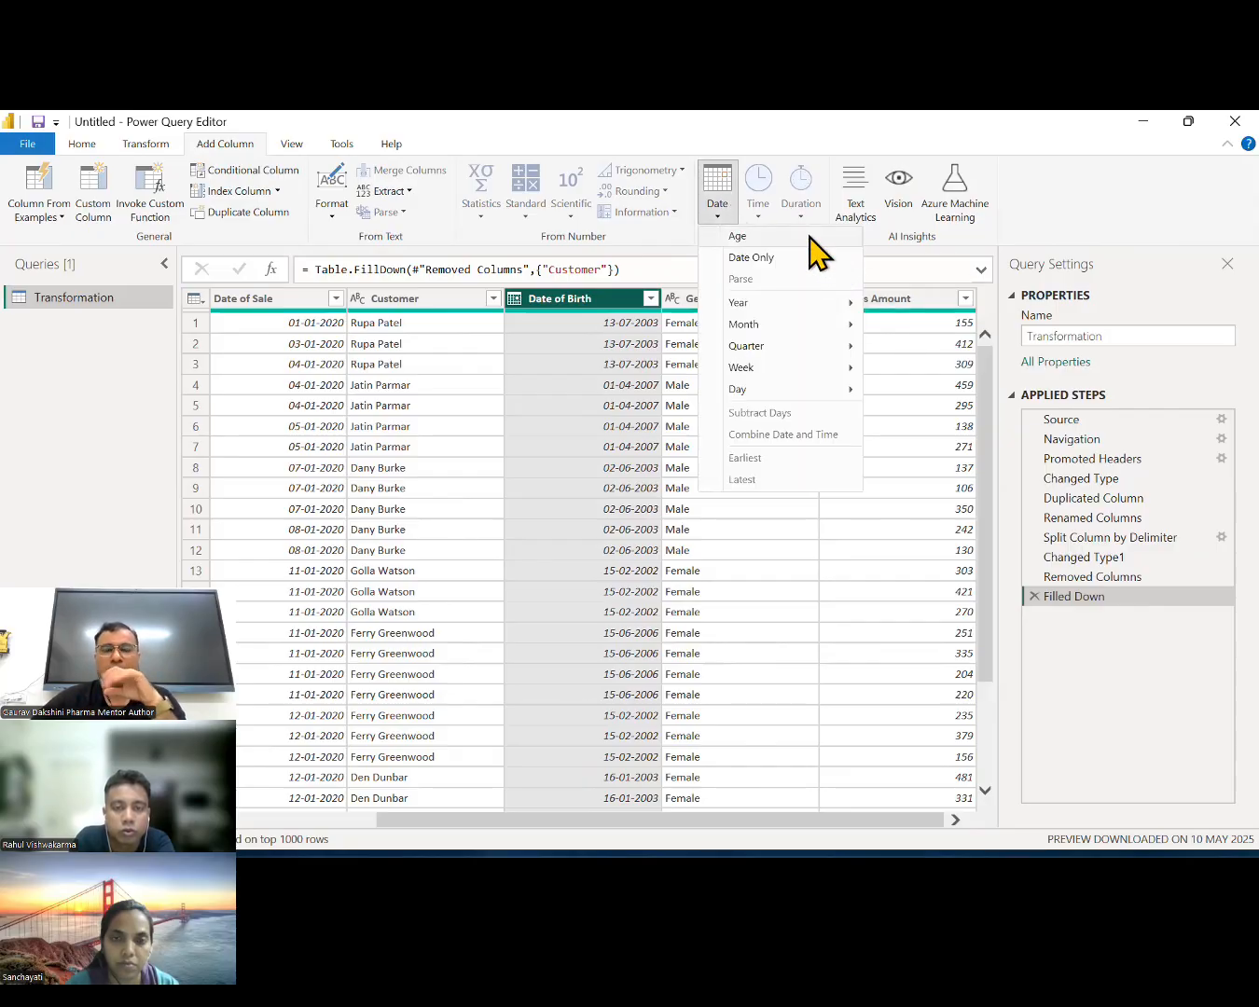
click(621, 372)
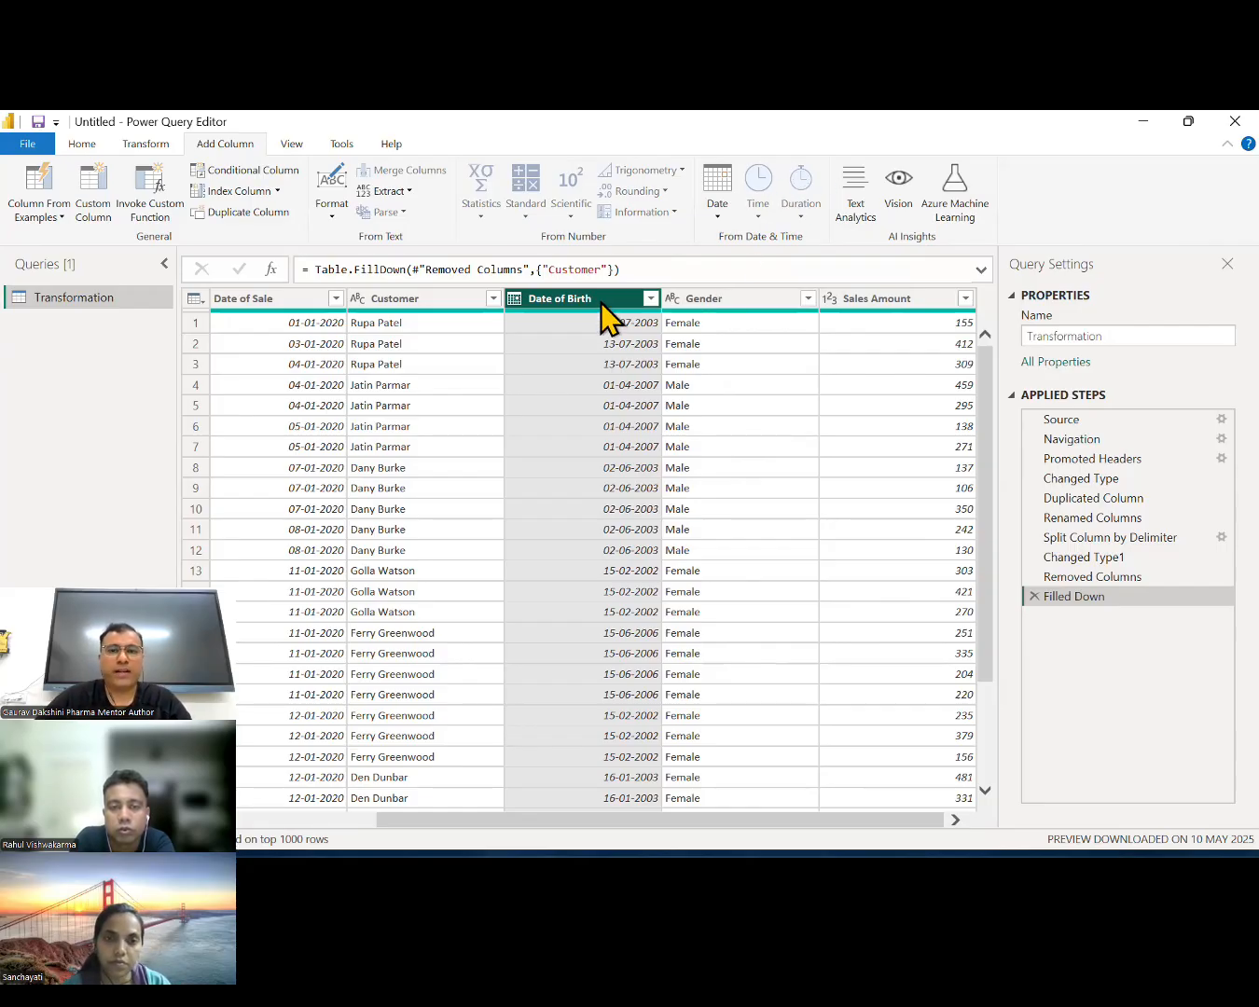
click(714, 187)
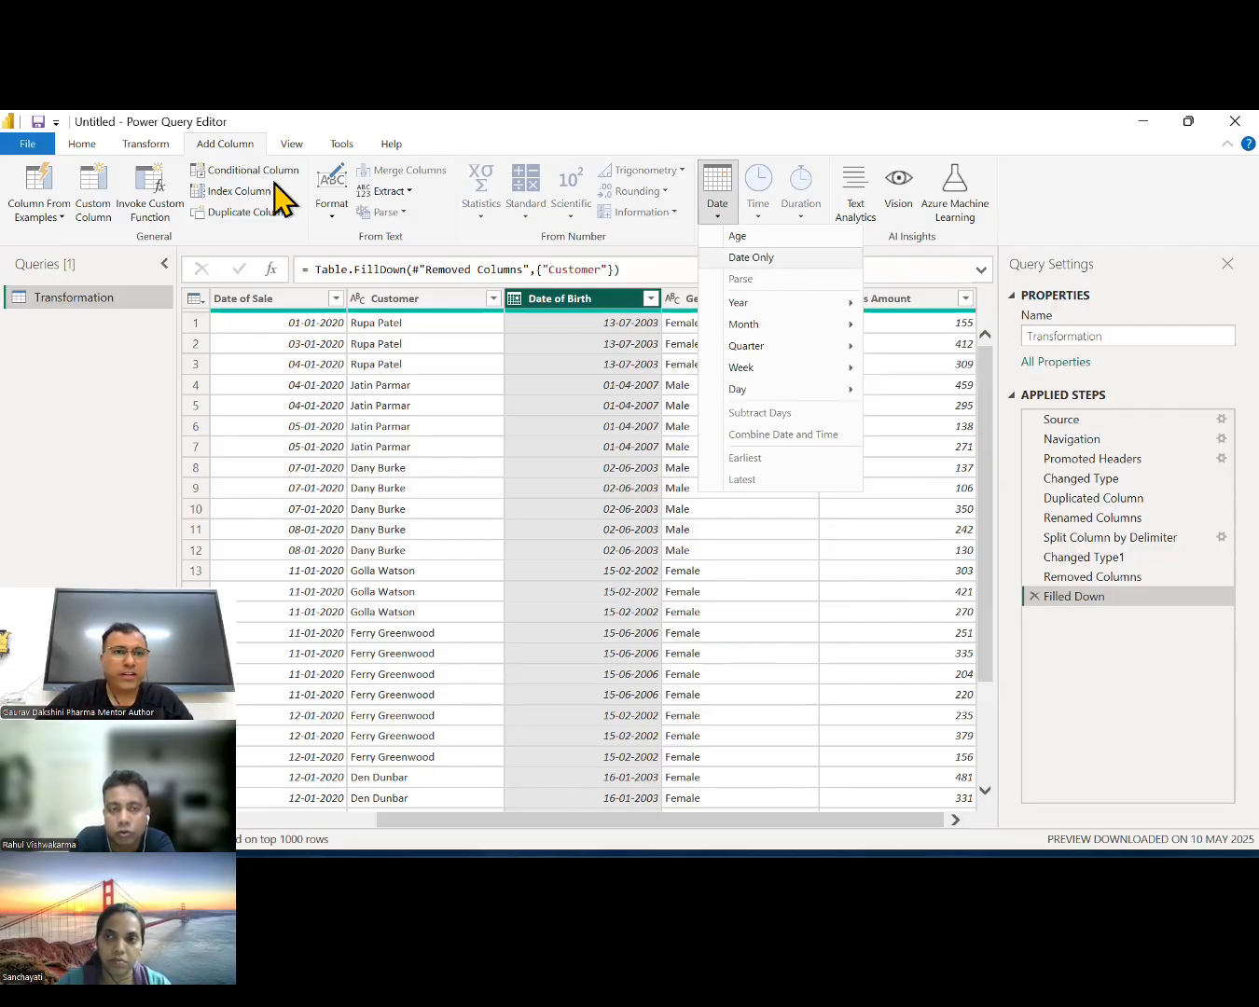
Apply the Date Only transformation in place to the Date of Birth column
click(142, 145)
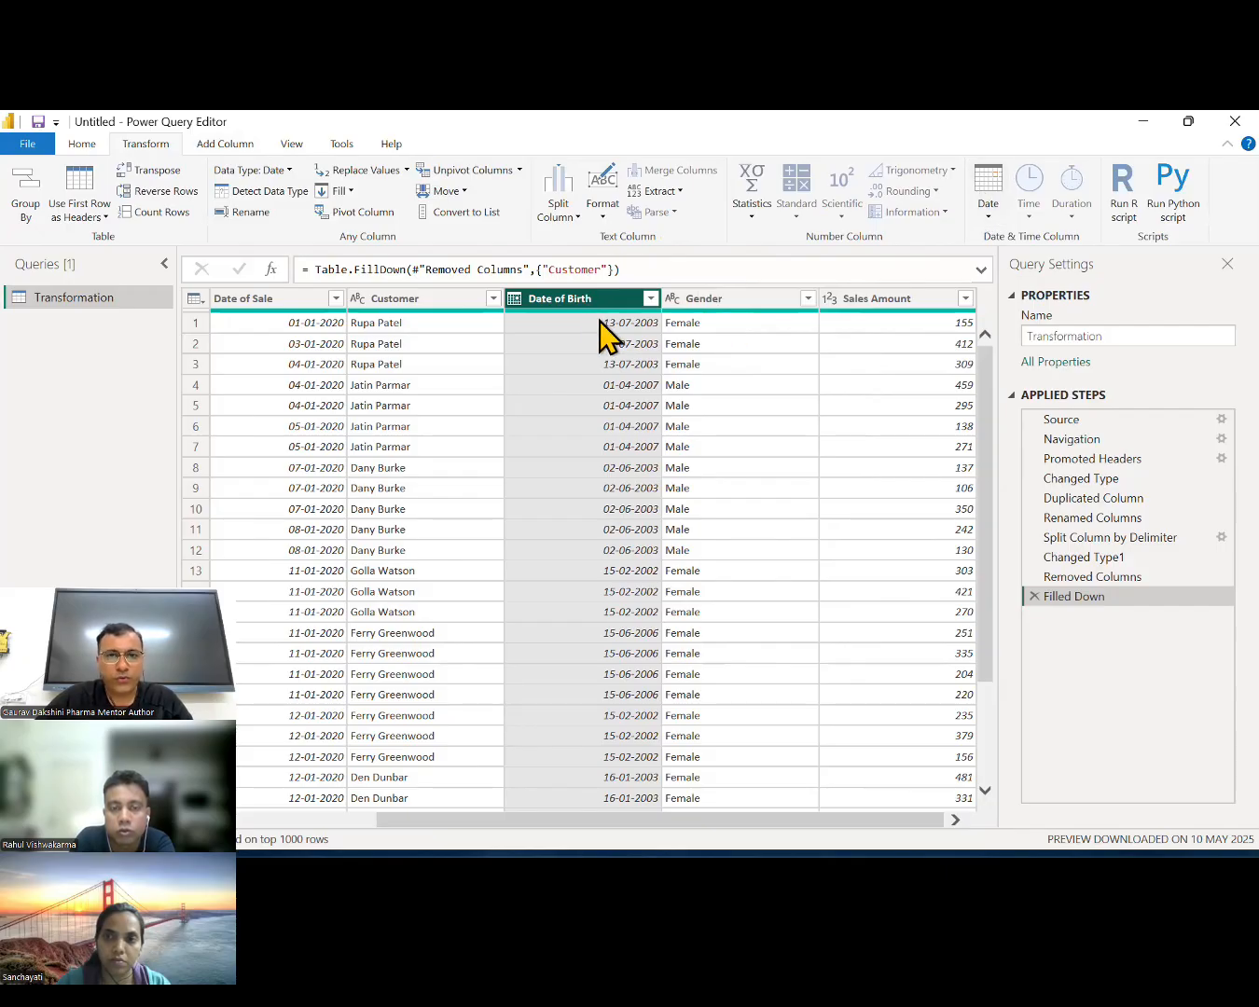
click(991, 207)
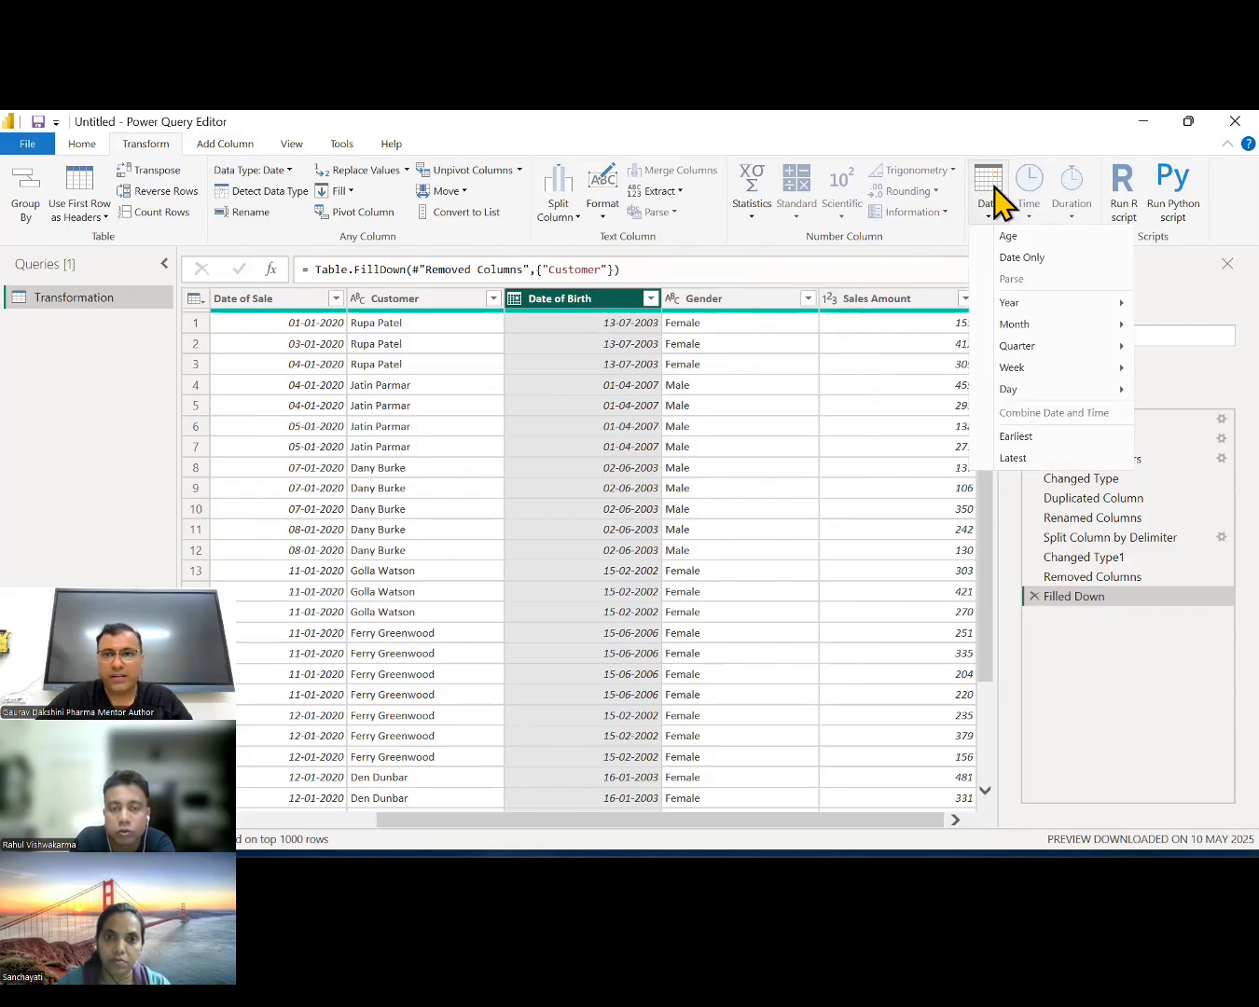
click(1038, 260)
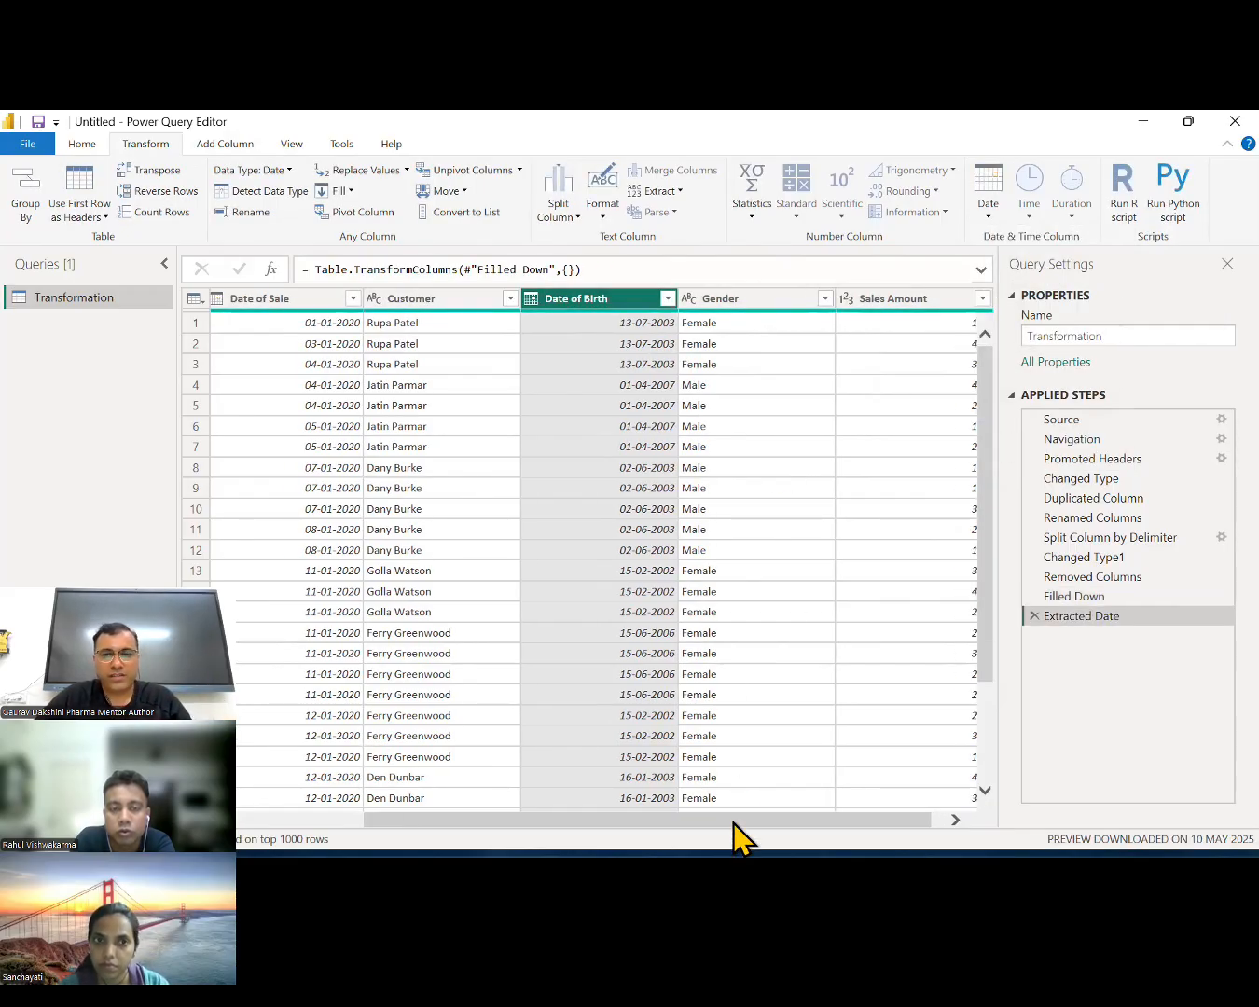
drag(733, 823, 653, 830)
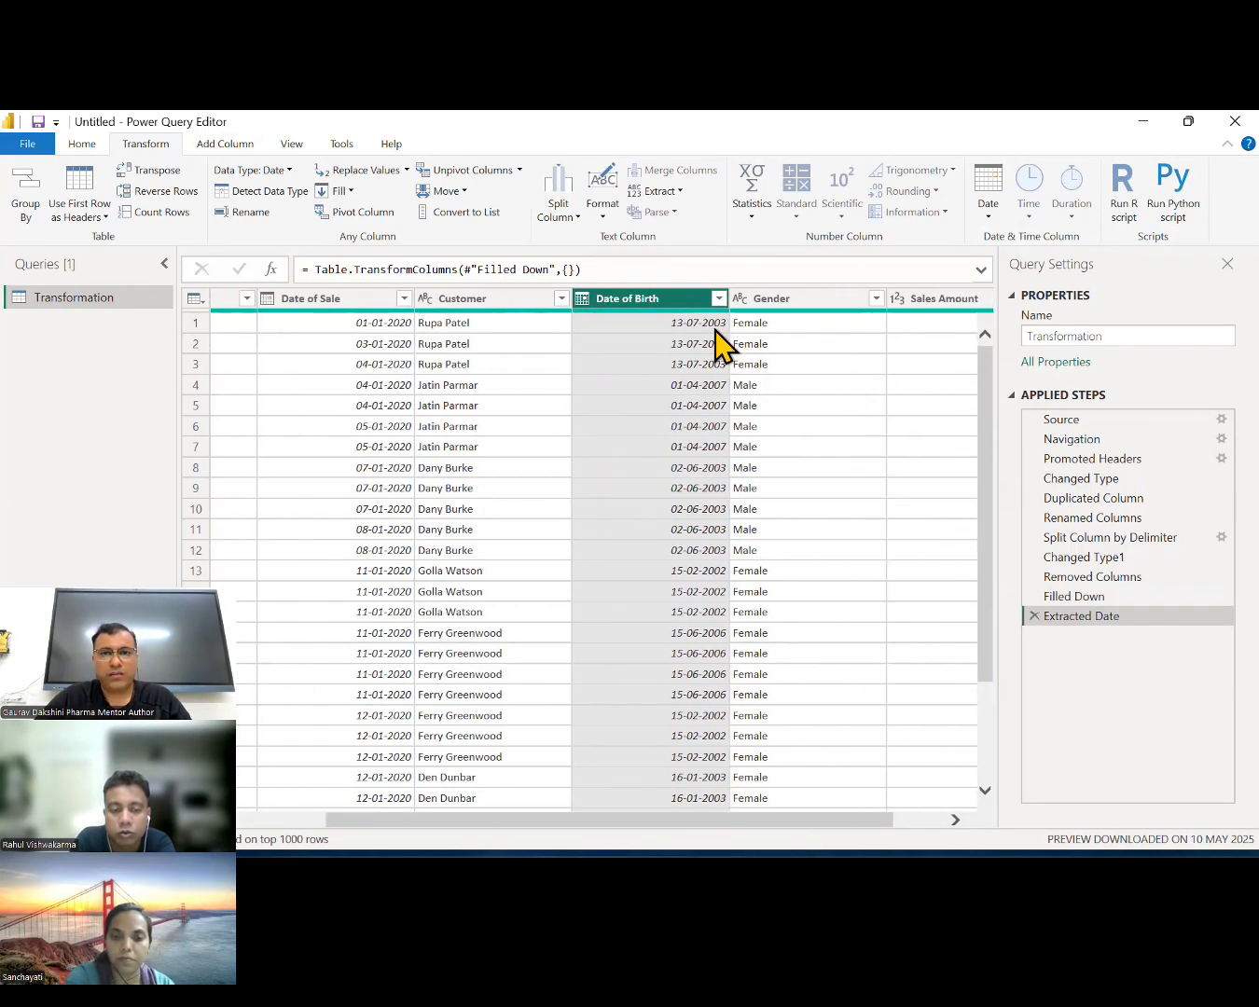
Try replacing the Date of Birth values with their year in place, and delete the Extracted Date step
click(988, 198)
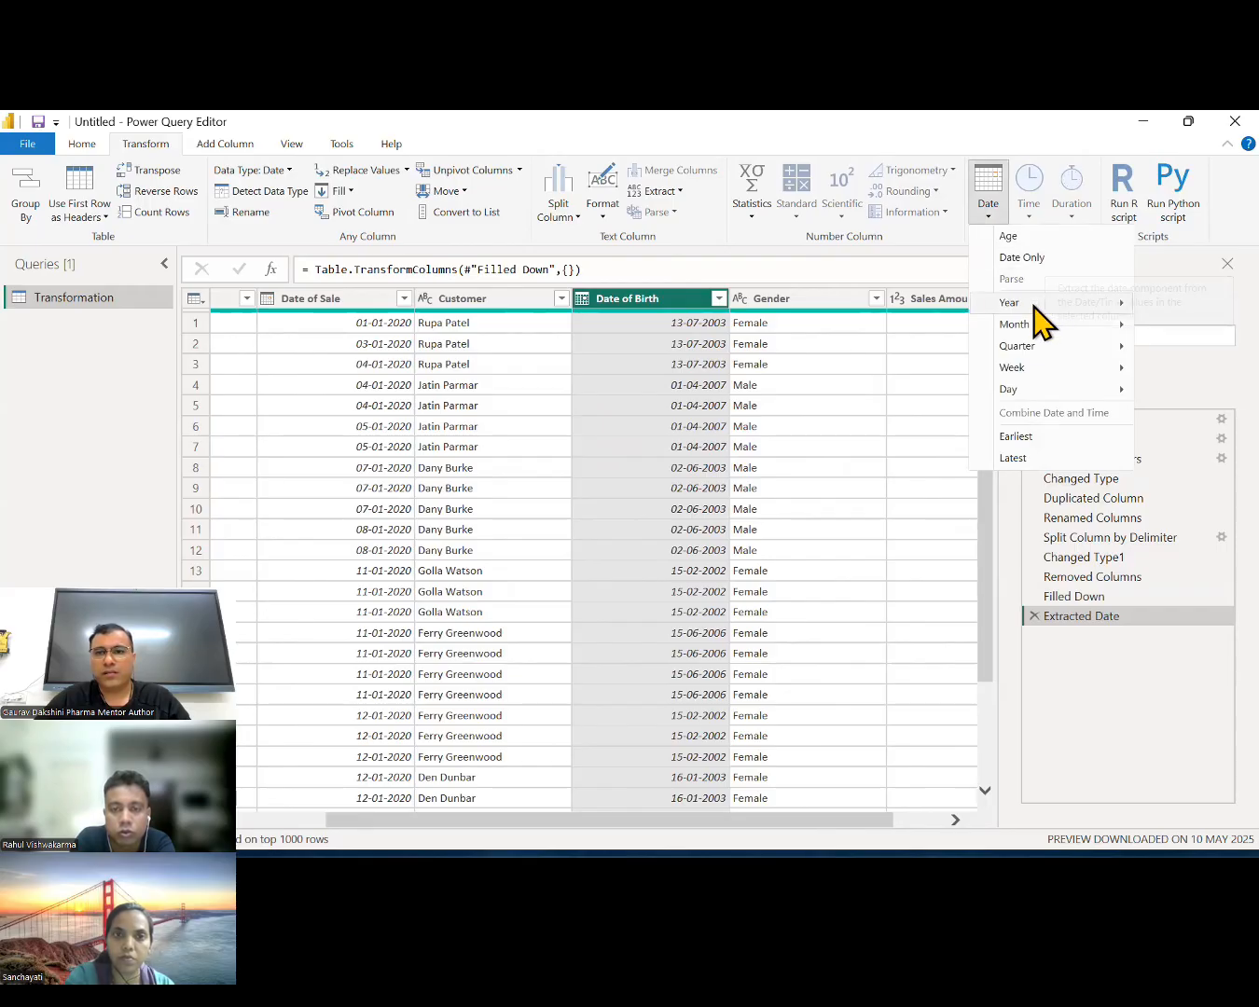
mouse_move(1046, 308)
click(1172, 306)
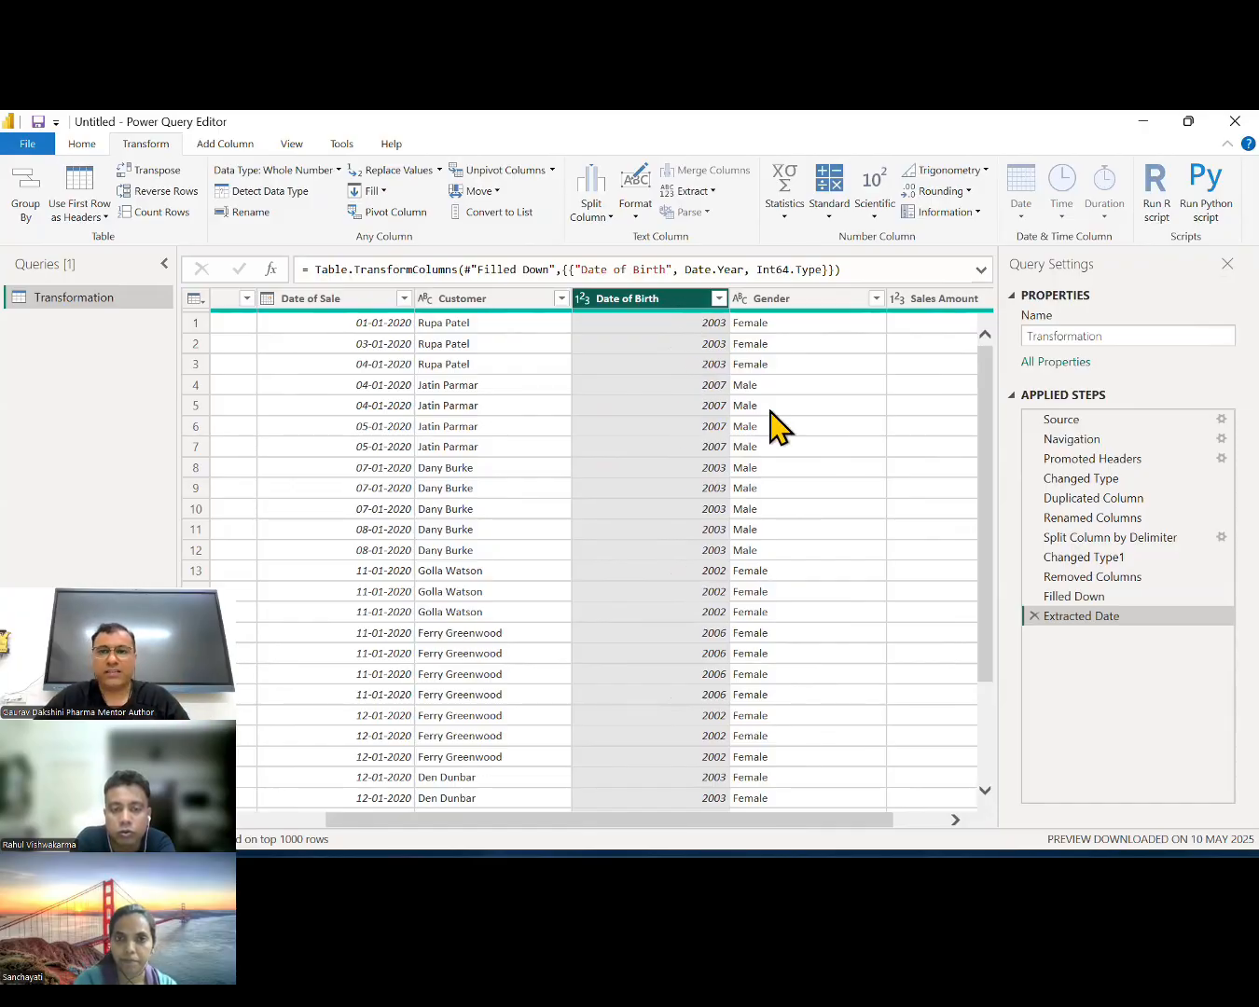
click(1034, 617)
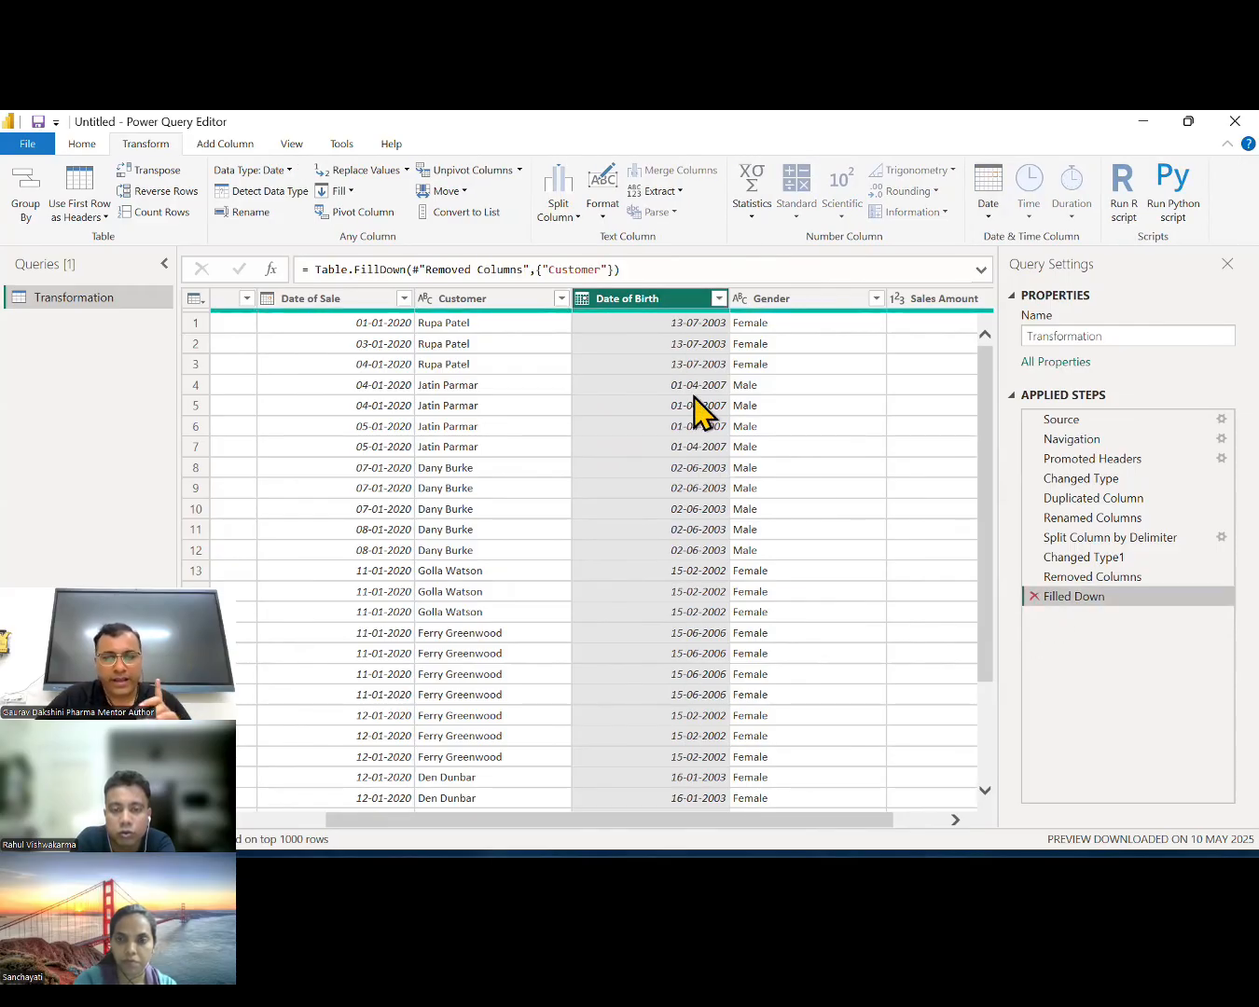
Try adding a separate Year column extracted from Date of Birth, and delete the Inserted Year step
click(248, 148)
click(721, 194)
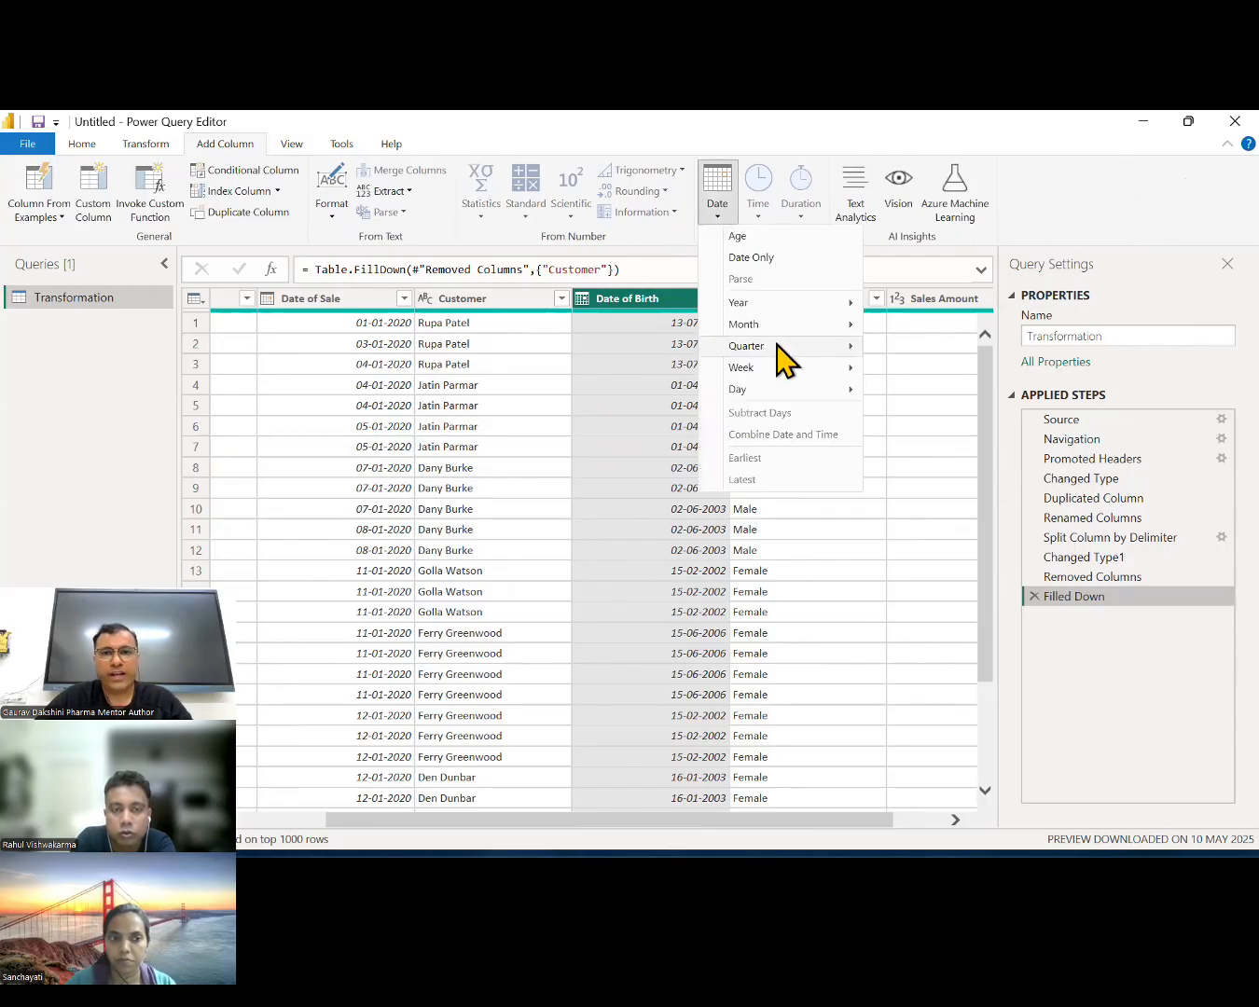
mouse_move(788, 304)
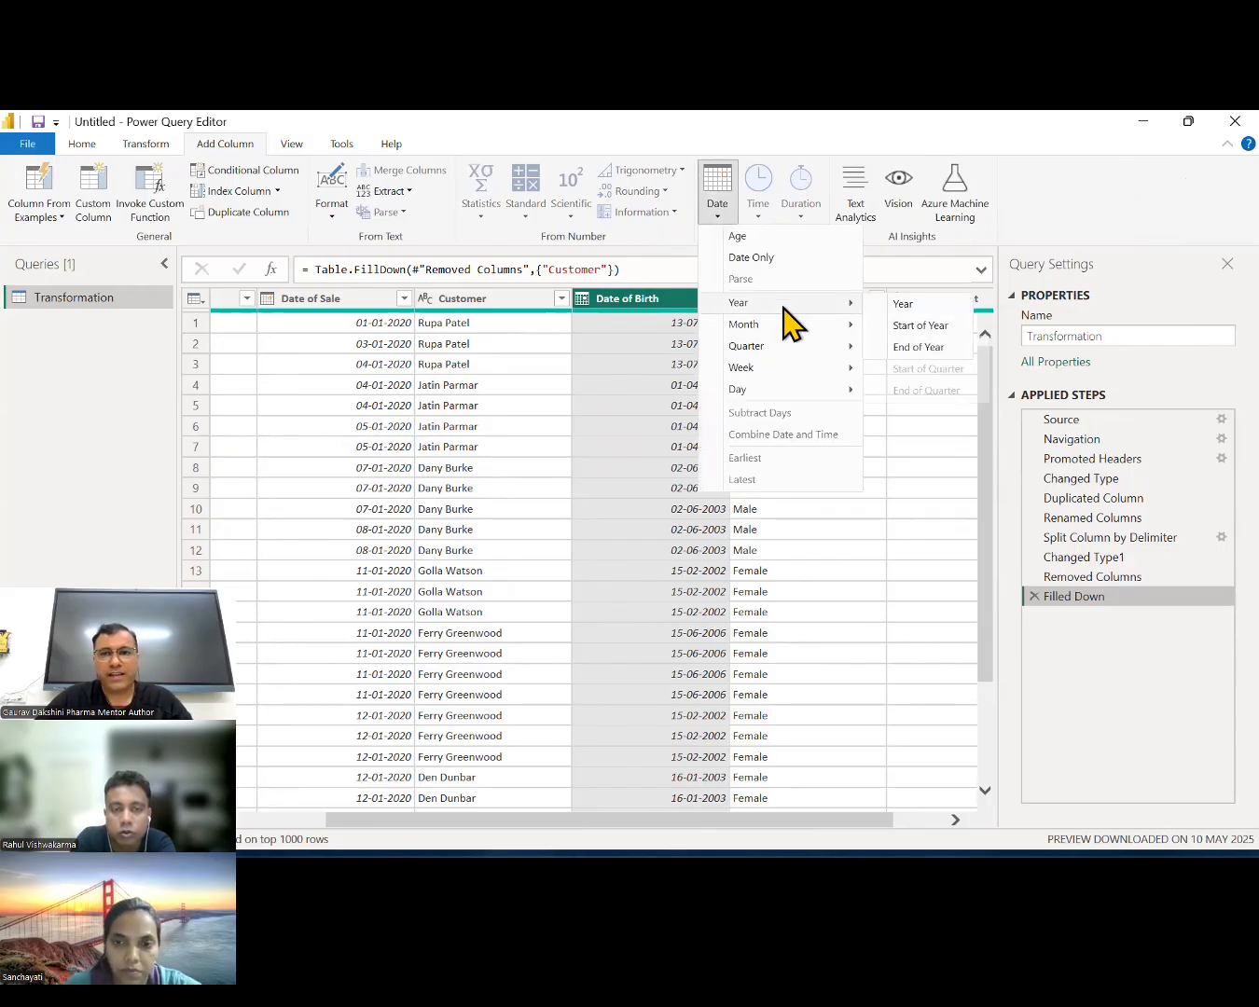
click(905, 304)
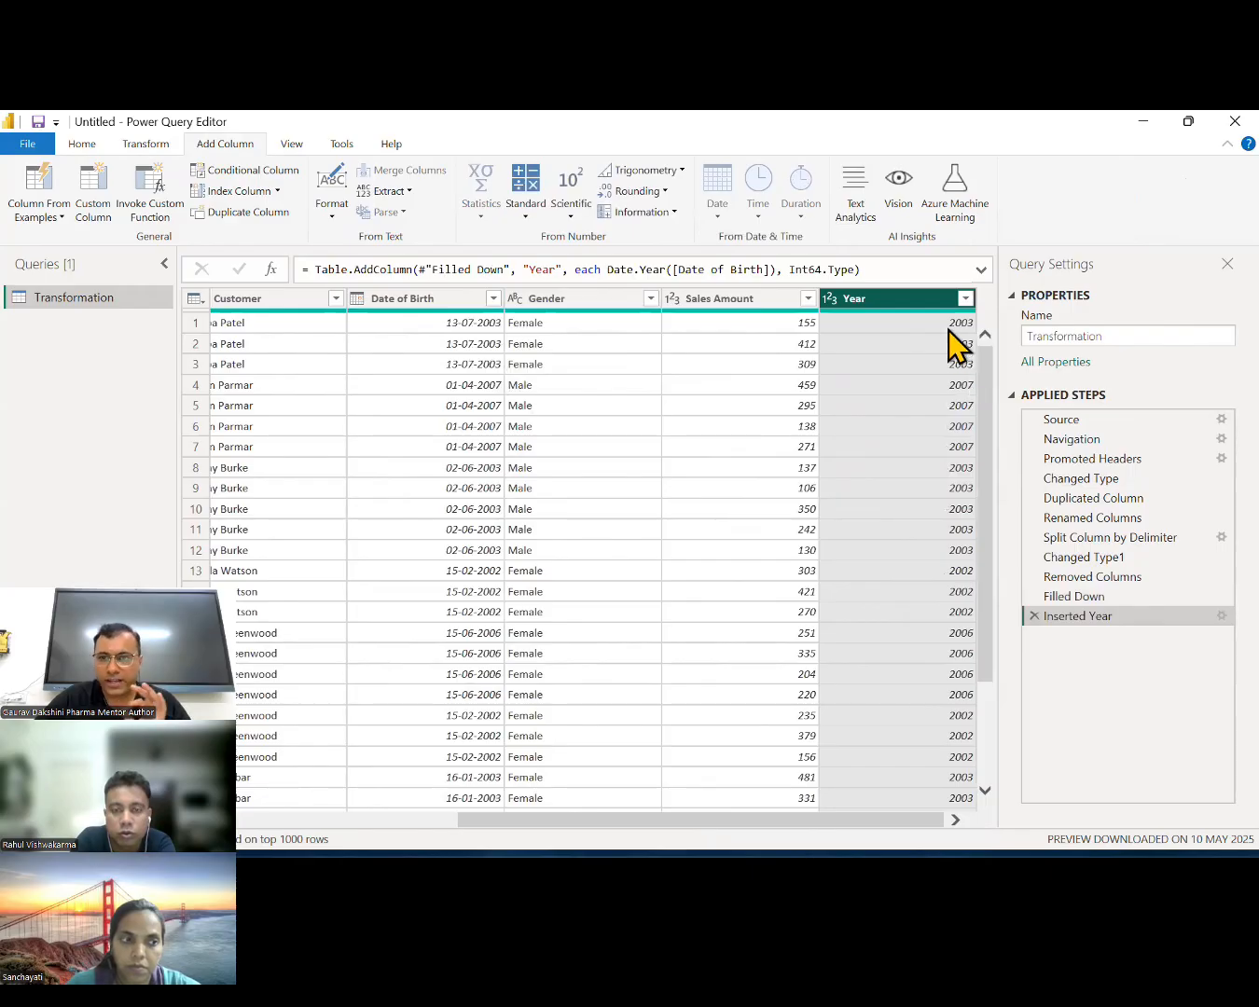
click(1034, 615)
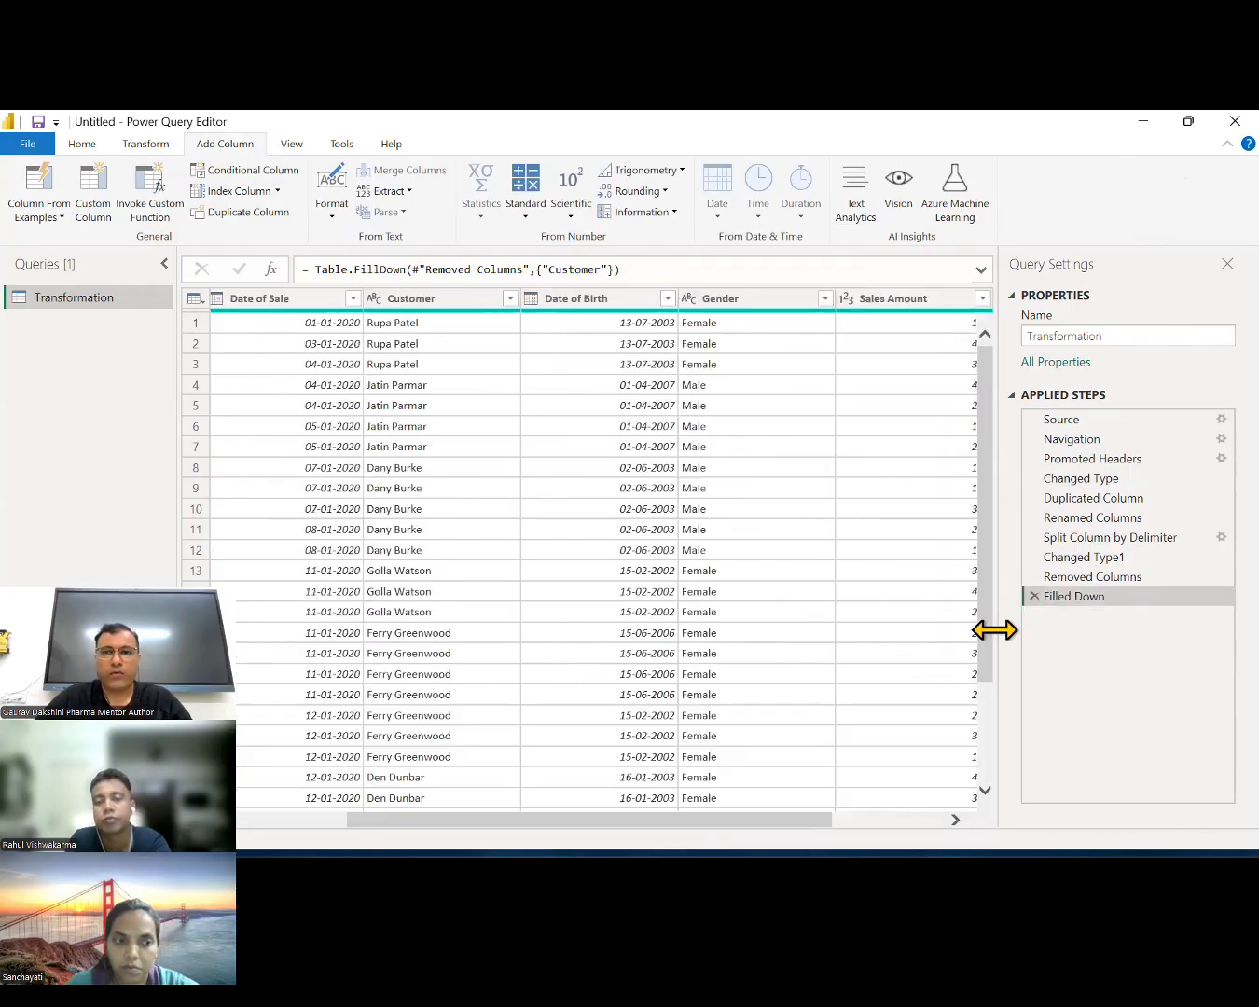
Try adding a Date Only column based on Date of Birth, and delete the Inserted Date step
click(620, 299)
click(725, 191)
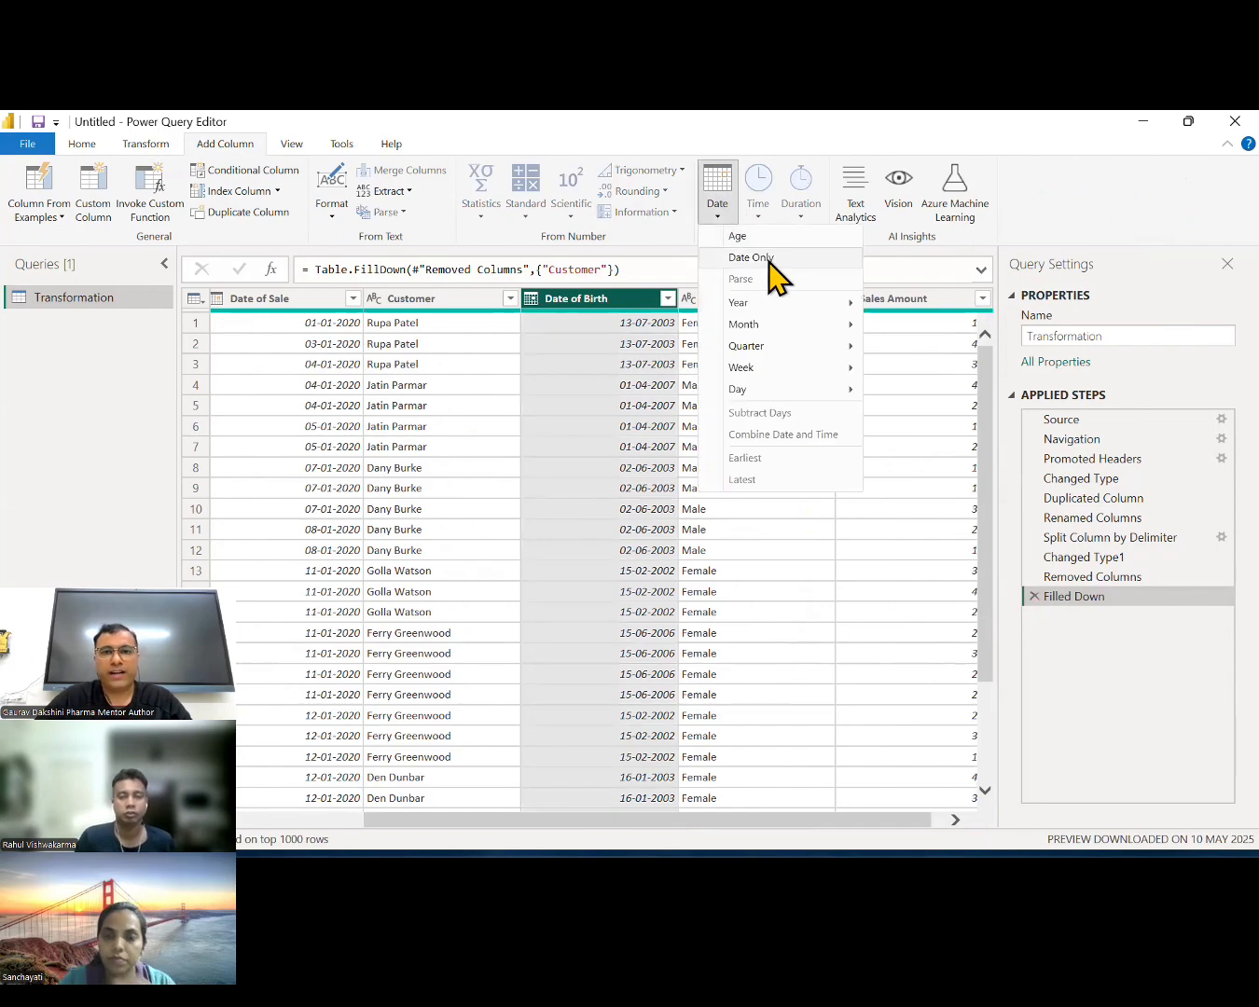
click(773, 260)
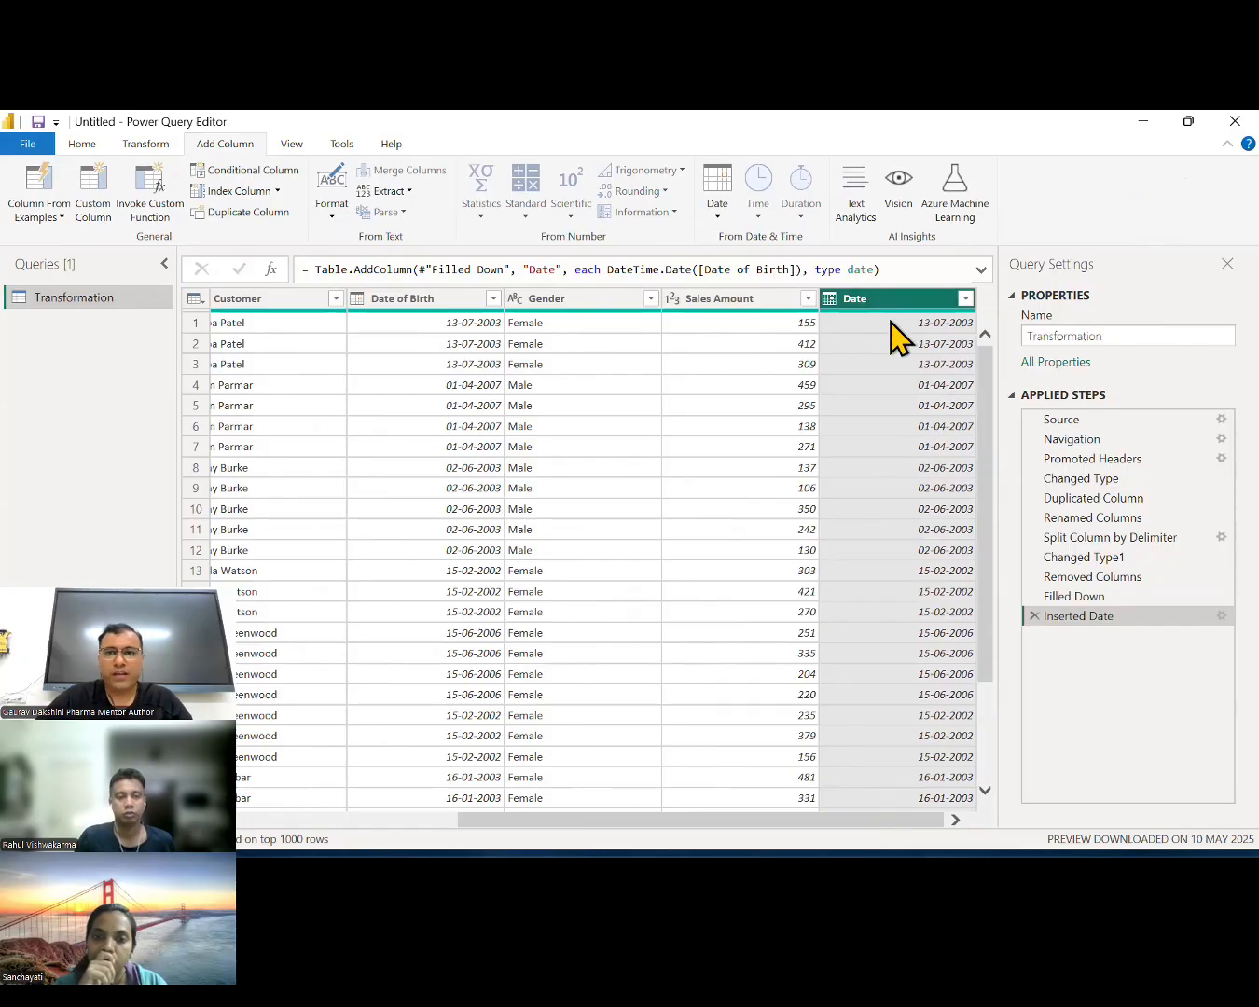
click(1034, 616)
Try adding a column with the month number from Date of Birth, and delete the Inserted Month step
click(587, 298)
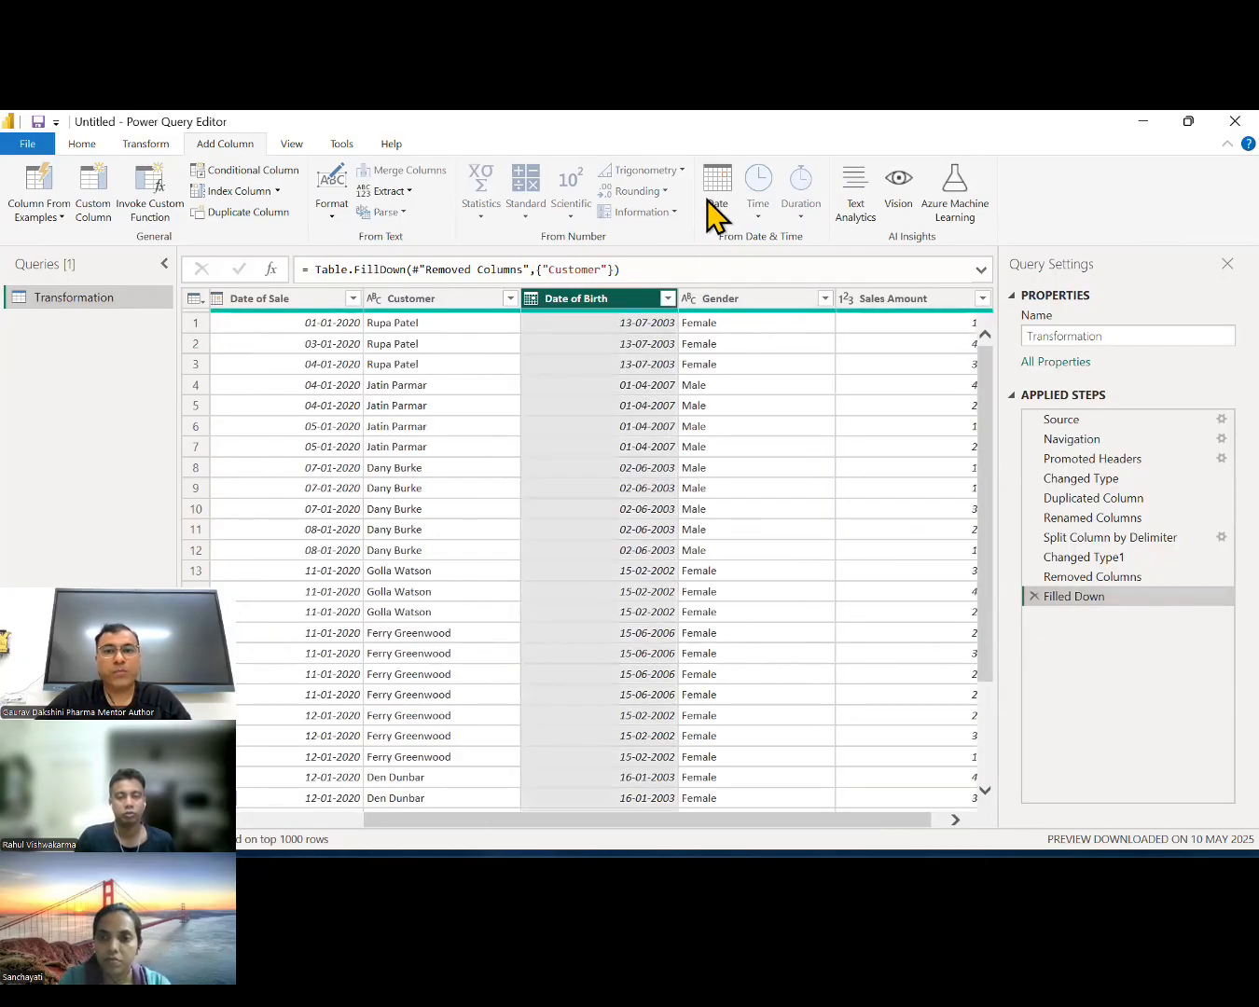
click(714, 206)
mouse_move(834, 326)
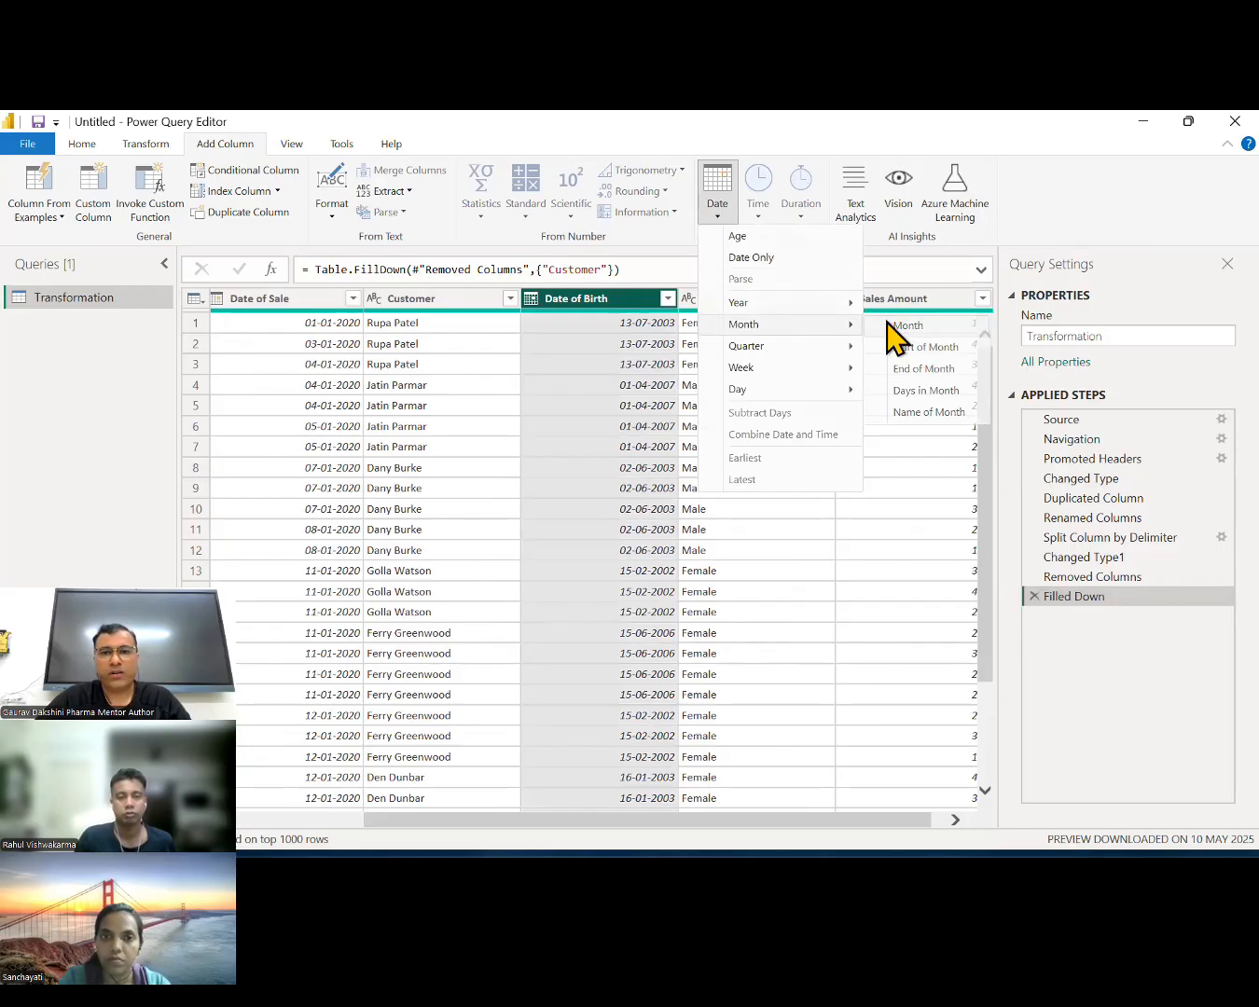
click(890, 324)
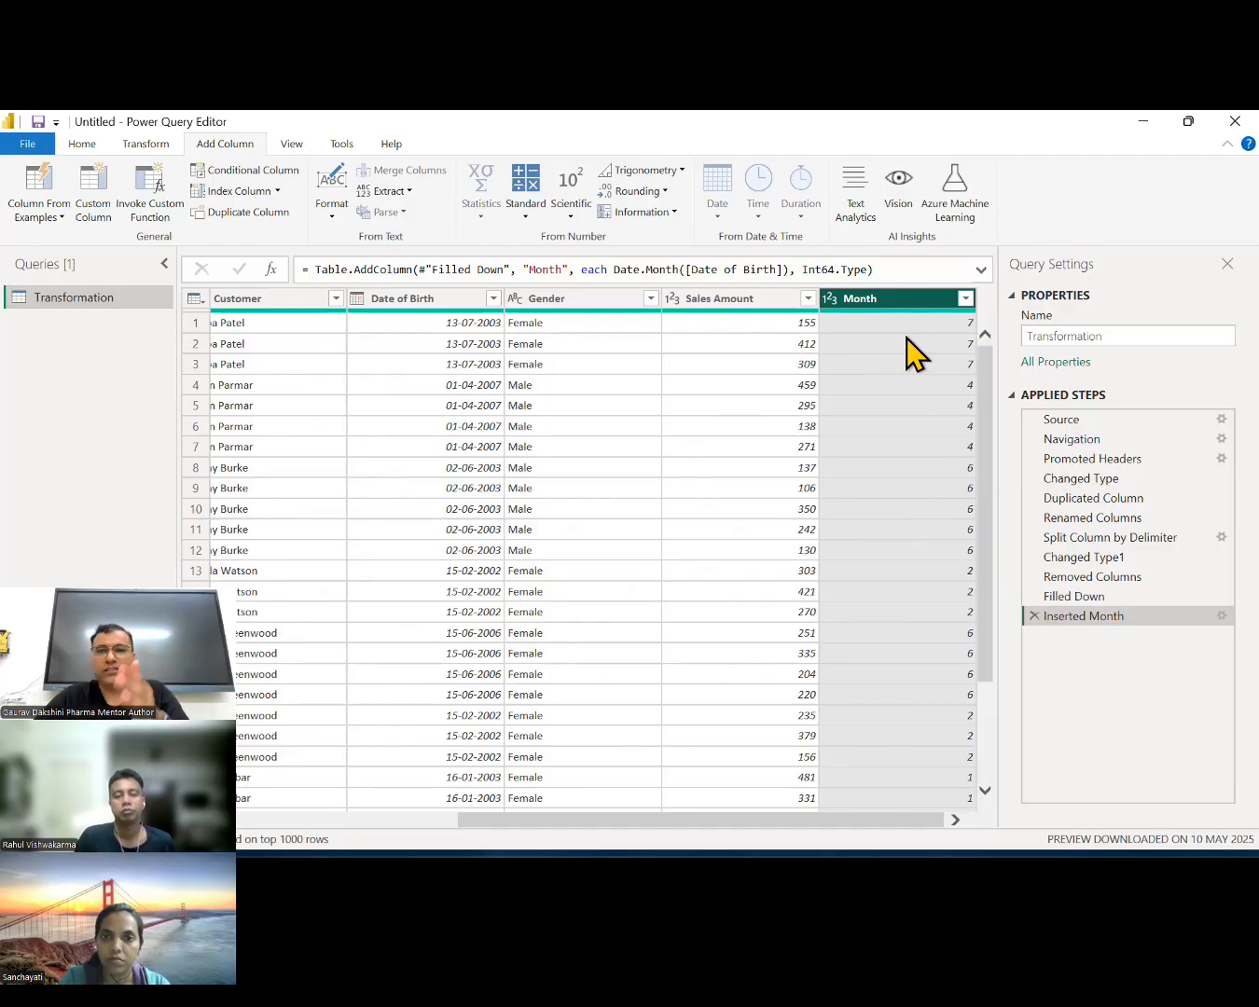
click(1033, 616)
Try adding a Day of Week column based on Date of Birth, check its values, and delete the Inserted Day of Week step
click(623, 298)
click(715, 208)
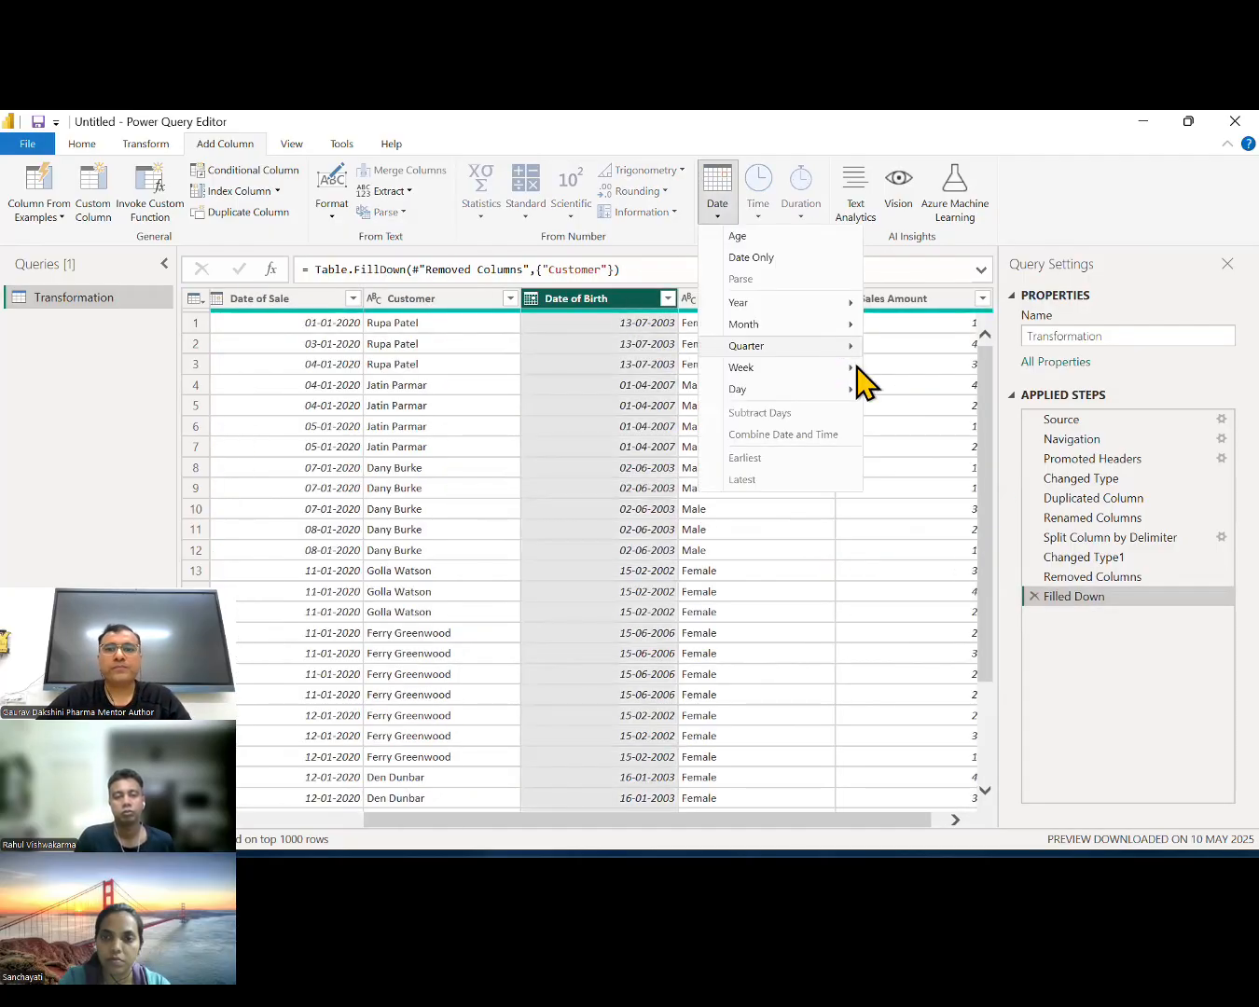
mouse_move(819, 394)
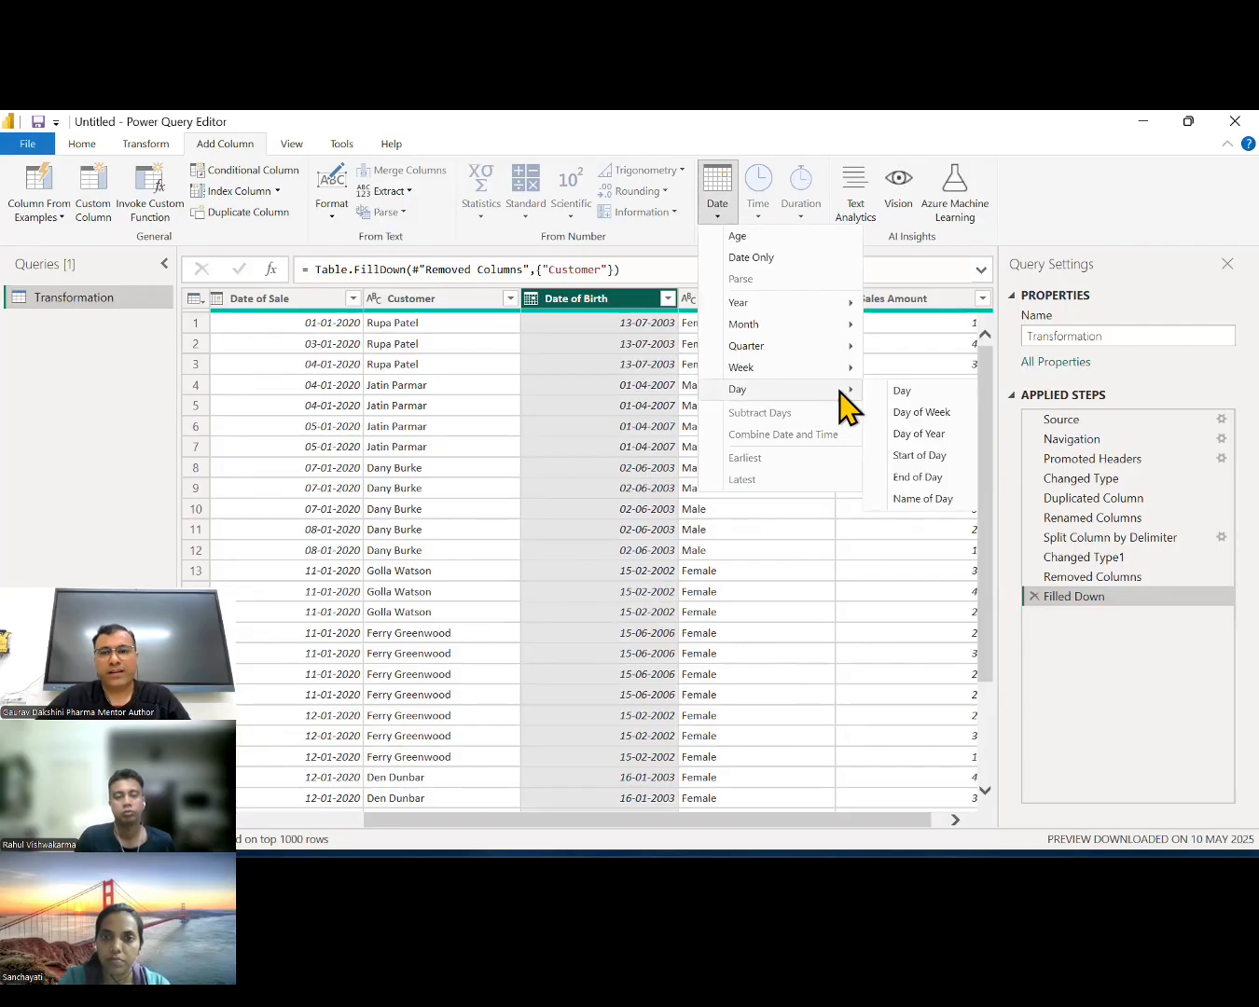
click(921, 410)
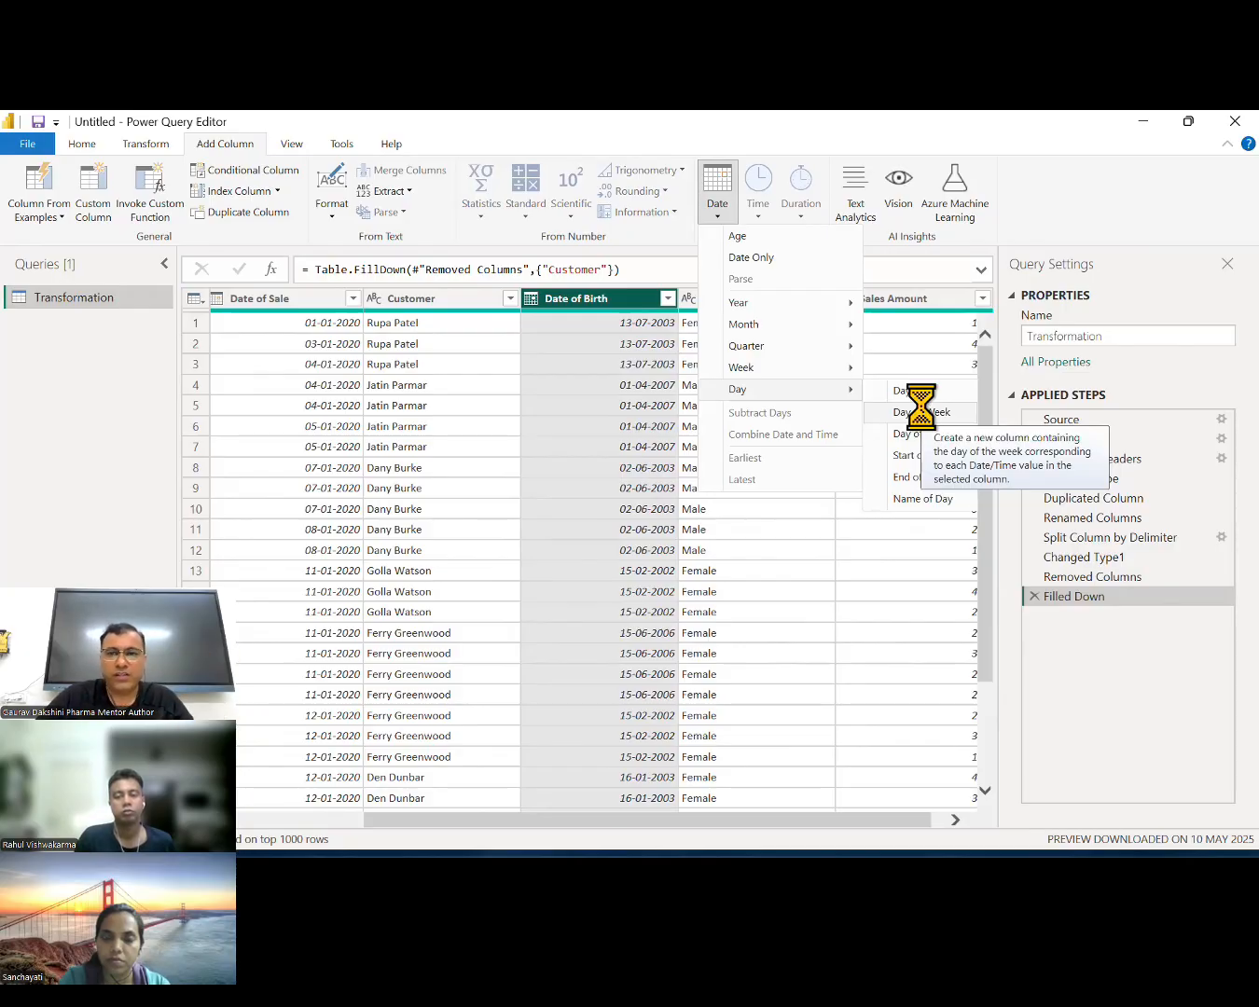
click(951, 322)
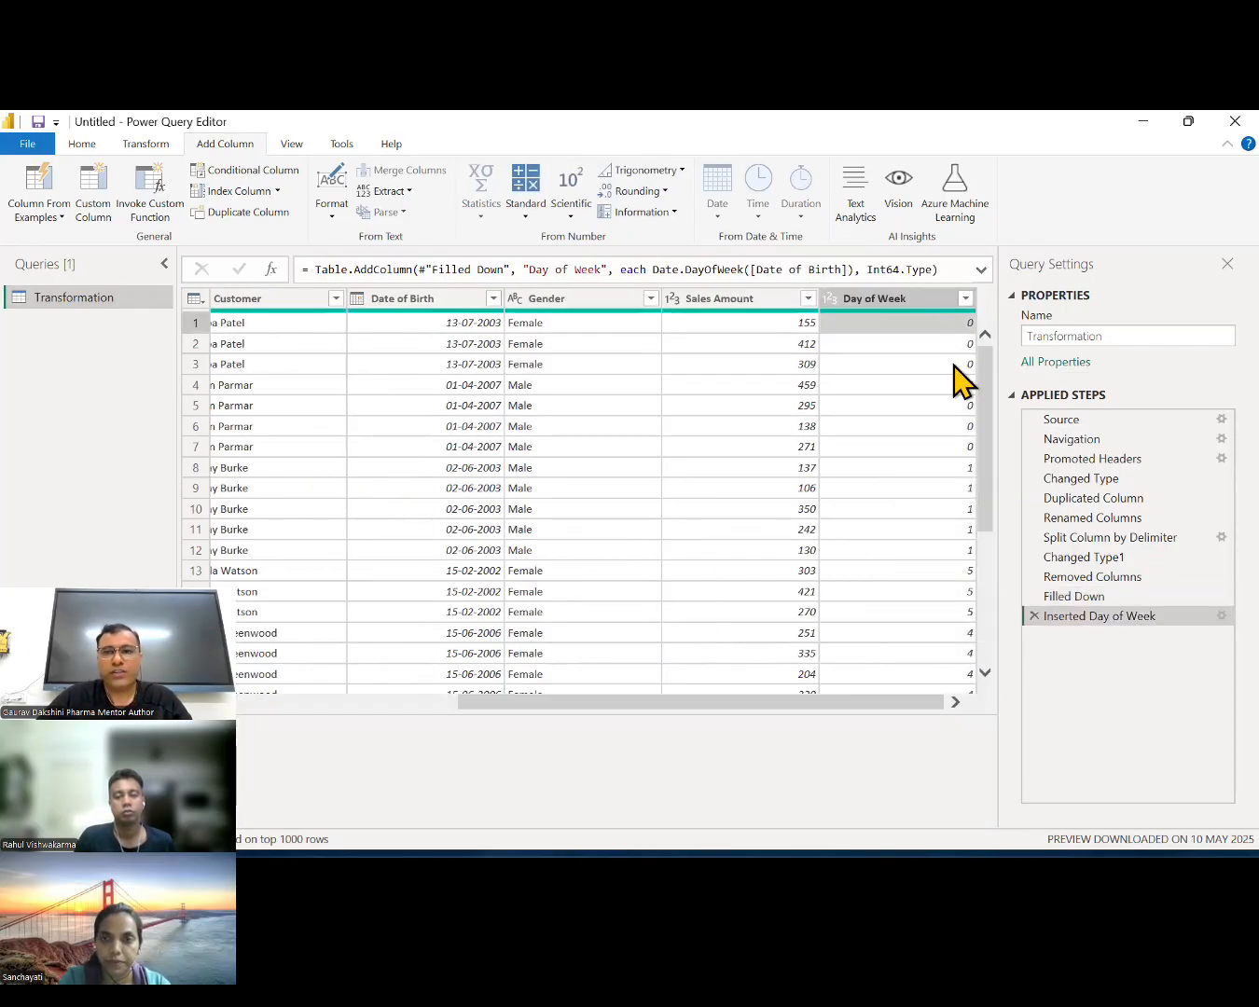
click(965, 512)
click(948, 591)
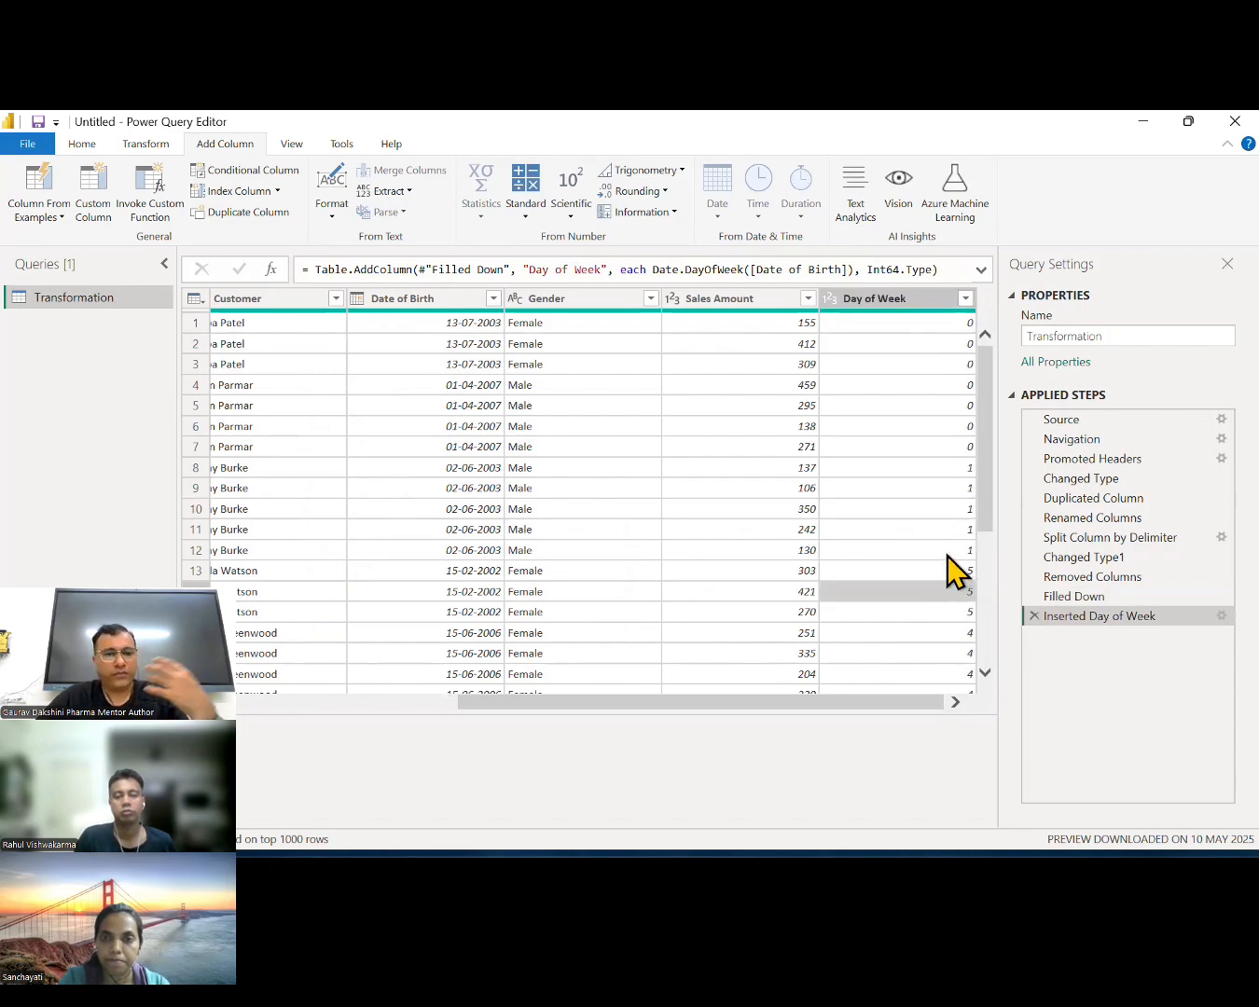
scroll(956, 563, down, 3)
click(926, 305)
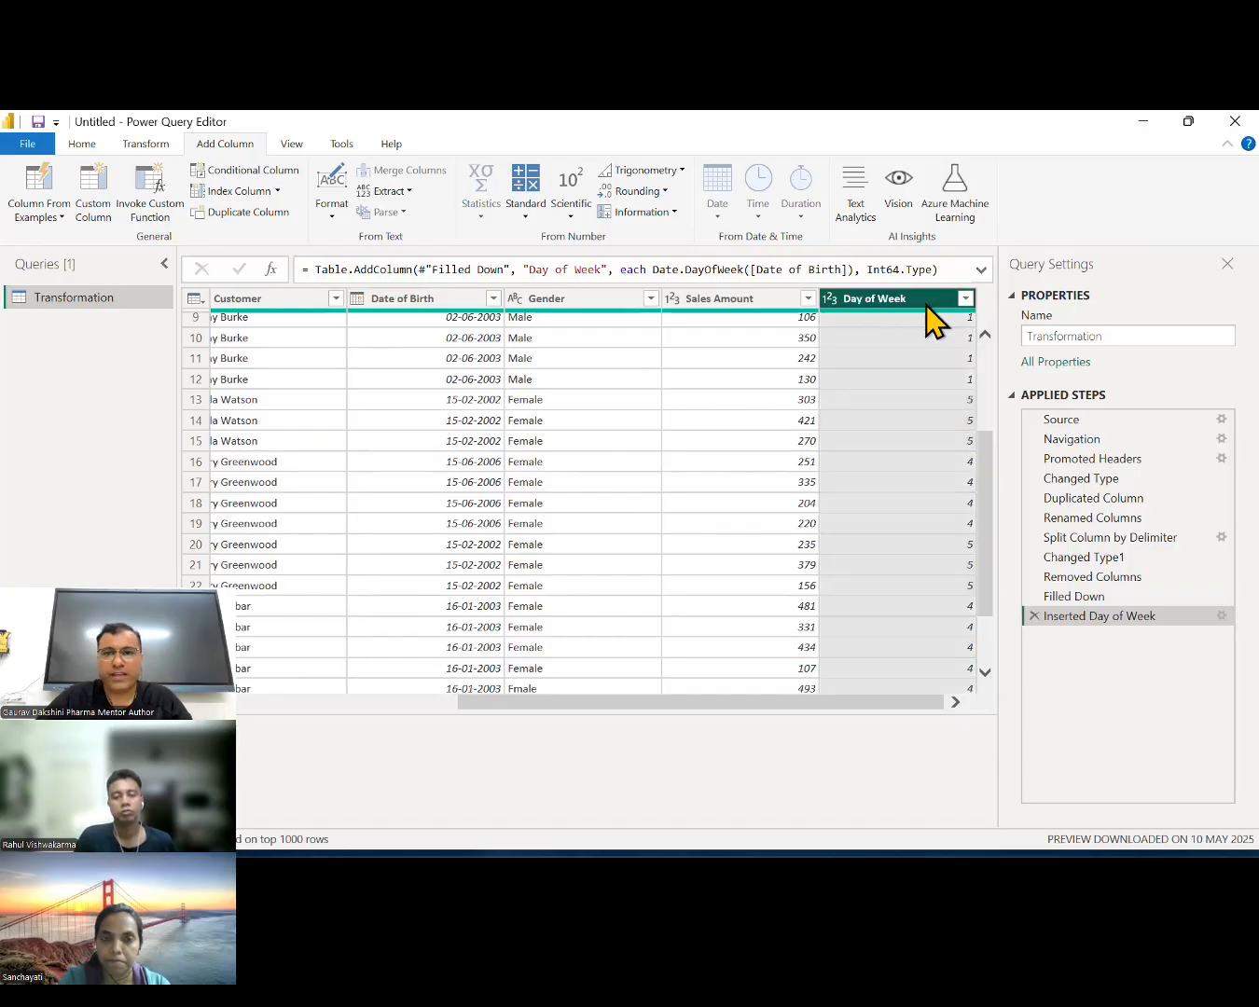
click(1034, 616)
Try adding a Week of Year column based on Date of Birth, compare it with the dates, and delete the inserted column
click(590, 298)
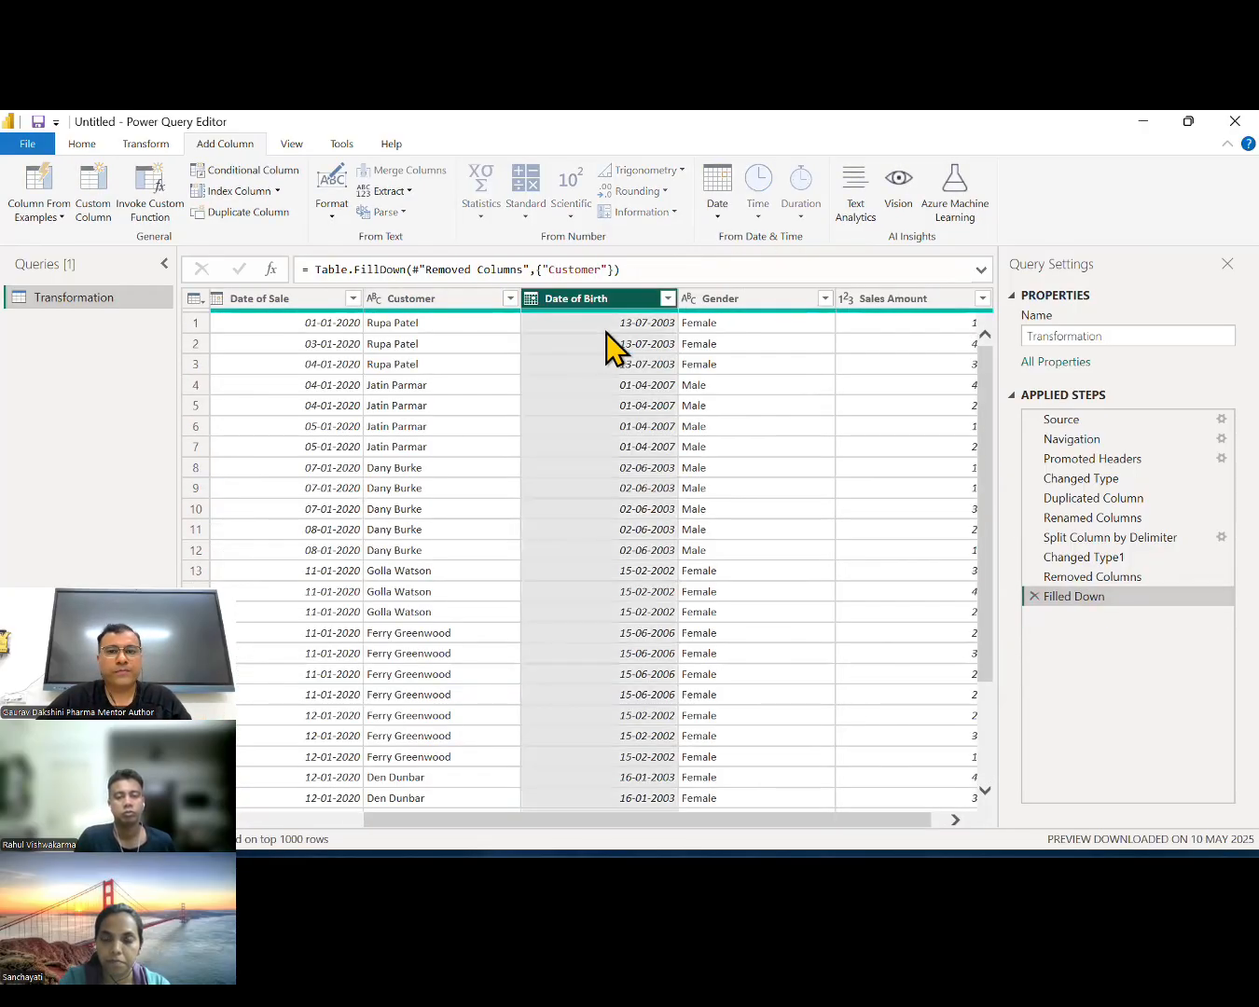
click(709, 198)
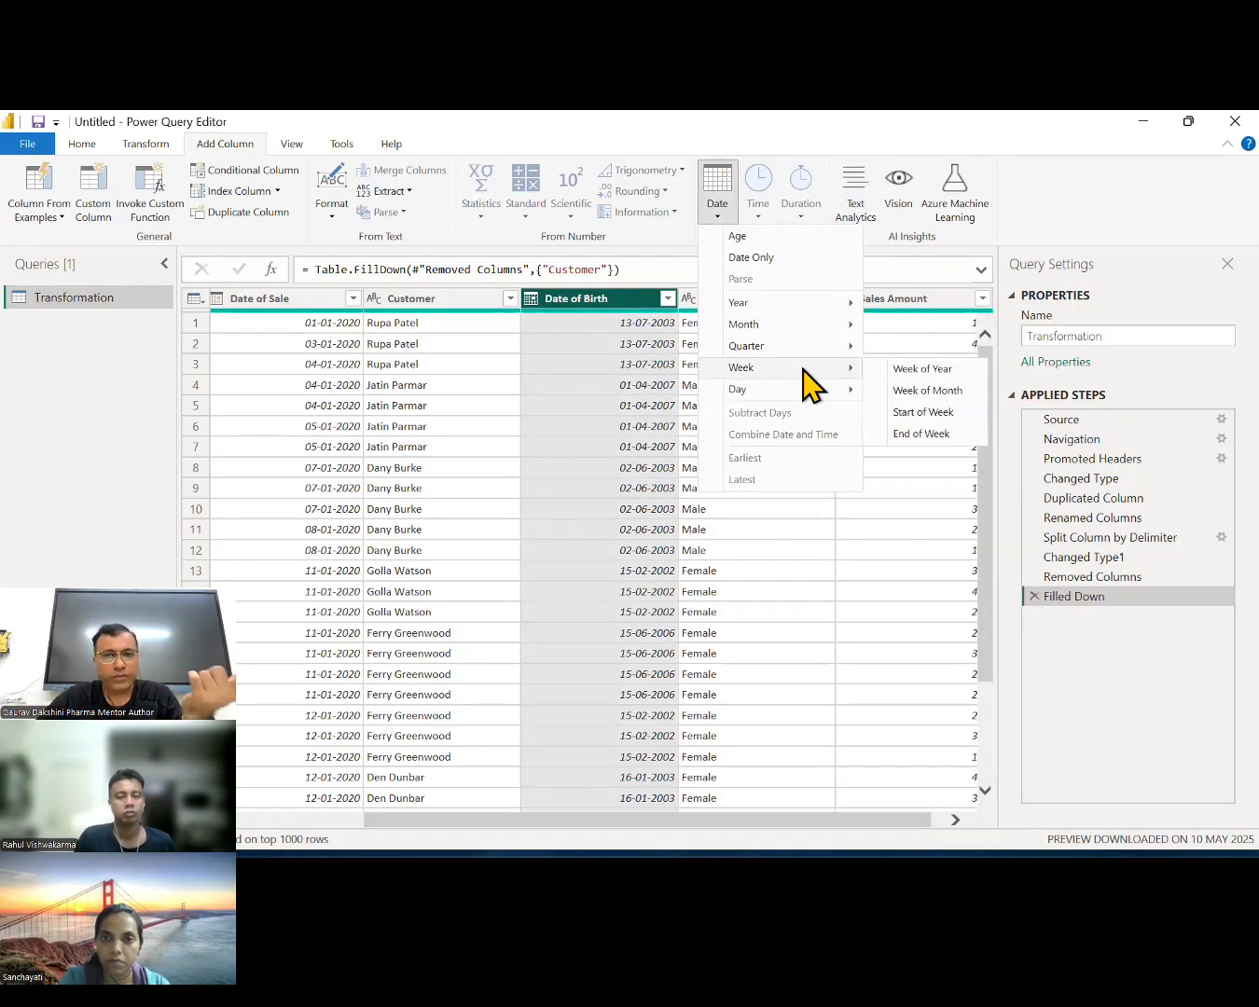
click(908, 368)
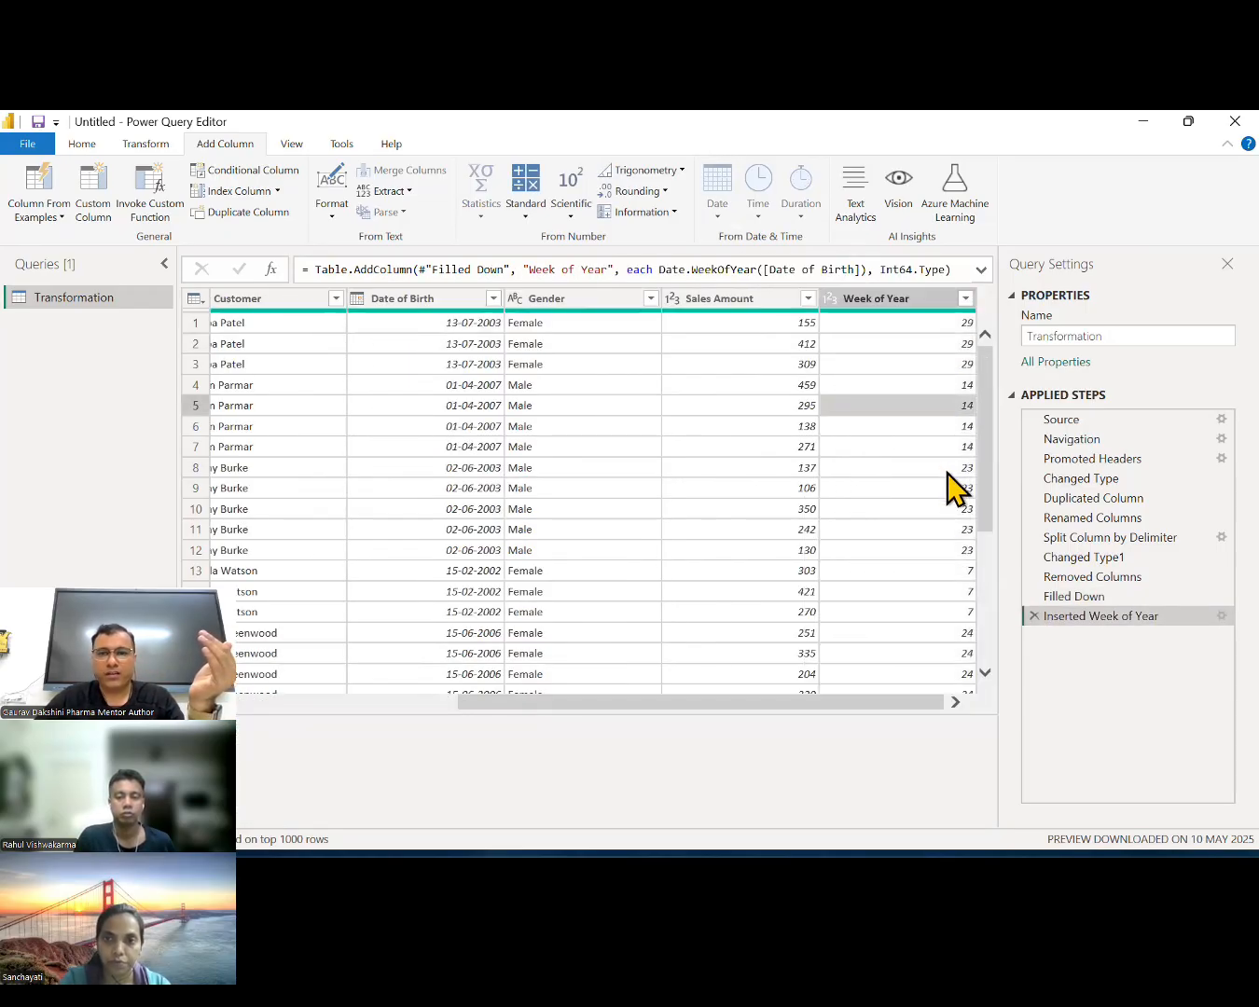
scroll(949, 480, down, 4)
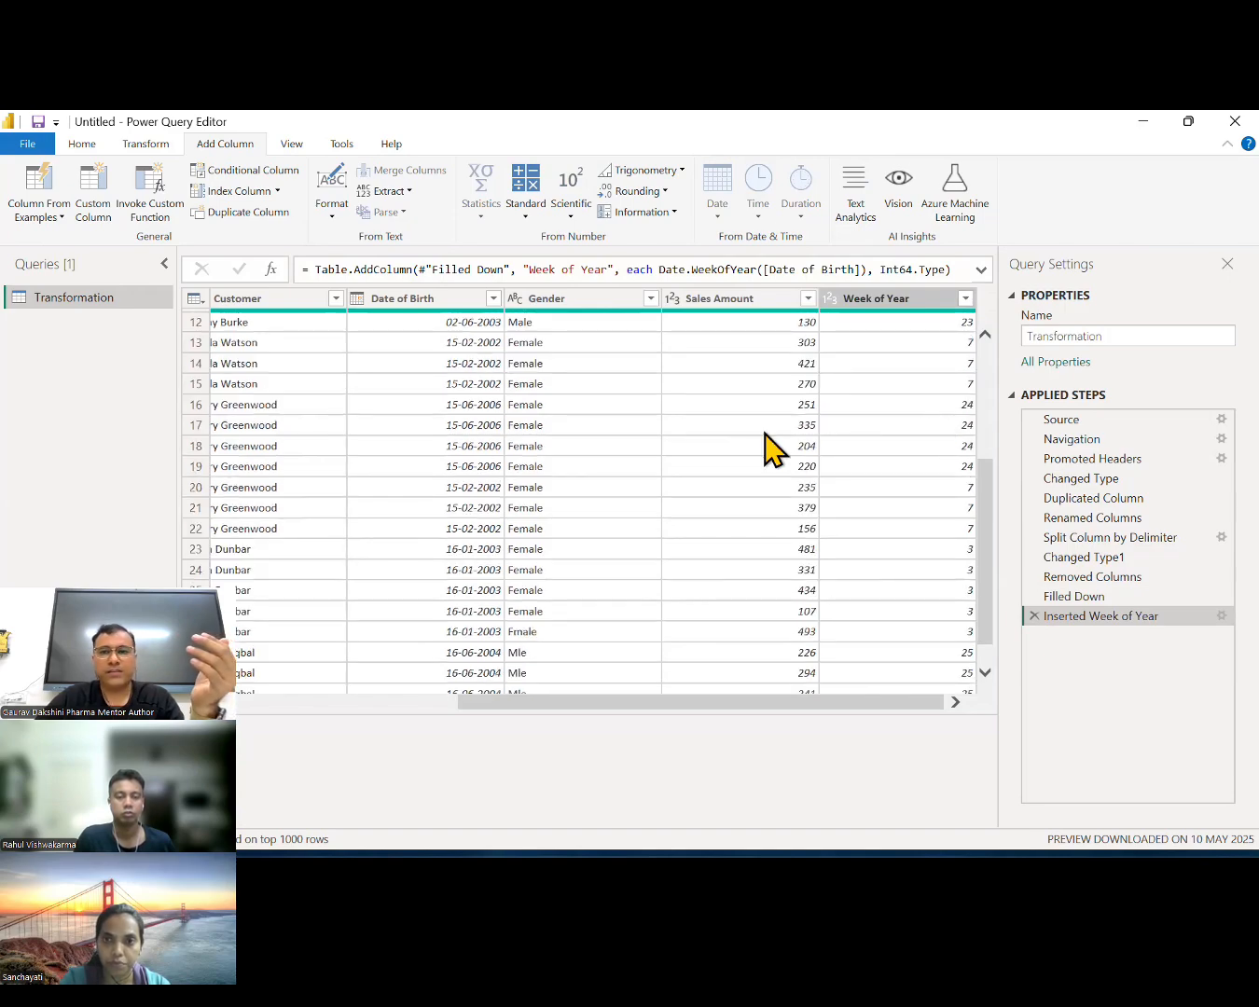
scroll(912, 437, up, 1)
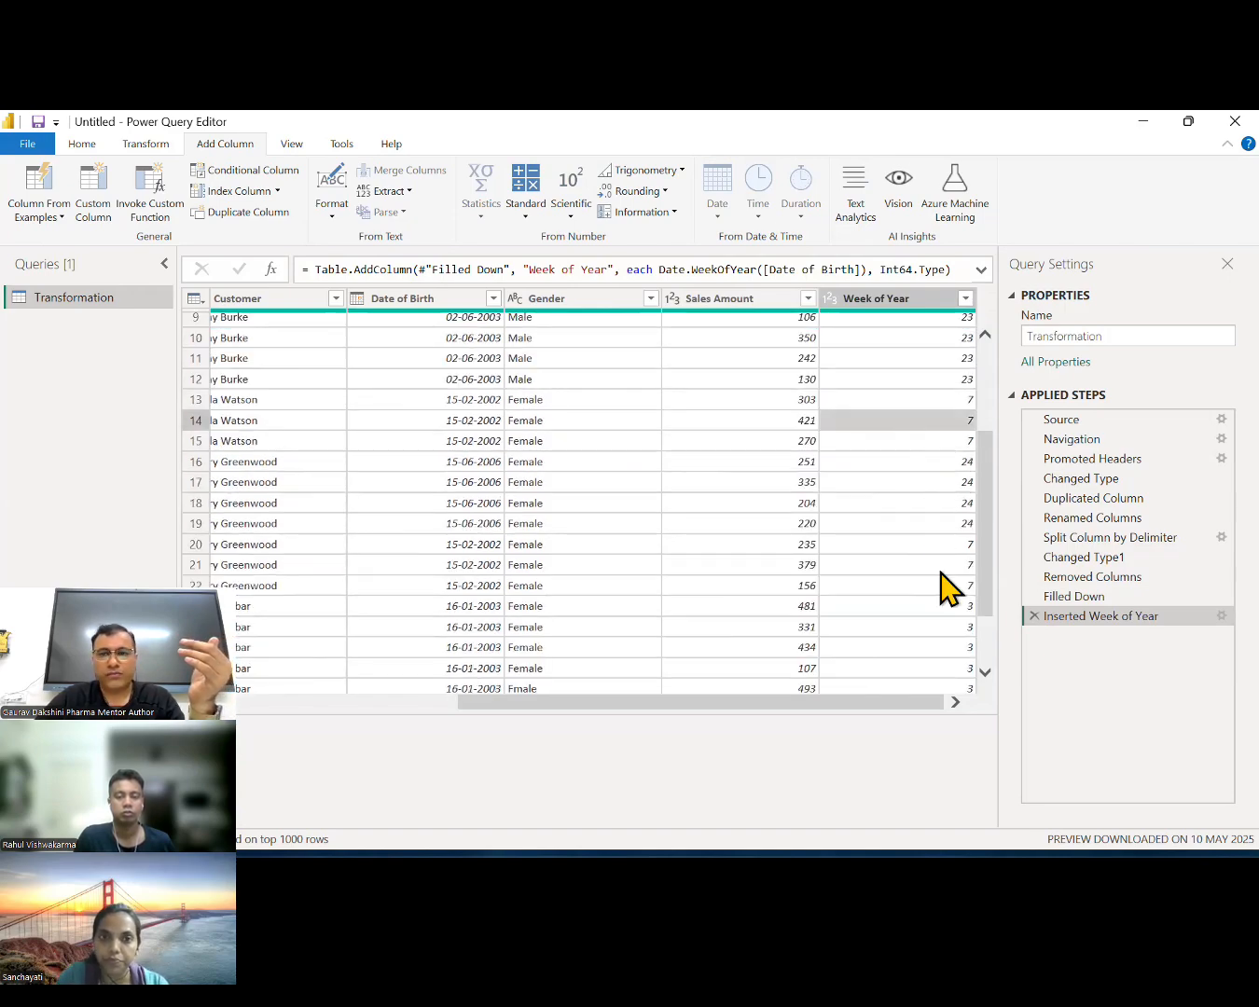
scroll(943, 643, down, 1)
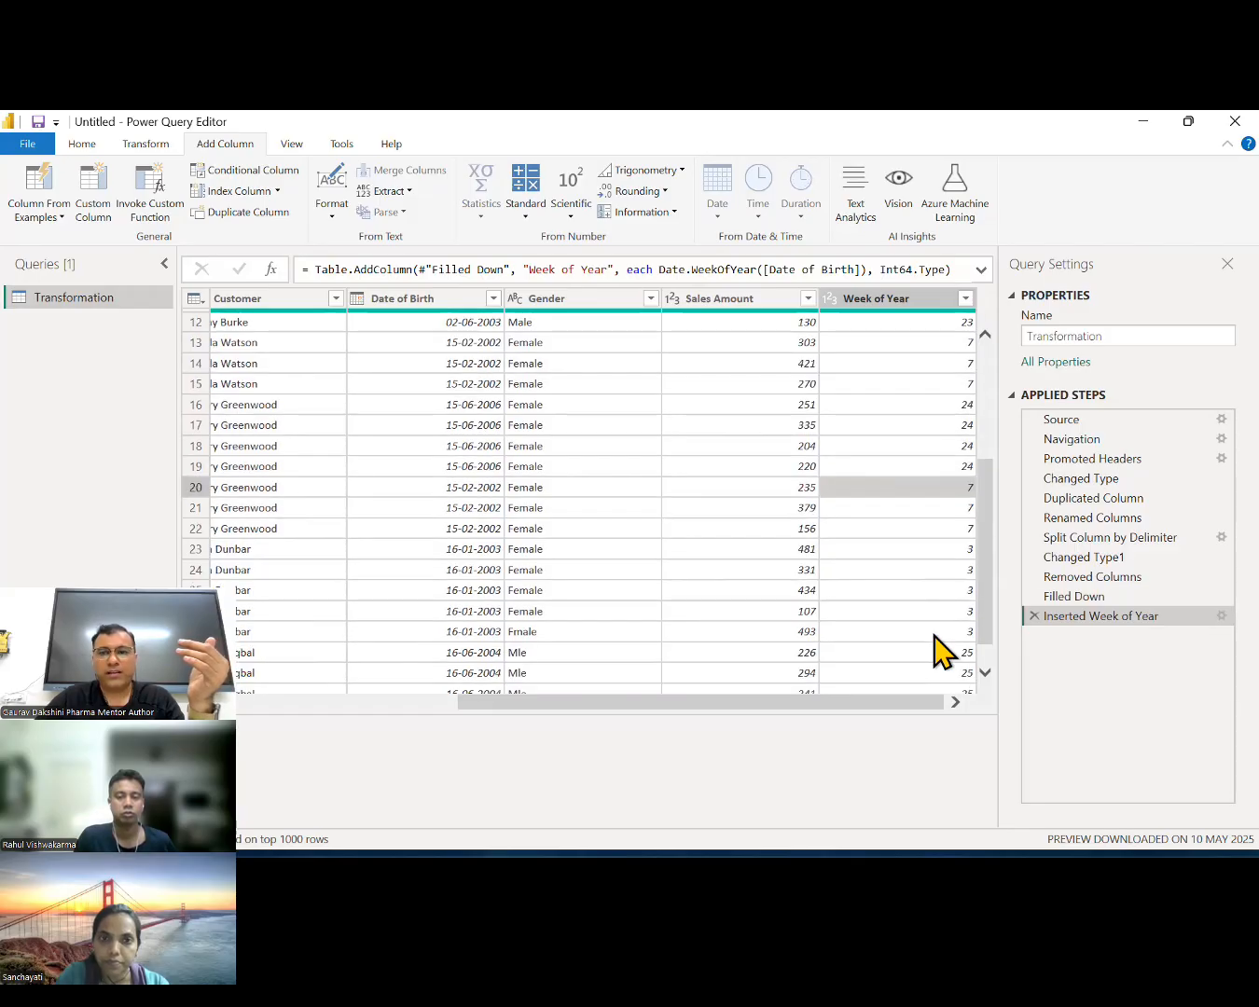
scroll(867, 545, down, 1)
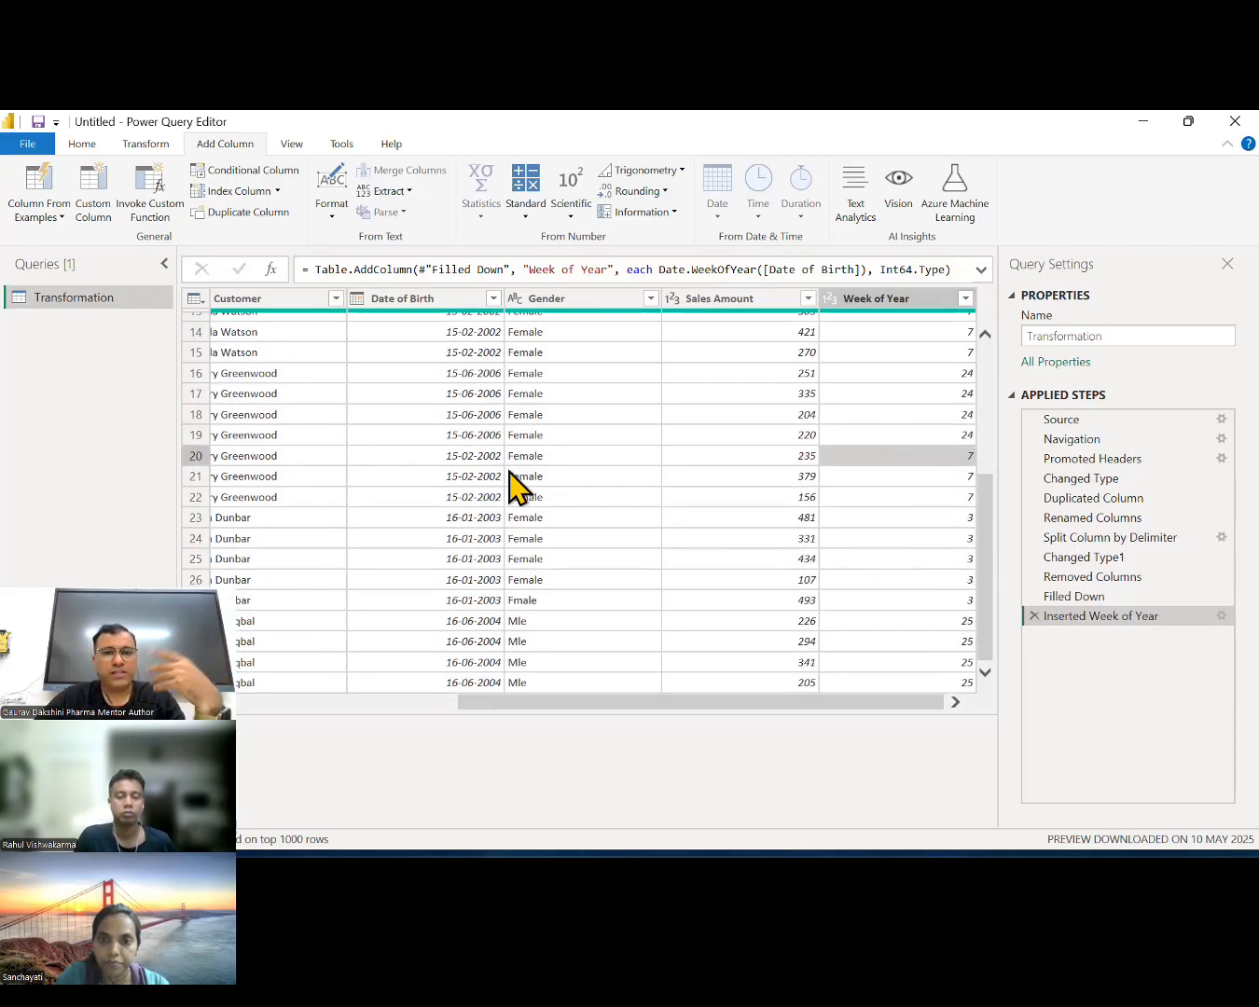
click(464, 458)
click(958, 458)
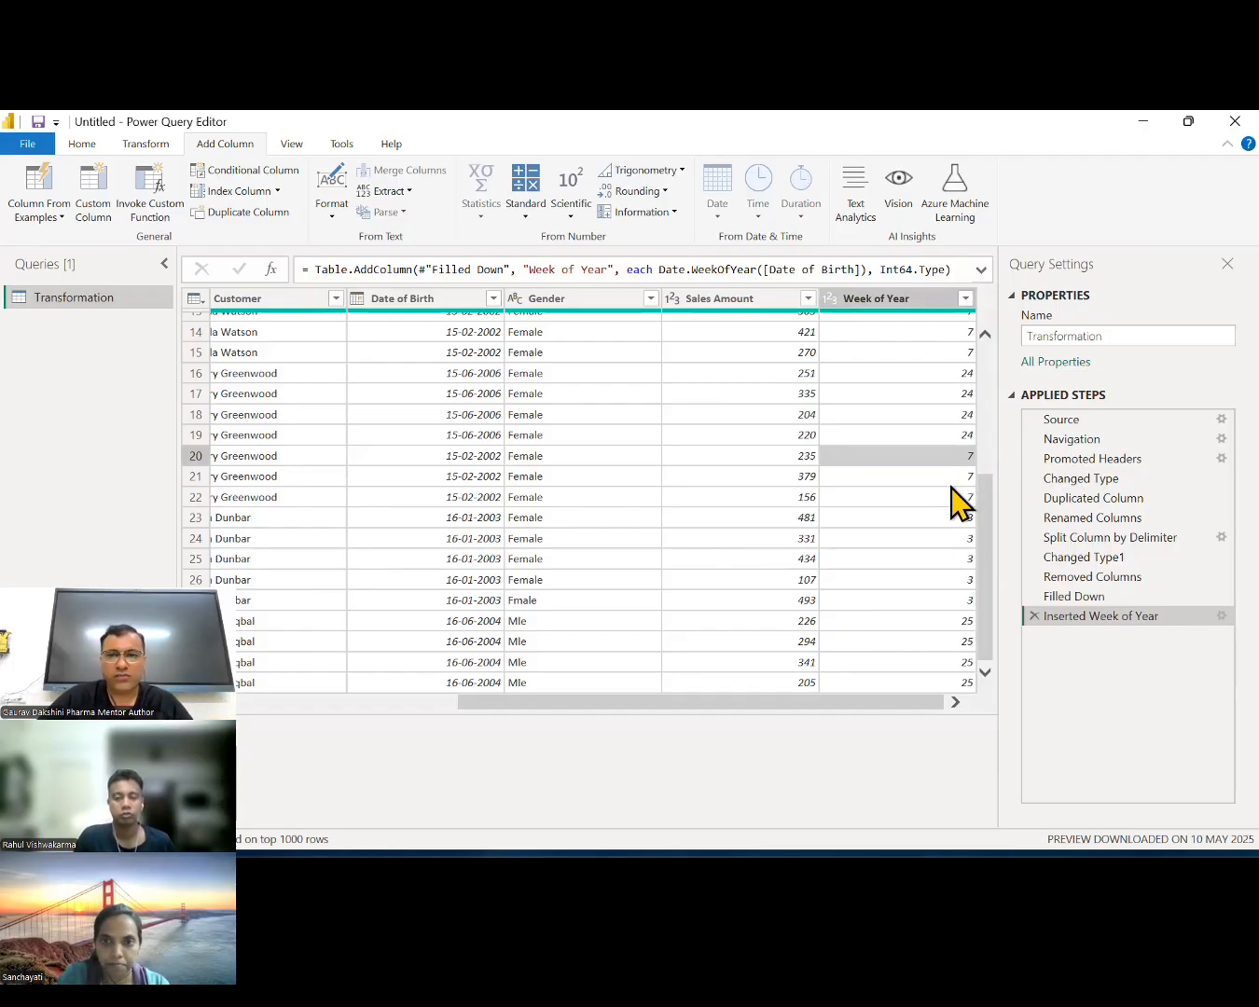
key(Down)
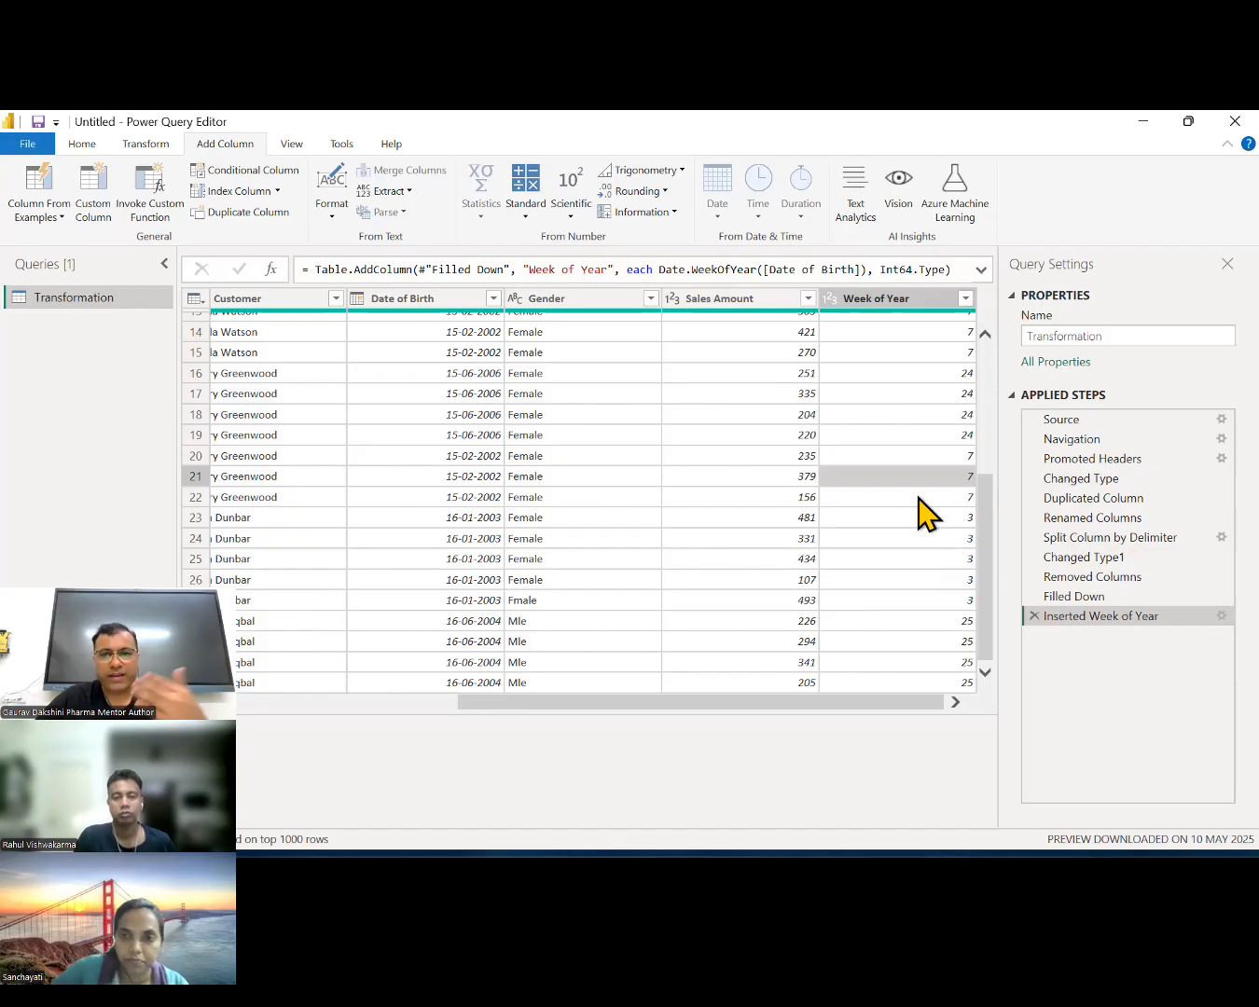
click(904, 300)
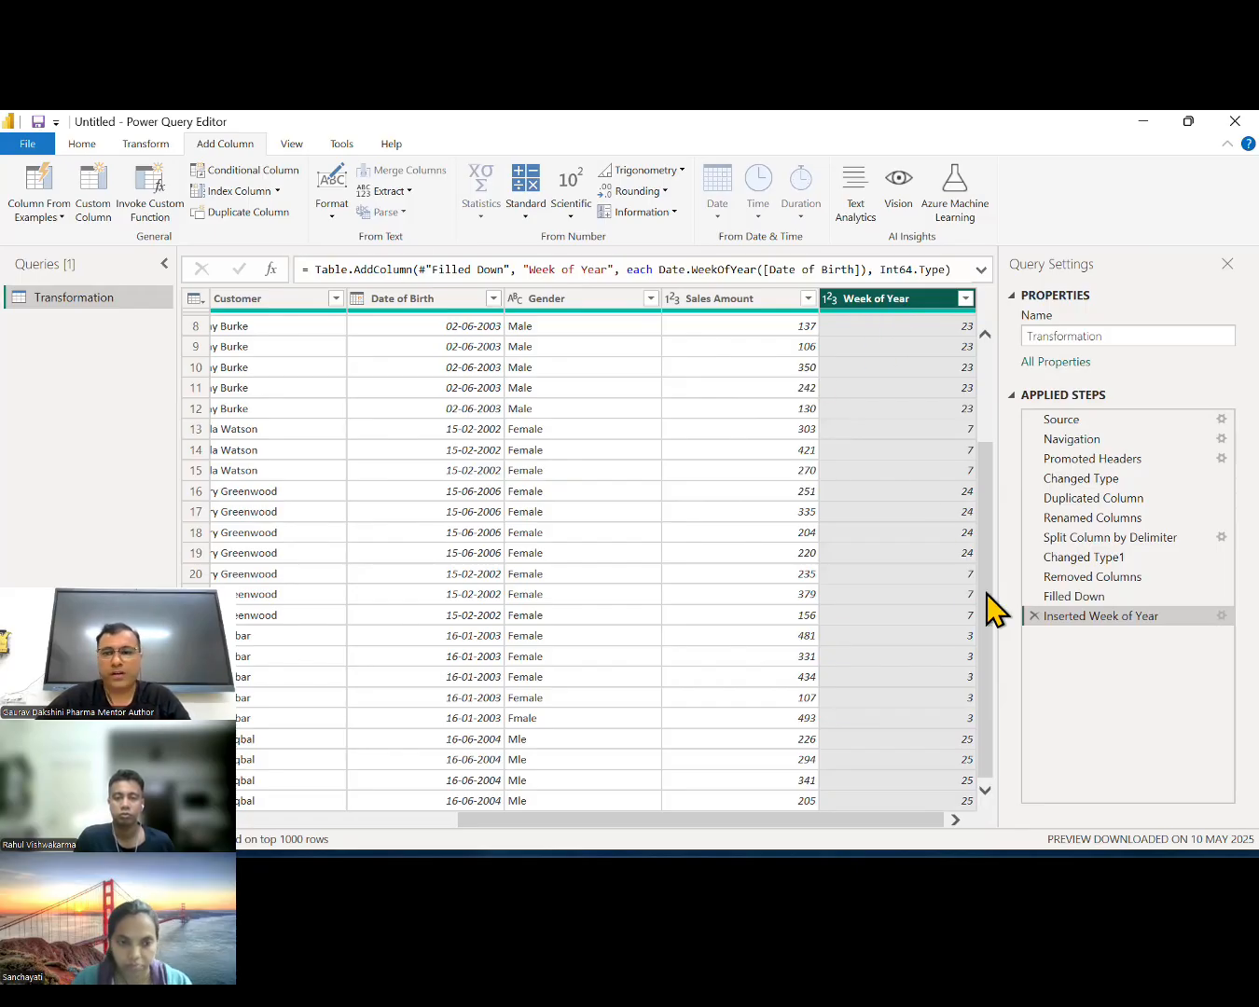
key(Delete)
Try adding a column with the quarter of the year from Date of Birth, and delete the Inserted Quarter step
click(617, 298)
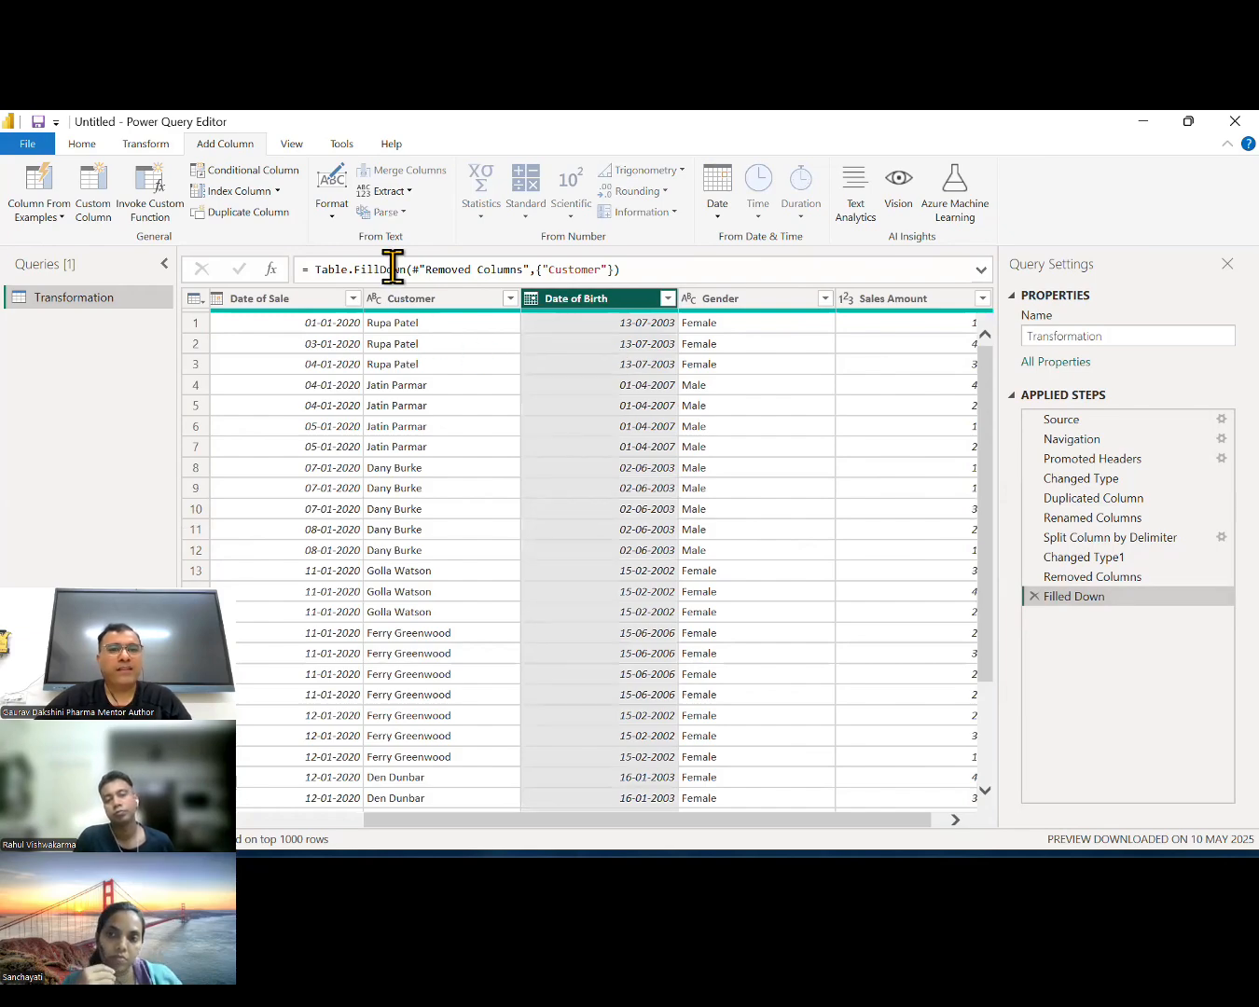
click(722, 209)
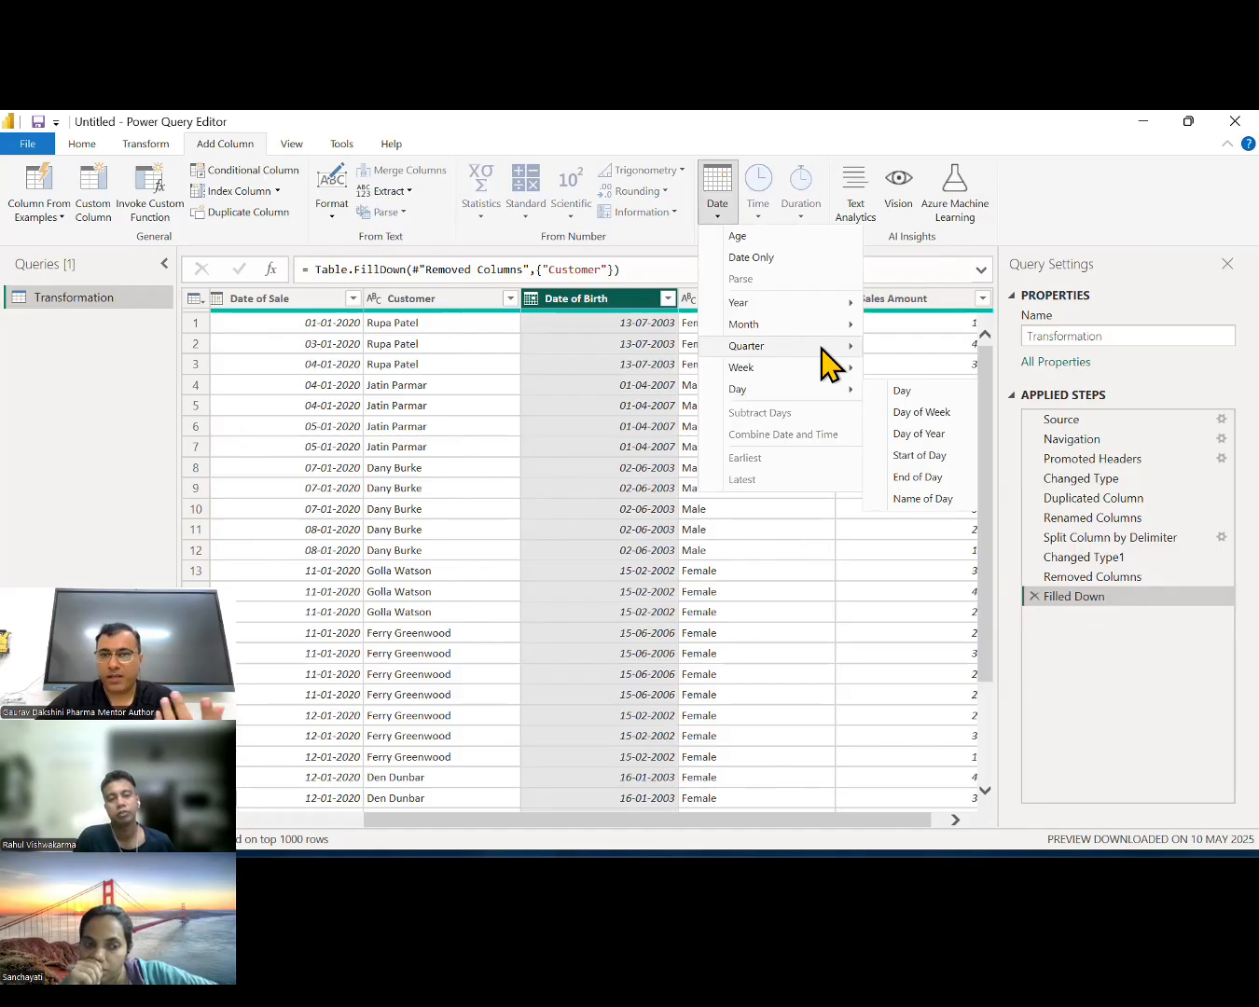
mouse_move(822, 348)
click(897, 350)
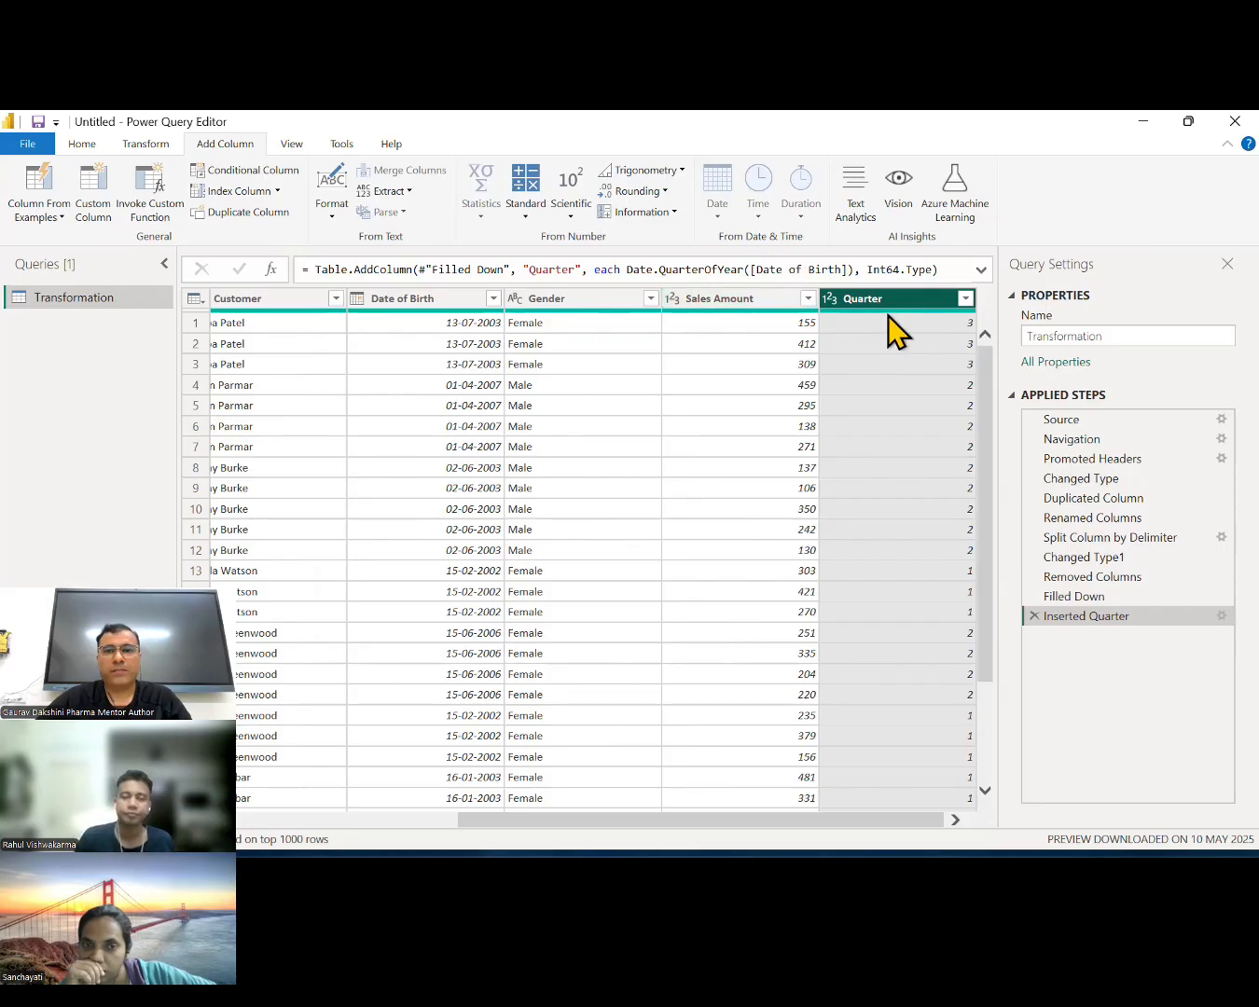
click(1034, 616)
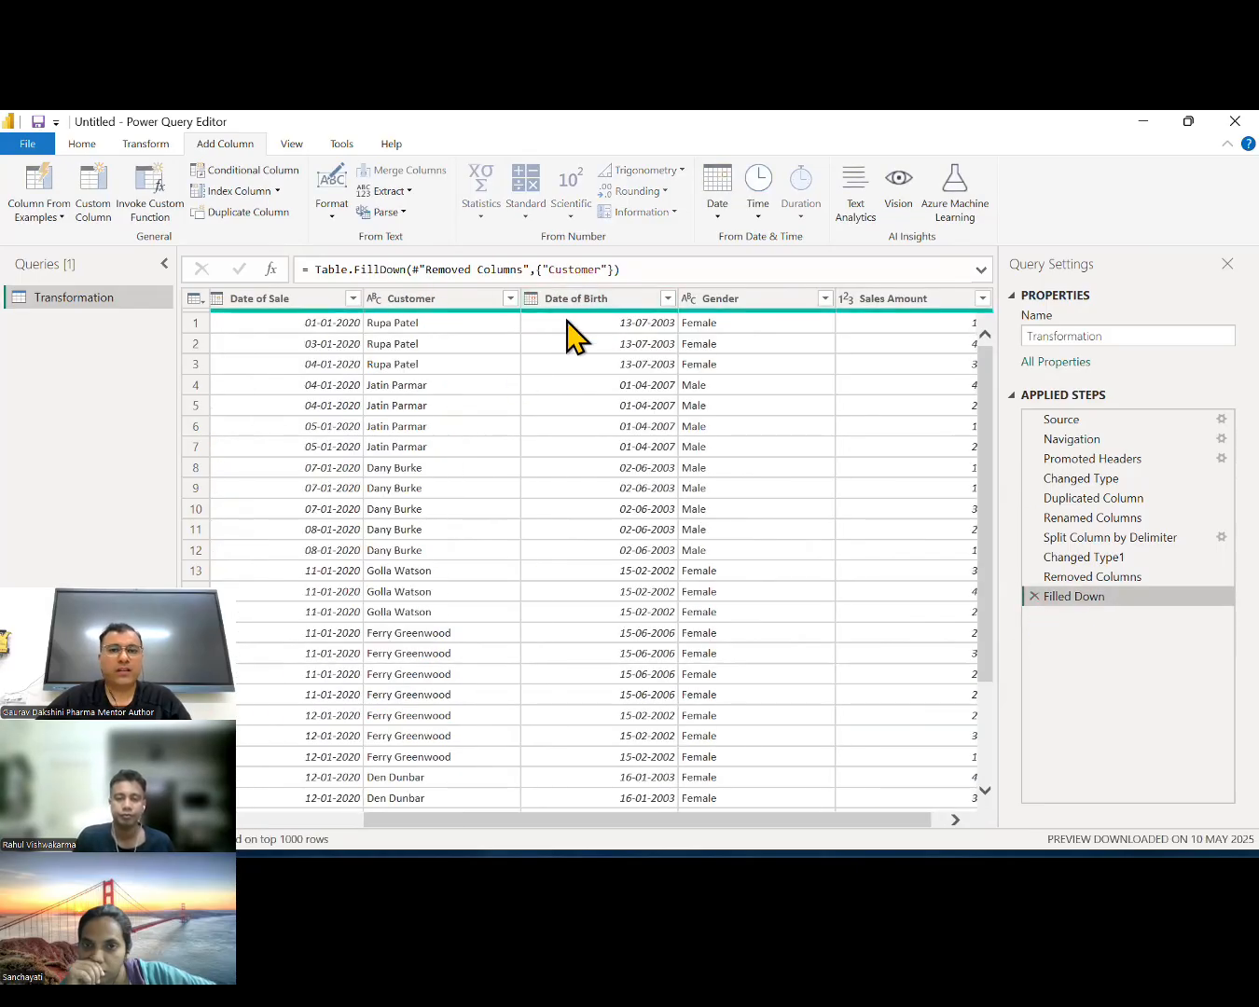
Examine the Gender column's values down to the last rows for misspelled entries
click(585, 300)
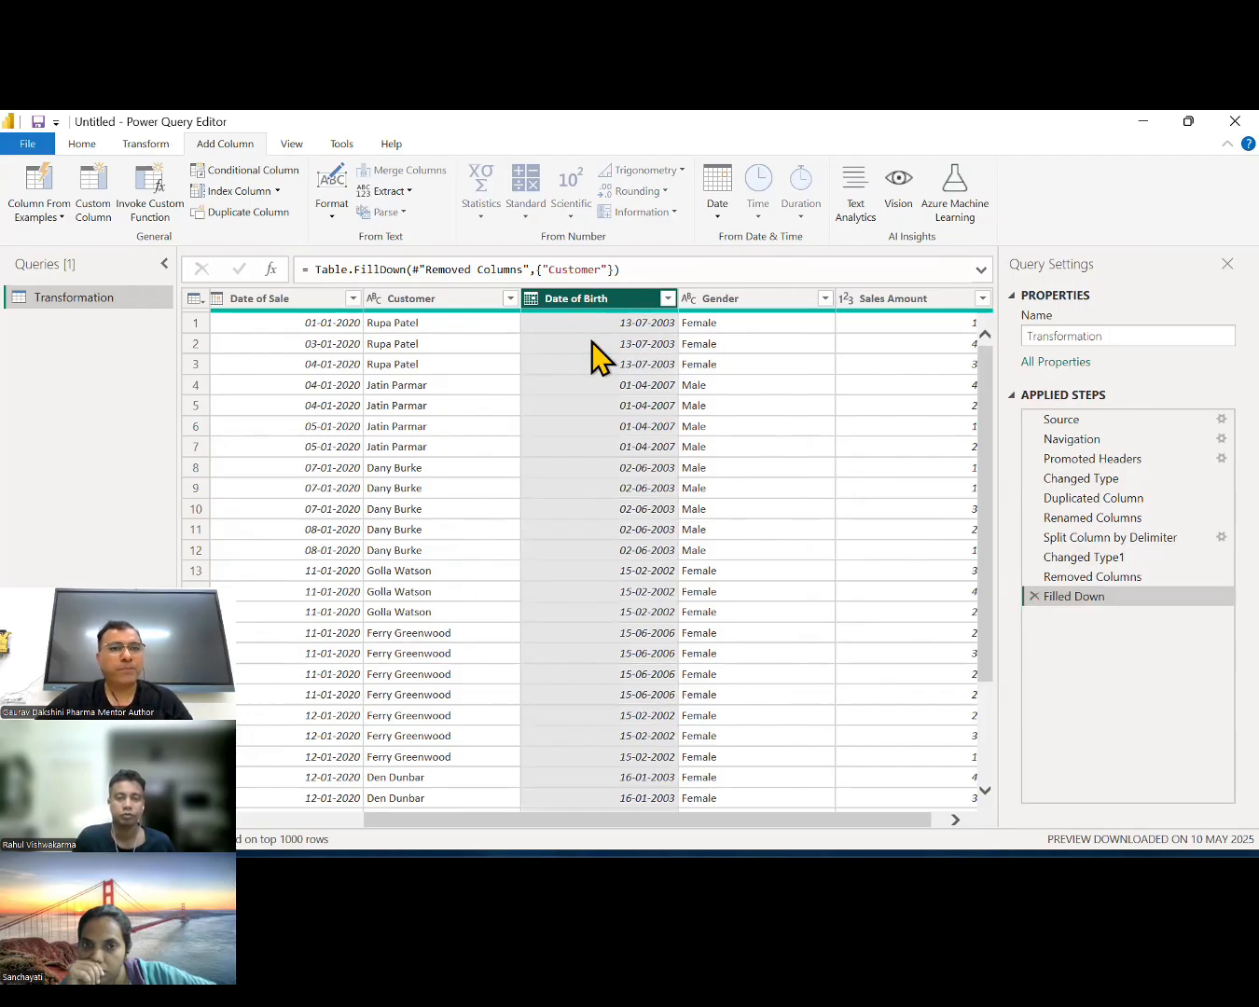
click(644, 466)
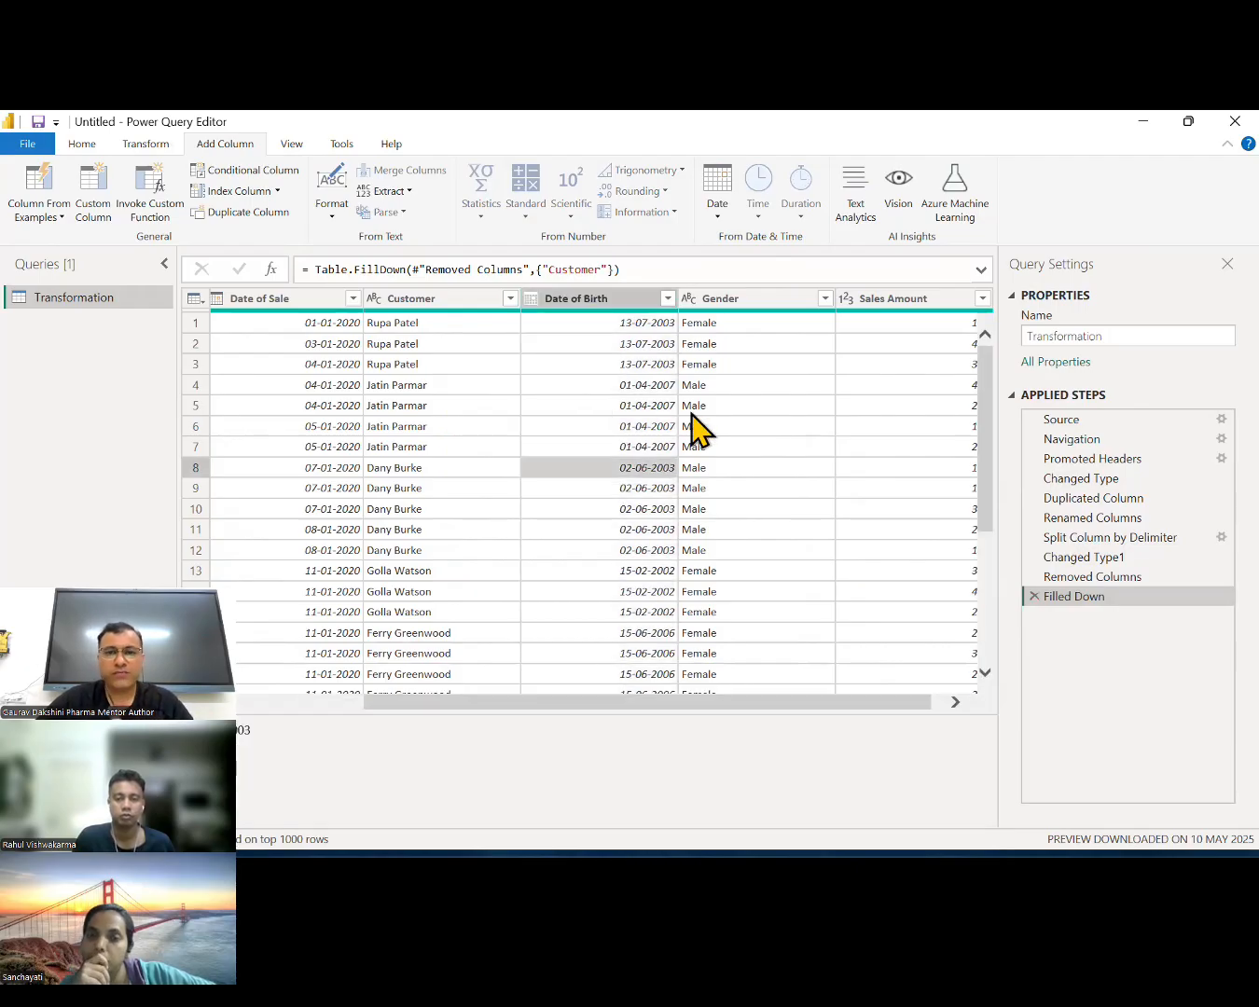
scroll(710, 438, down, 5)
click(707, 603)
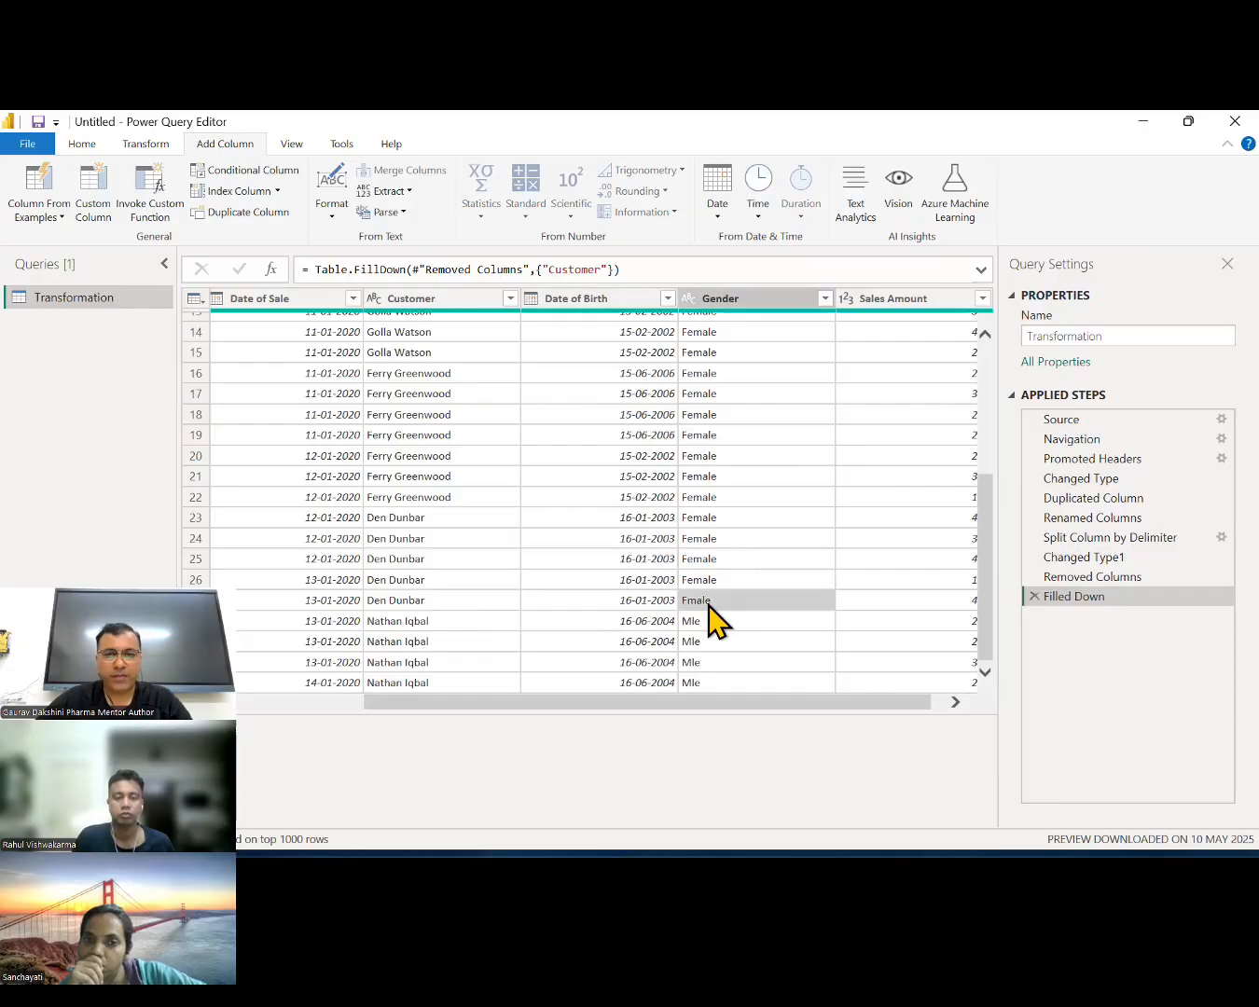
click(713, 639)
click(710, 620)
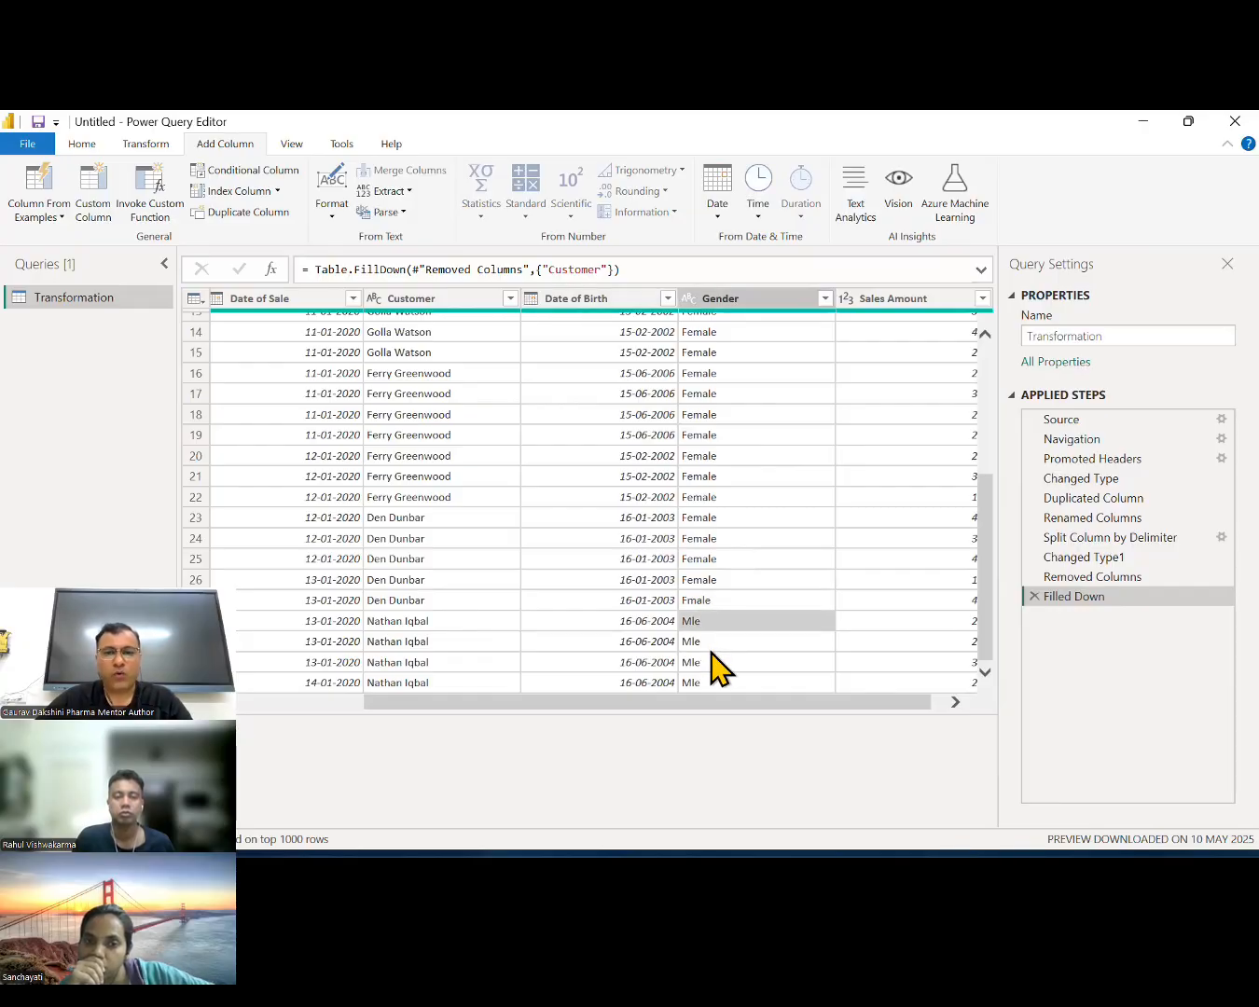
click(714, 635)
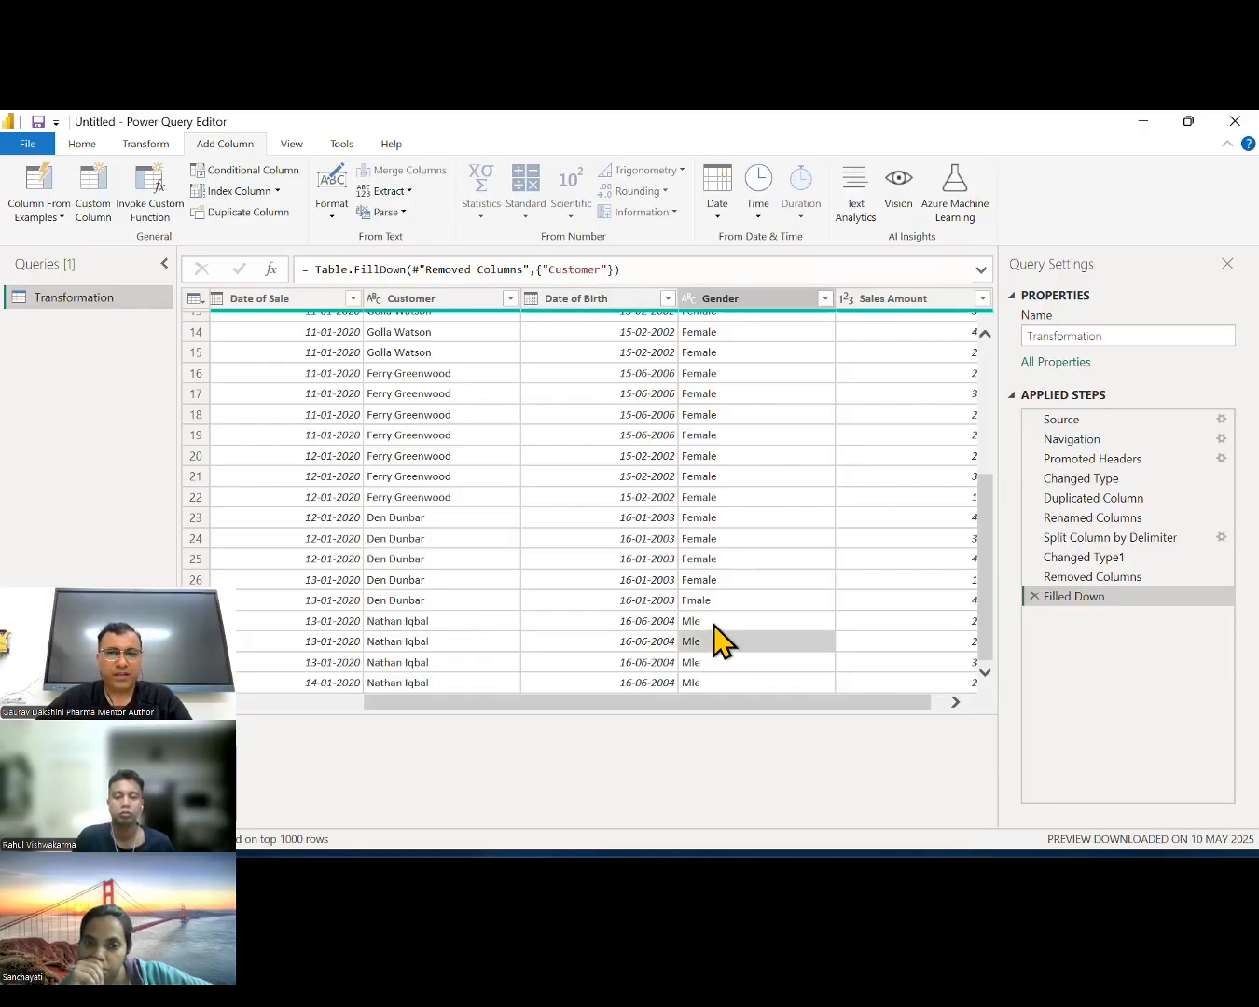
key(Up)
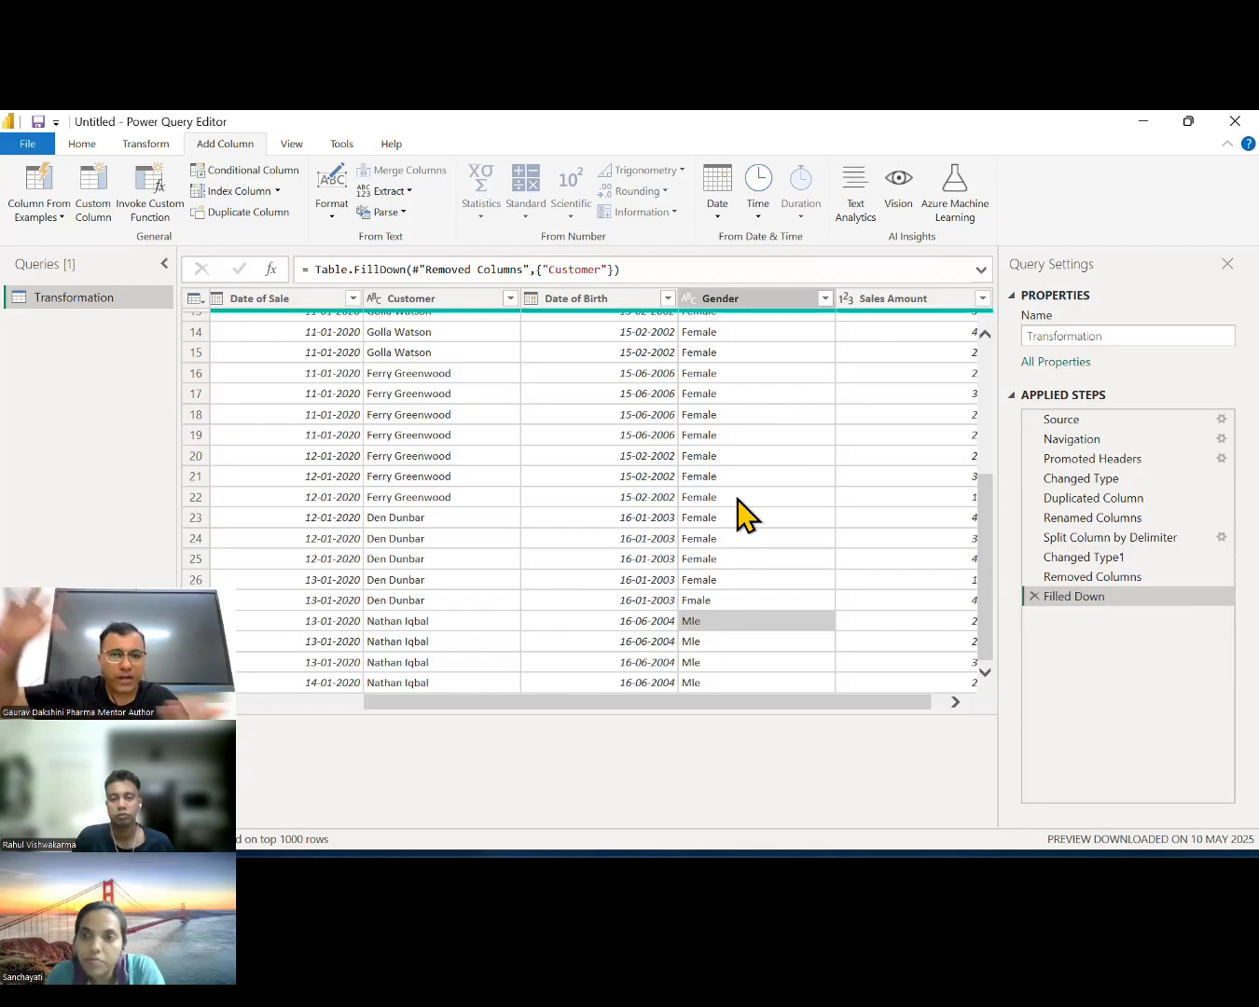
click(709, 601)
click(710, 586)
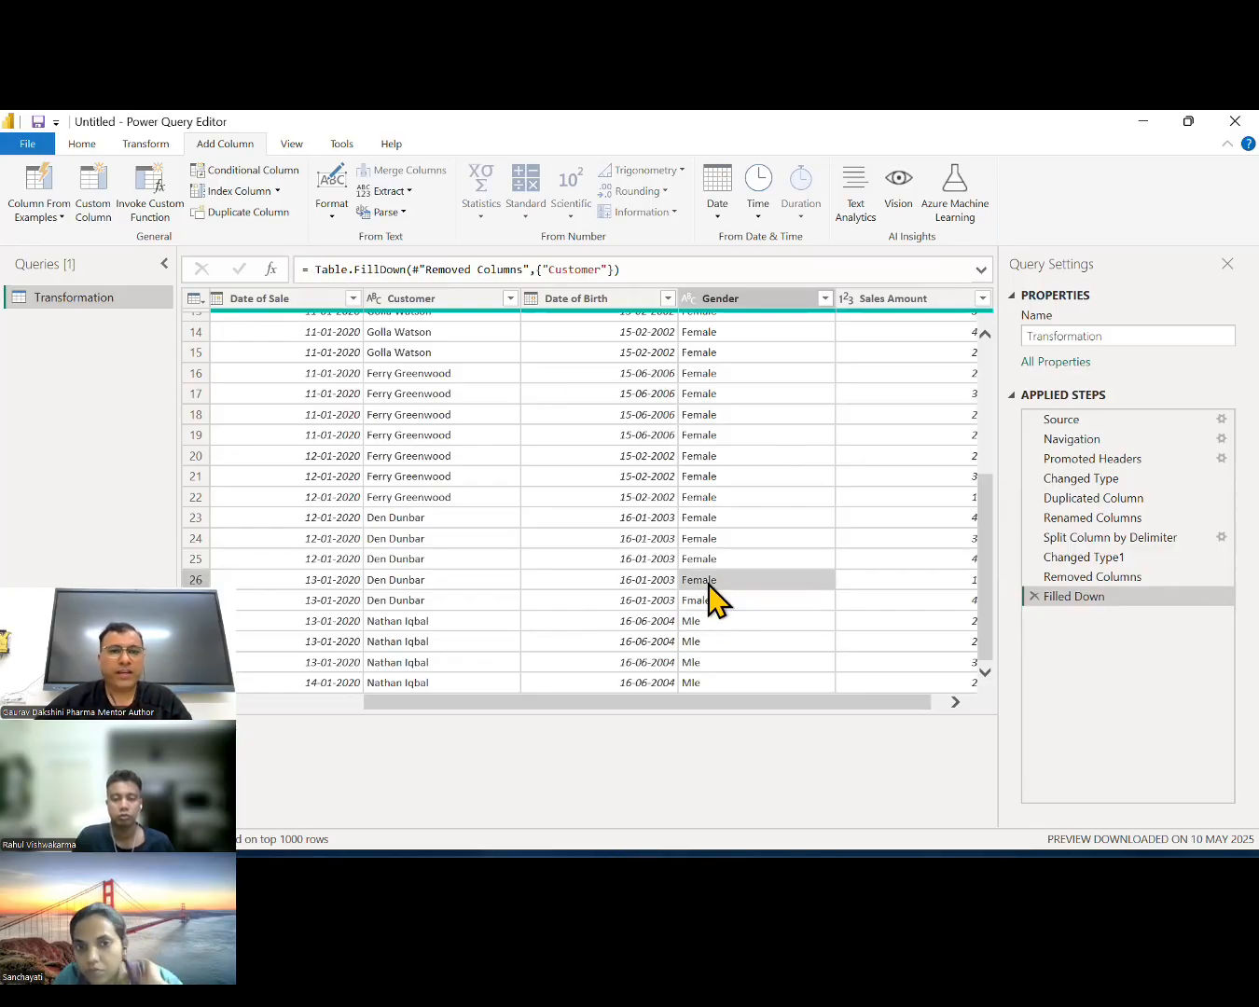
Replace the value Fmale with Female in the Gender column, and check the column's entries
click(696, 603)
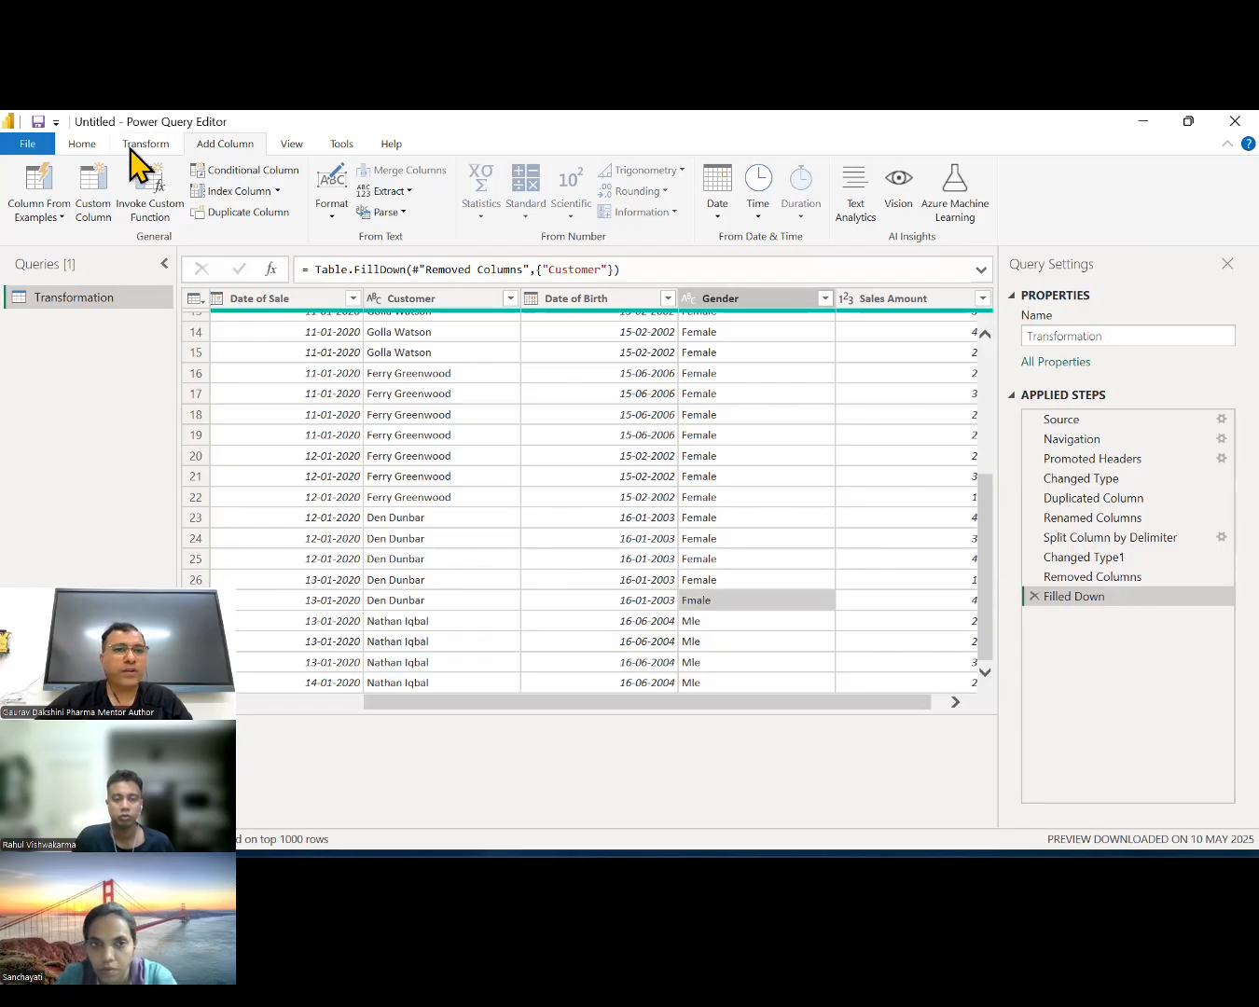
click(89, 145)
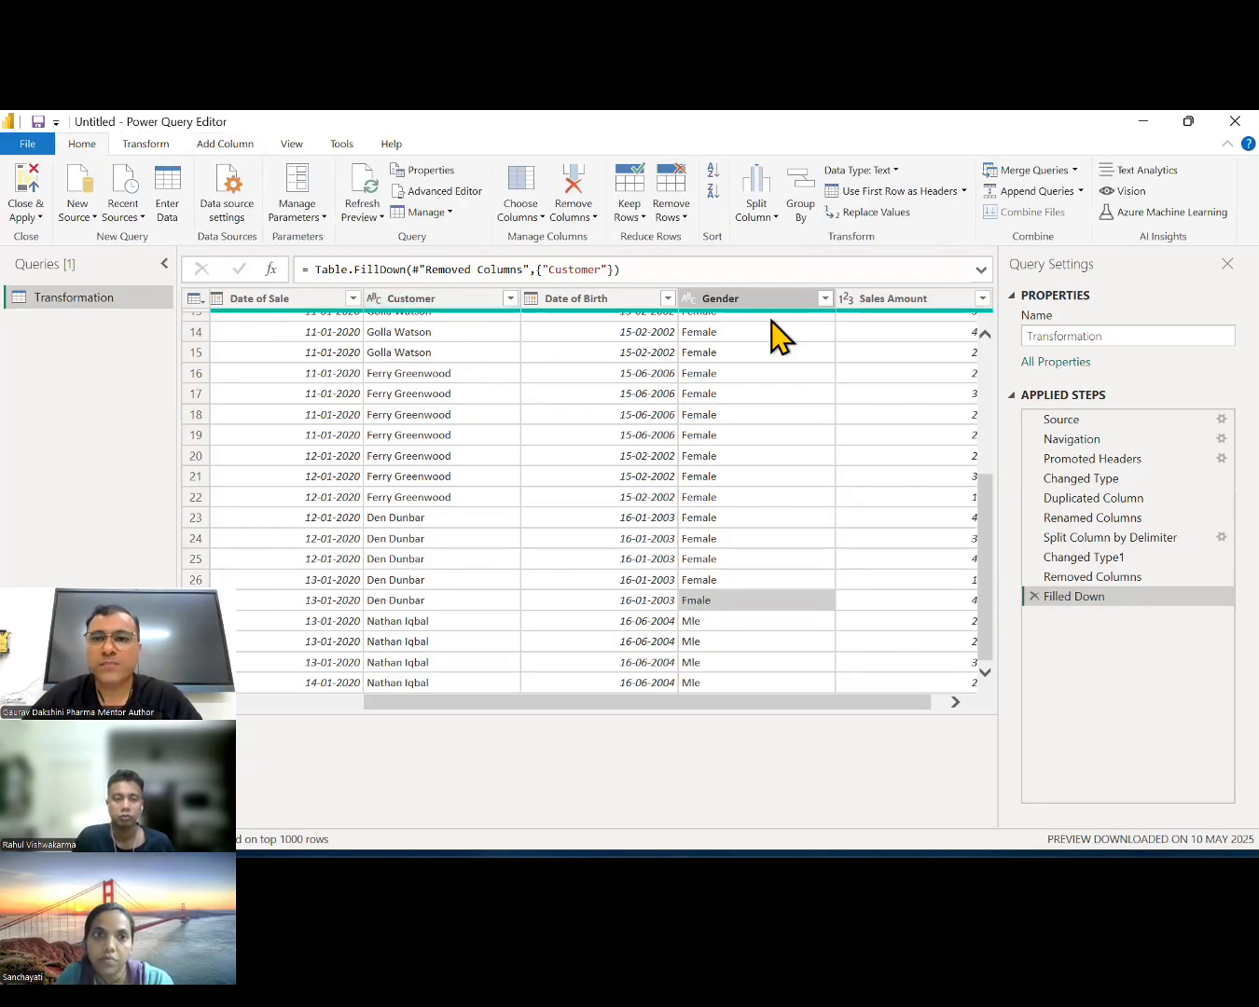
click(889, 221)
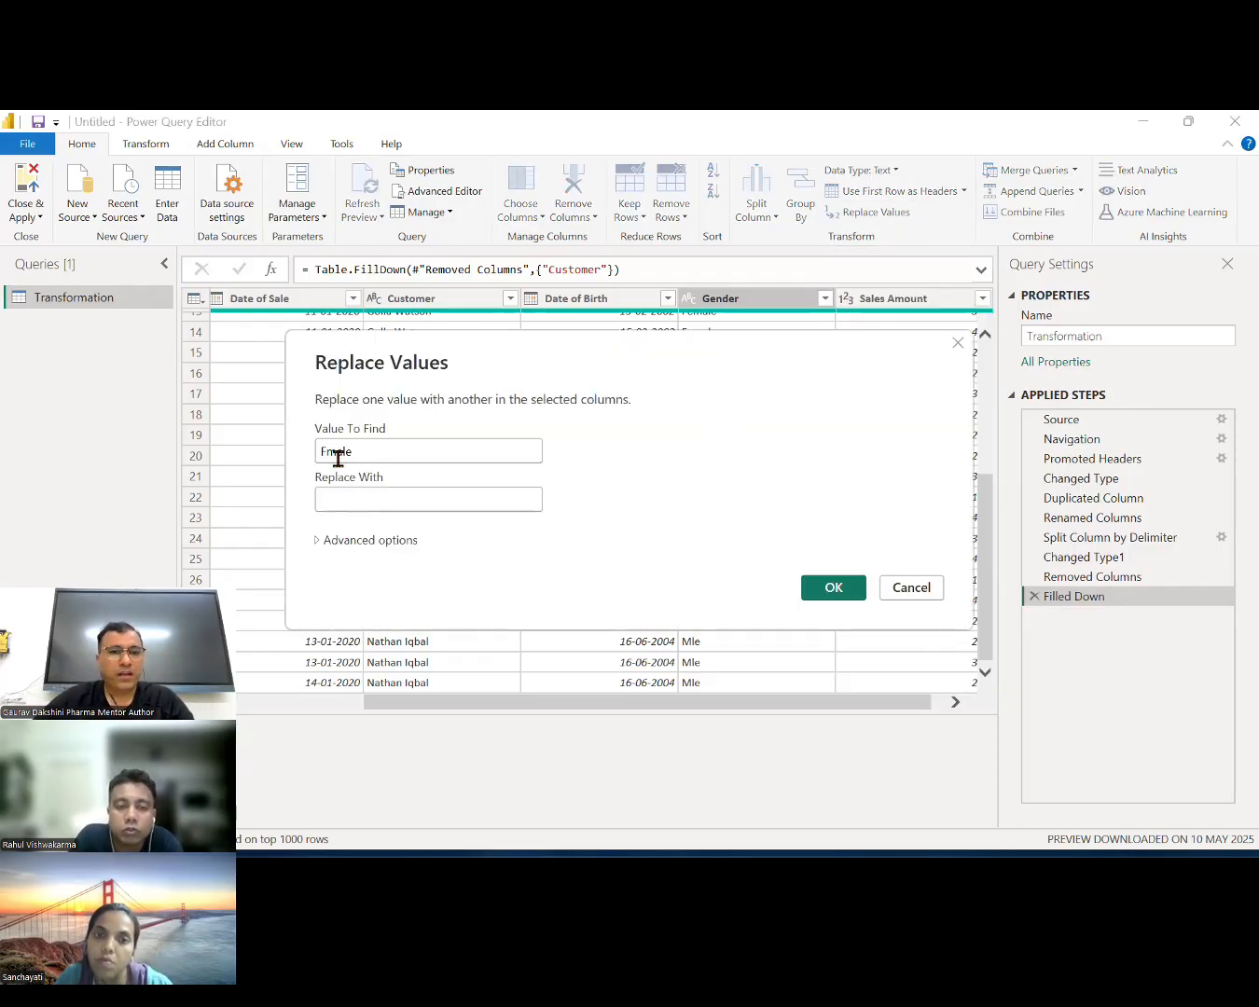
text(Female)
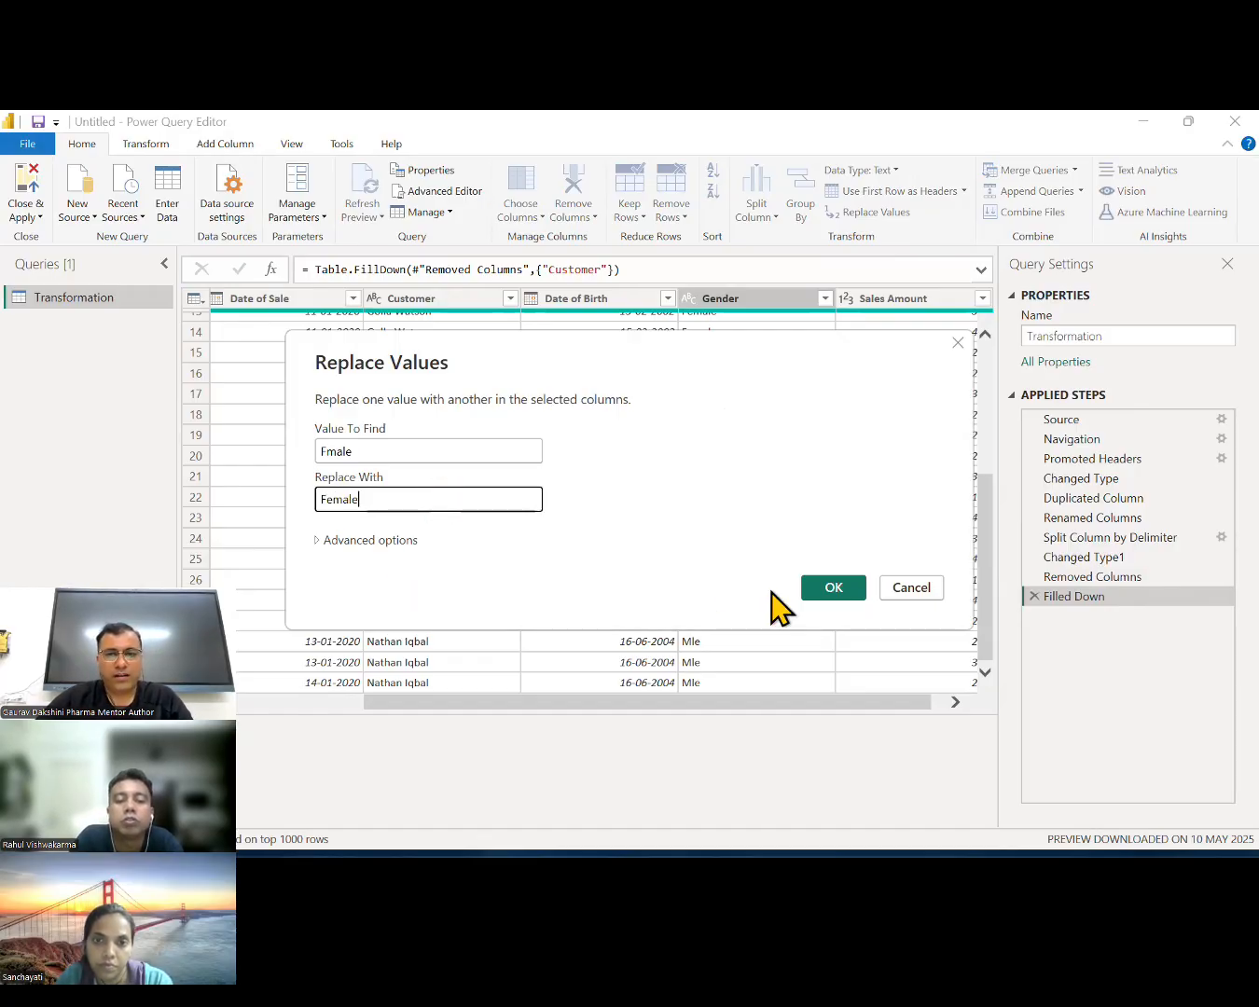
click(825, 591)
scroll(776, 478, down, 3)
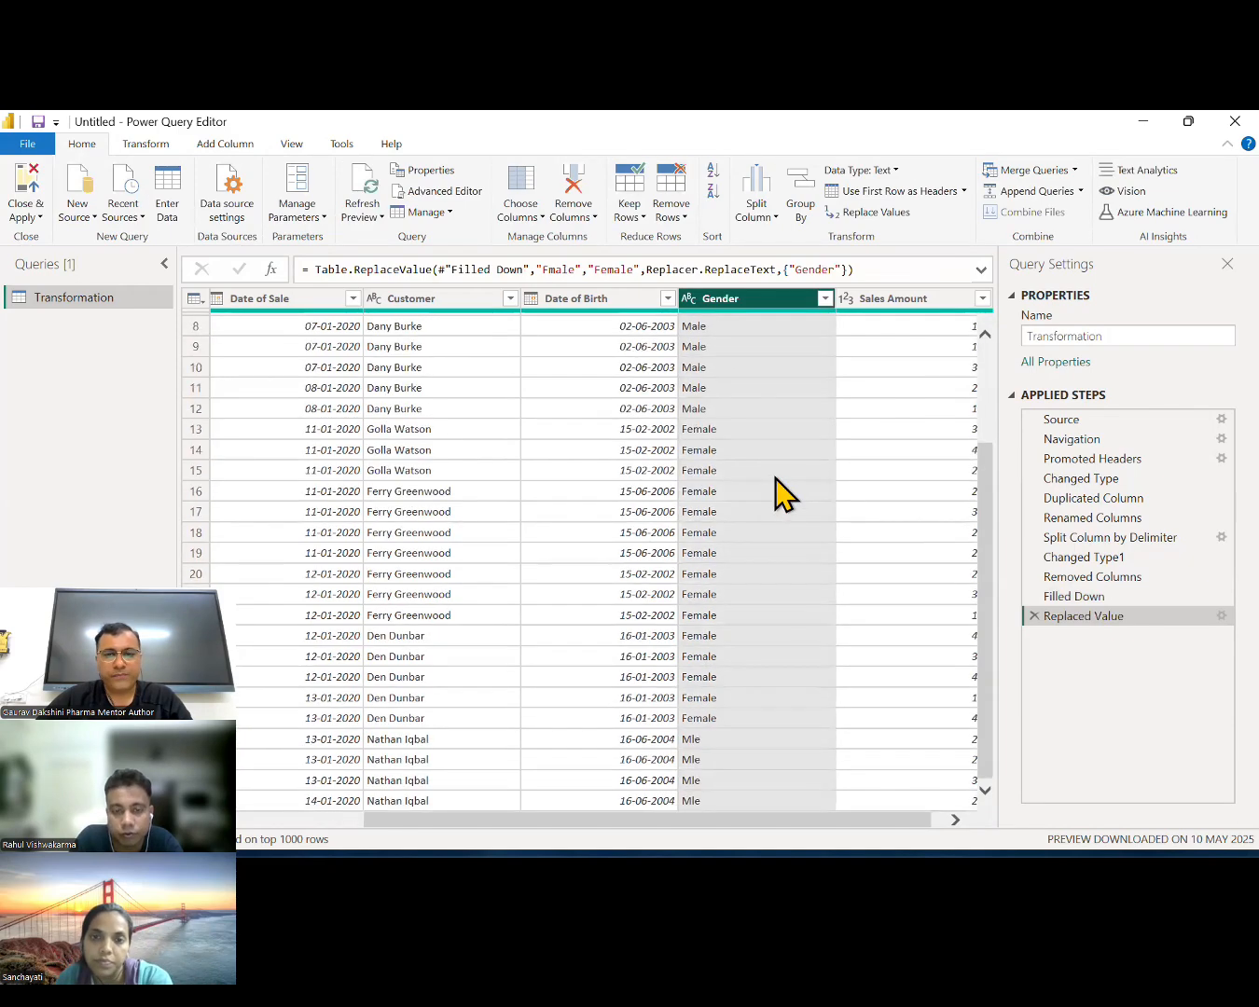
click(710, 722)
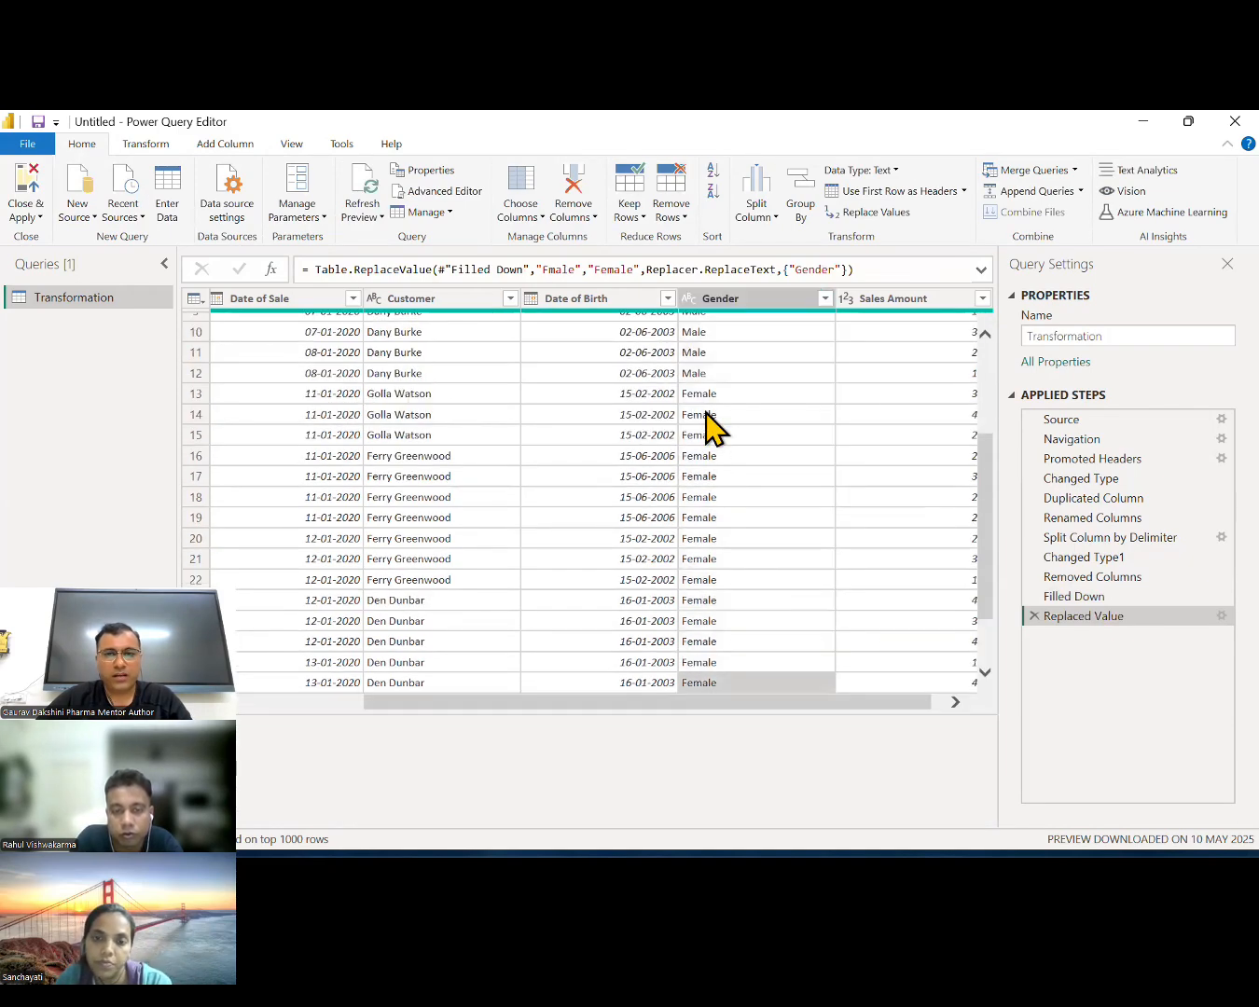
scroll(710, 429, up, 3)
click(710, 324)
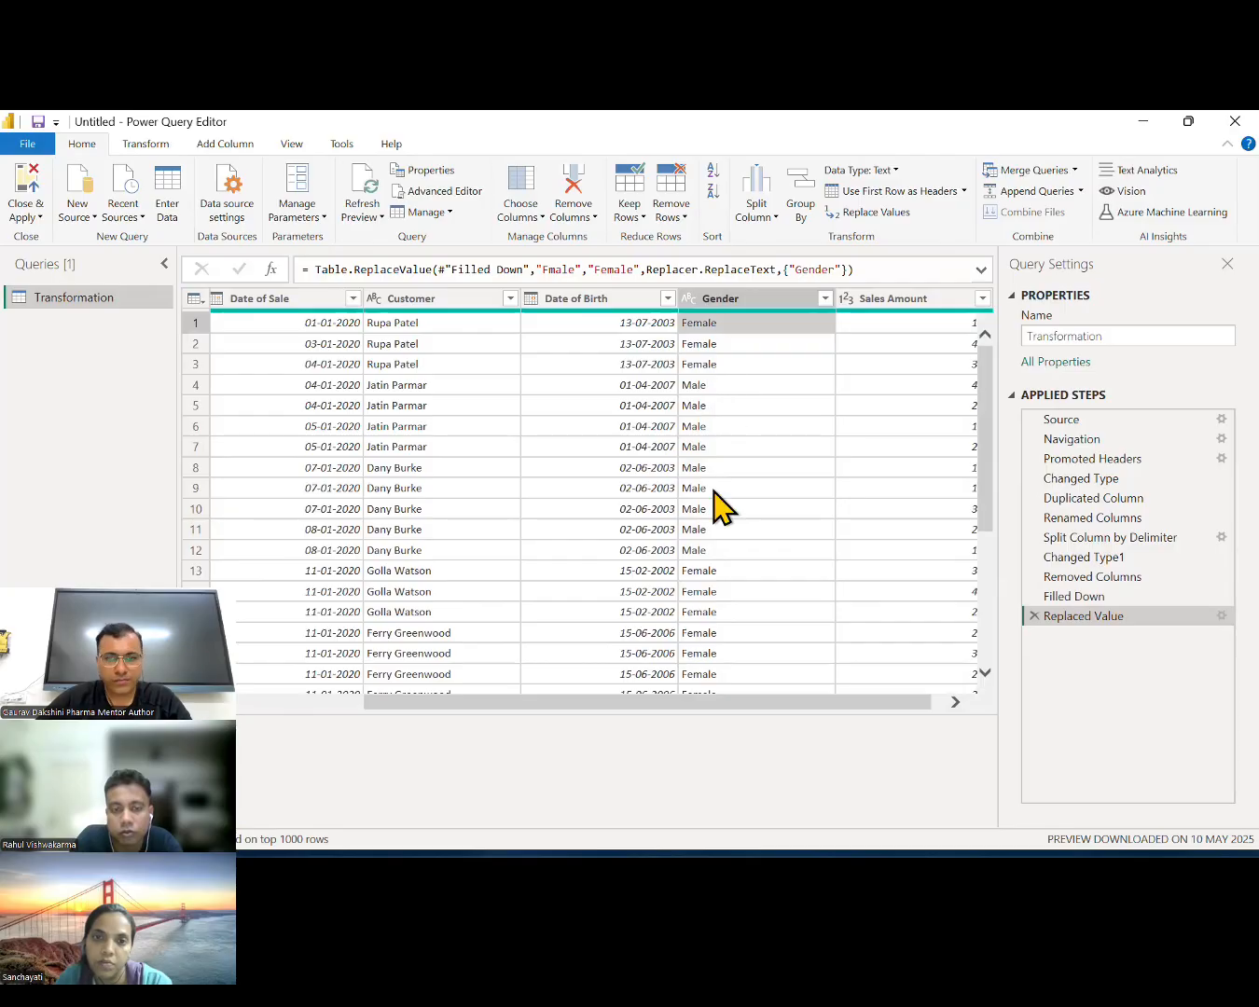
scroll(733, 597, down, 5)
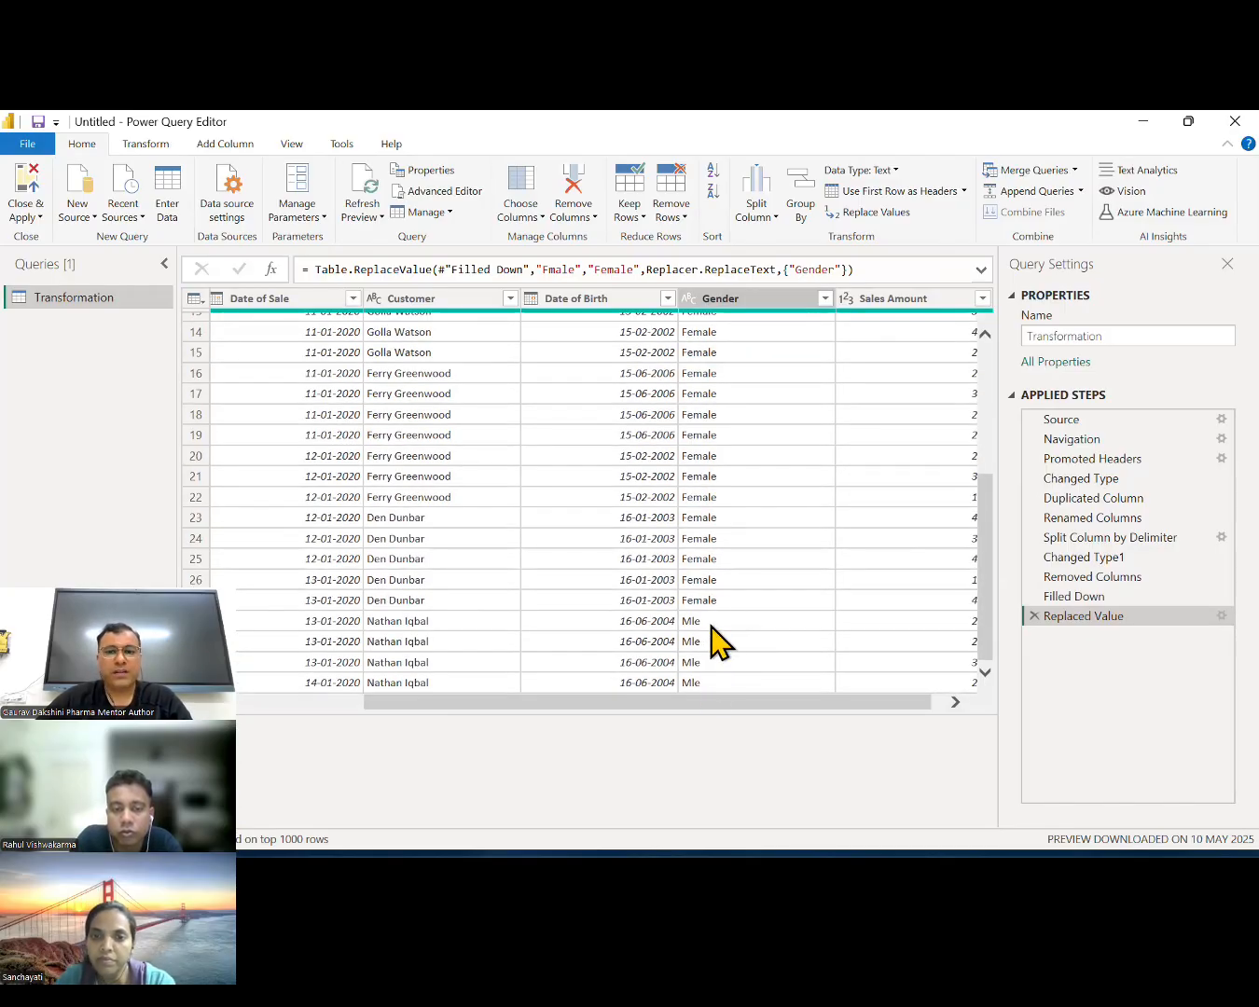
Replace the value Mle with Male in the Gender column, and check the column down to the last rows
click(764, 620)
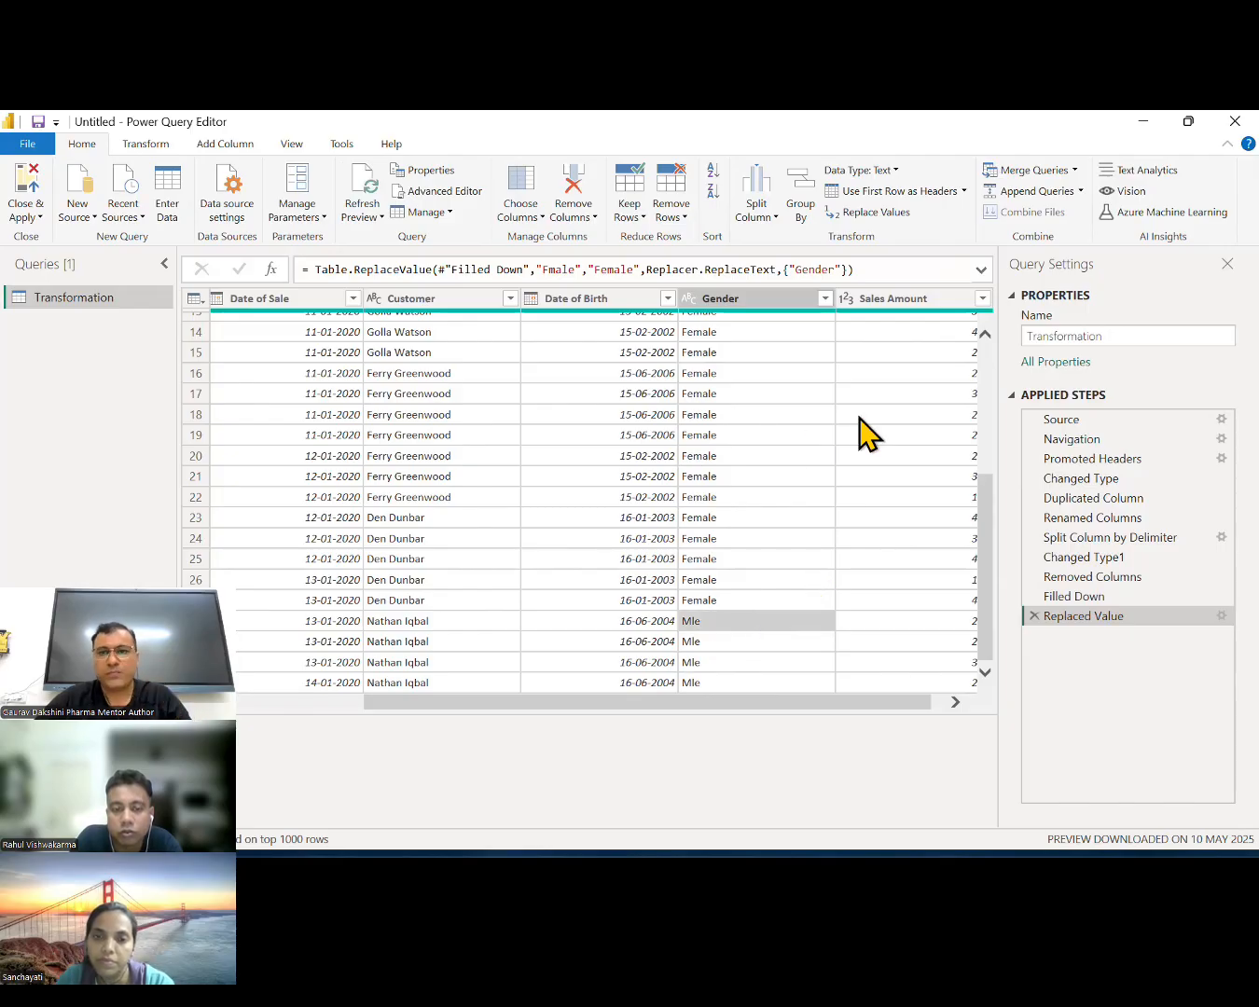
click(886, 213)
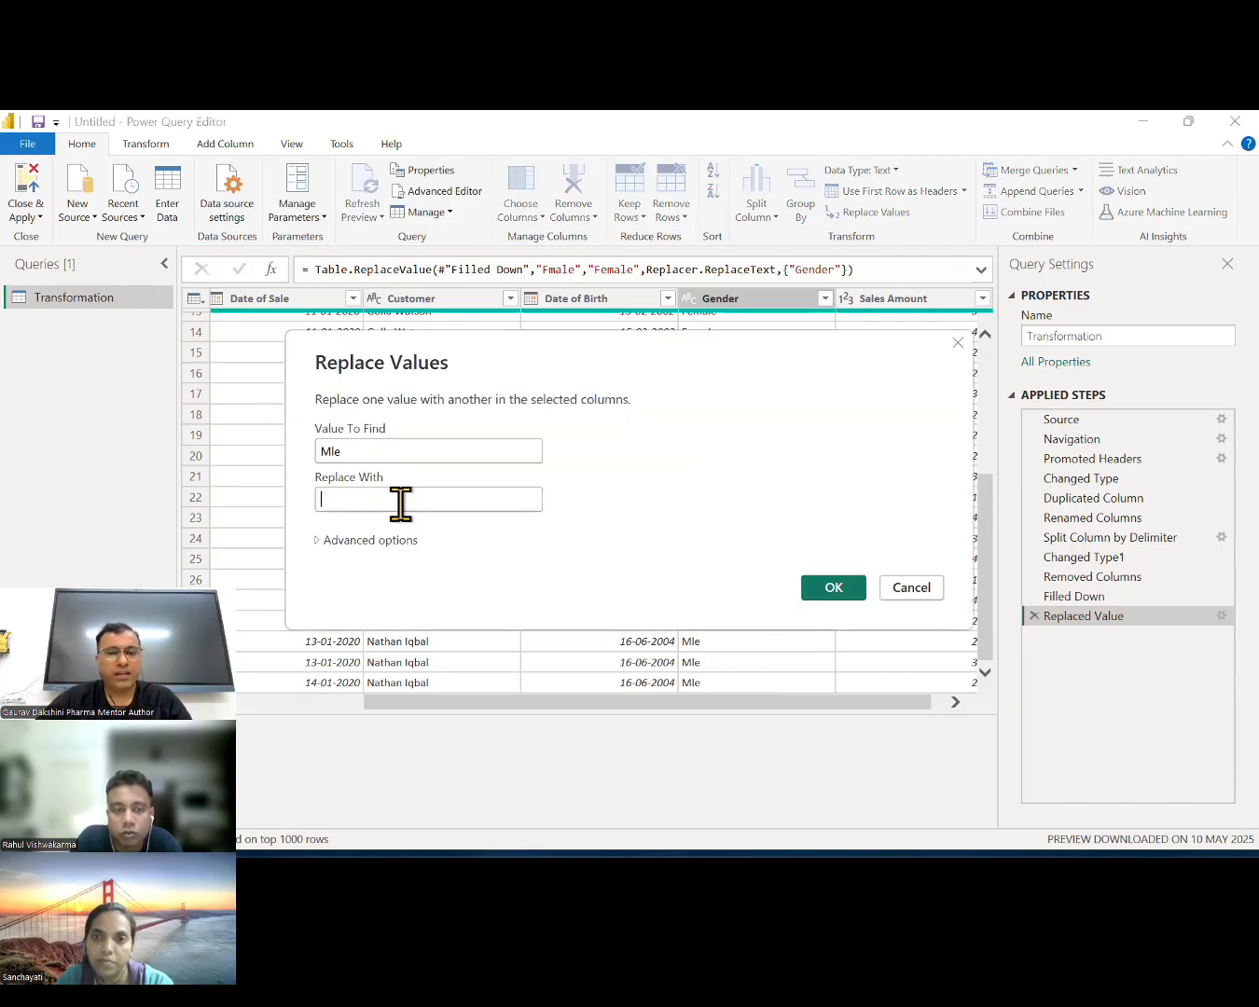
click(400, 504)
text(Male)
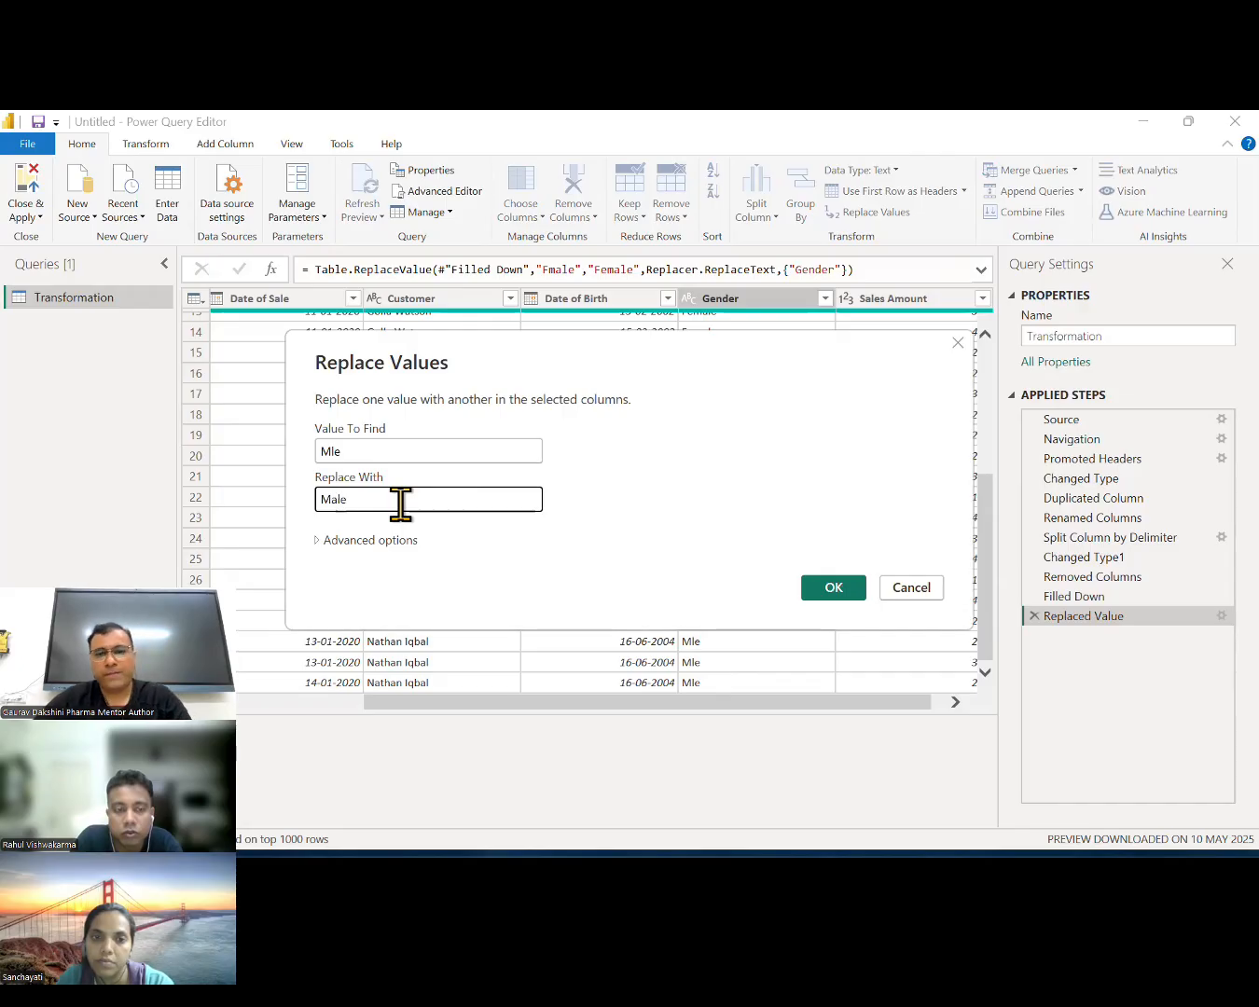
click(826, 585)
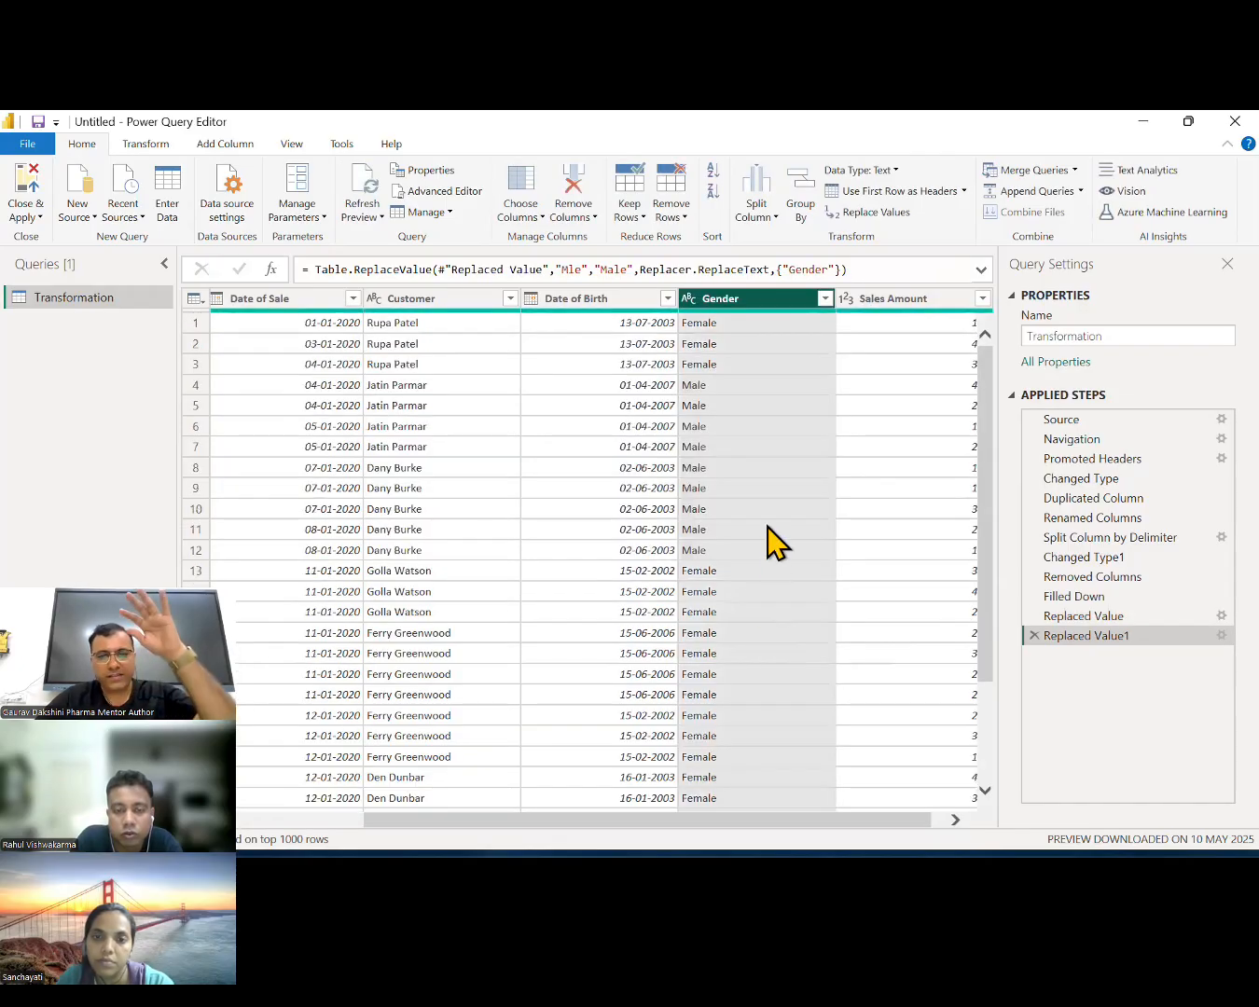
scroll(767, 532, down, 3)
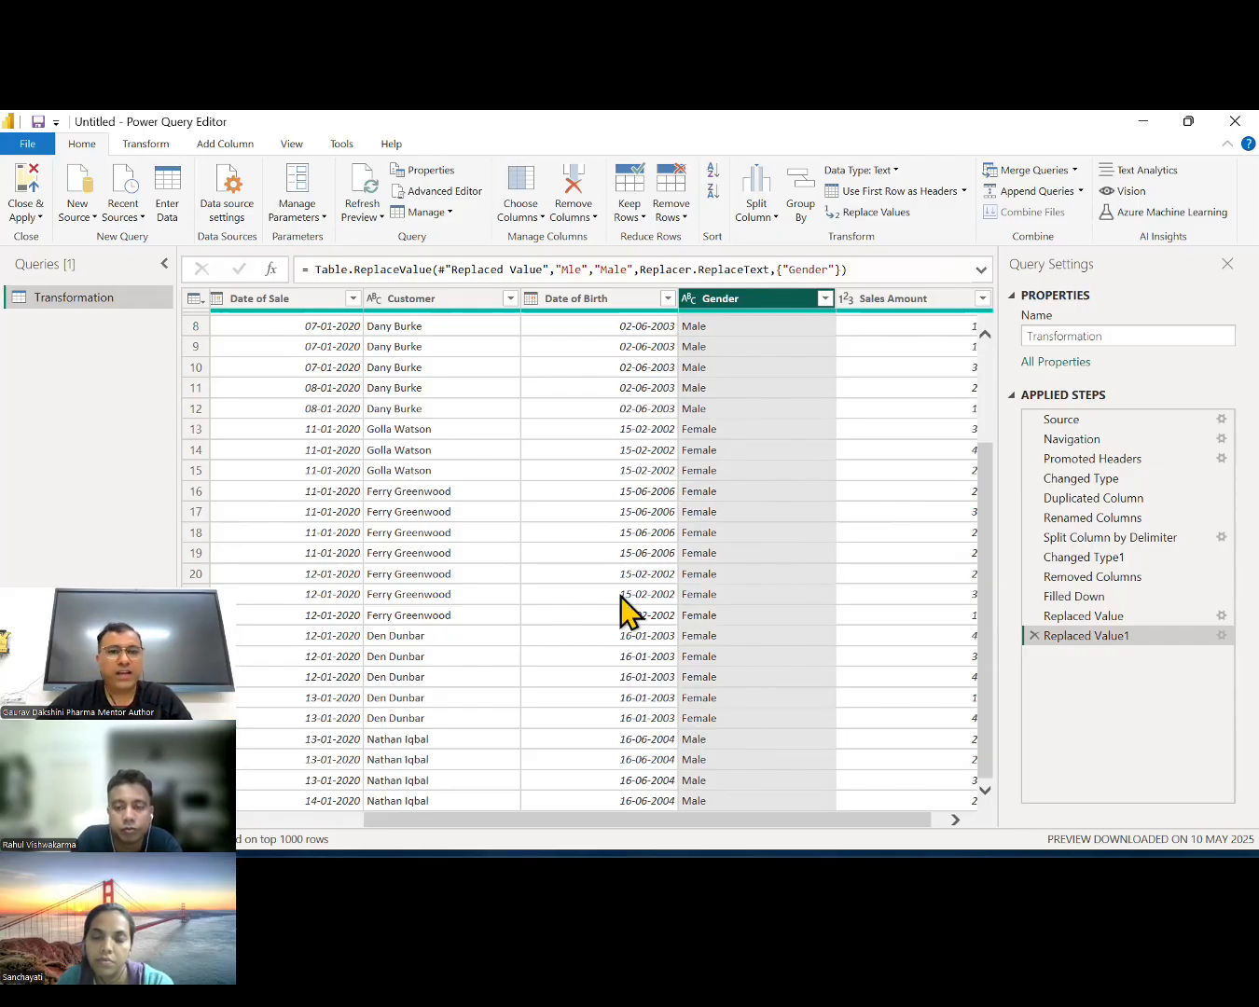
Review the cleaned table from the first to the last row, across the columns from ID to Sales Amount
drag(622, 819, 502, 820)
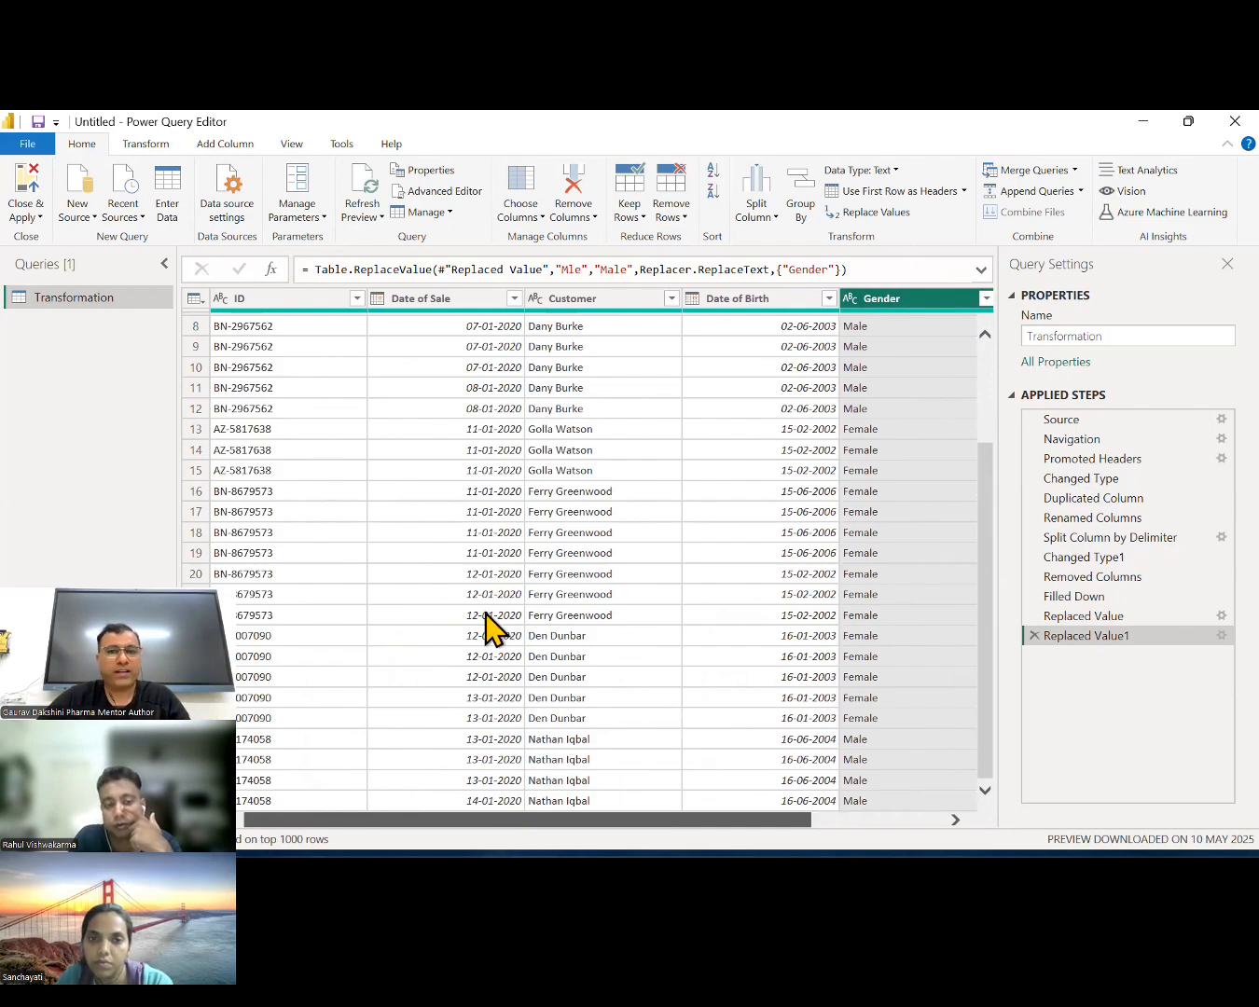
scroll(486, 621, up, 3)
click(612, 571)
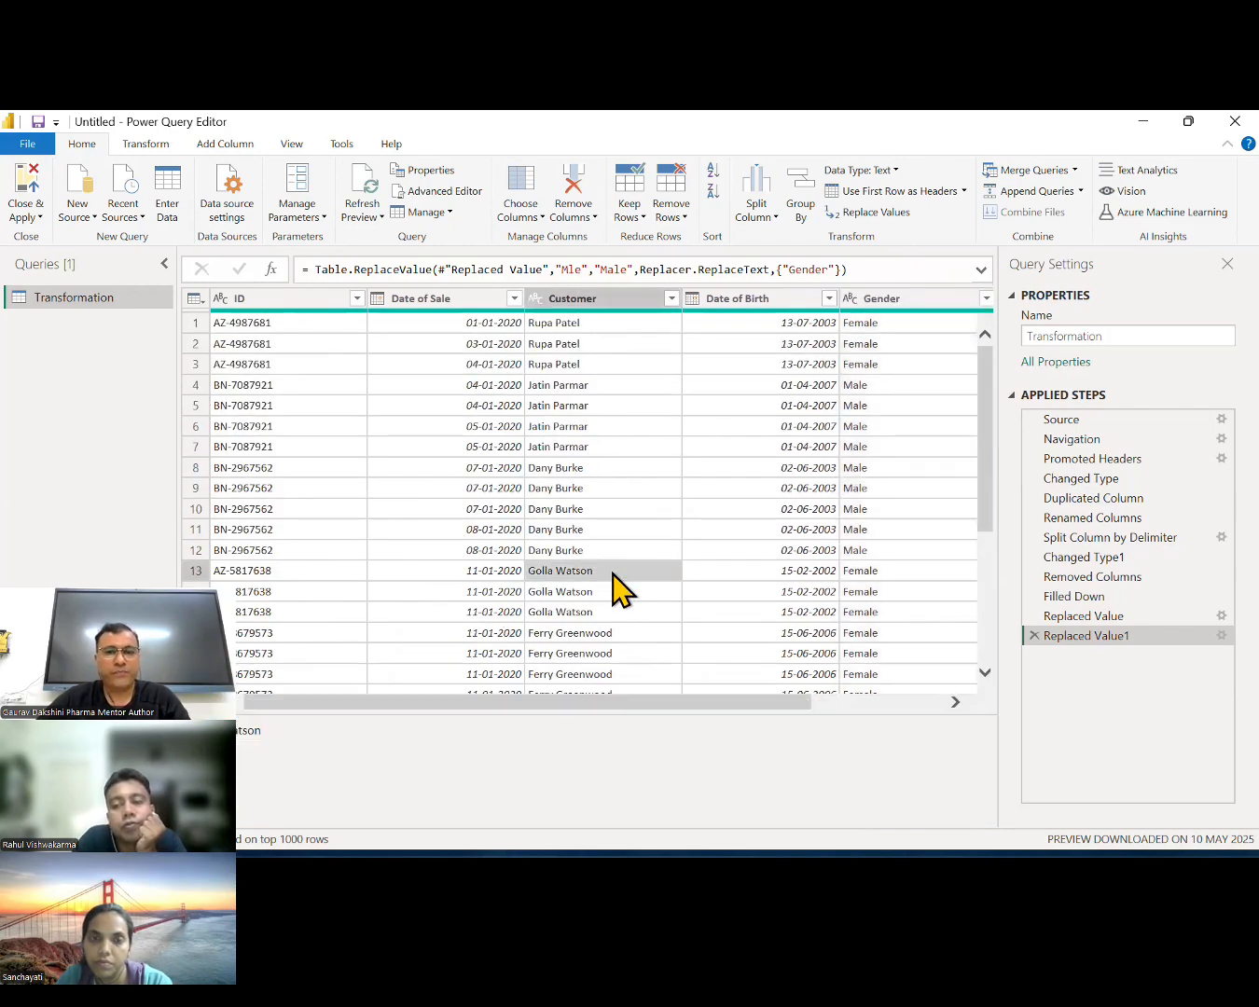
scroll(617, 578, down, 4)
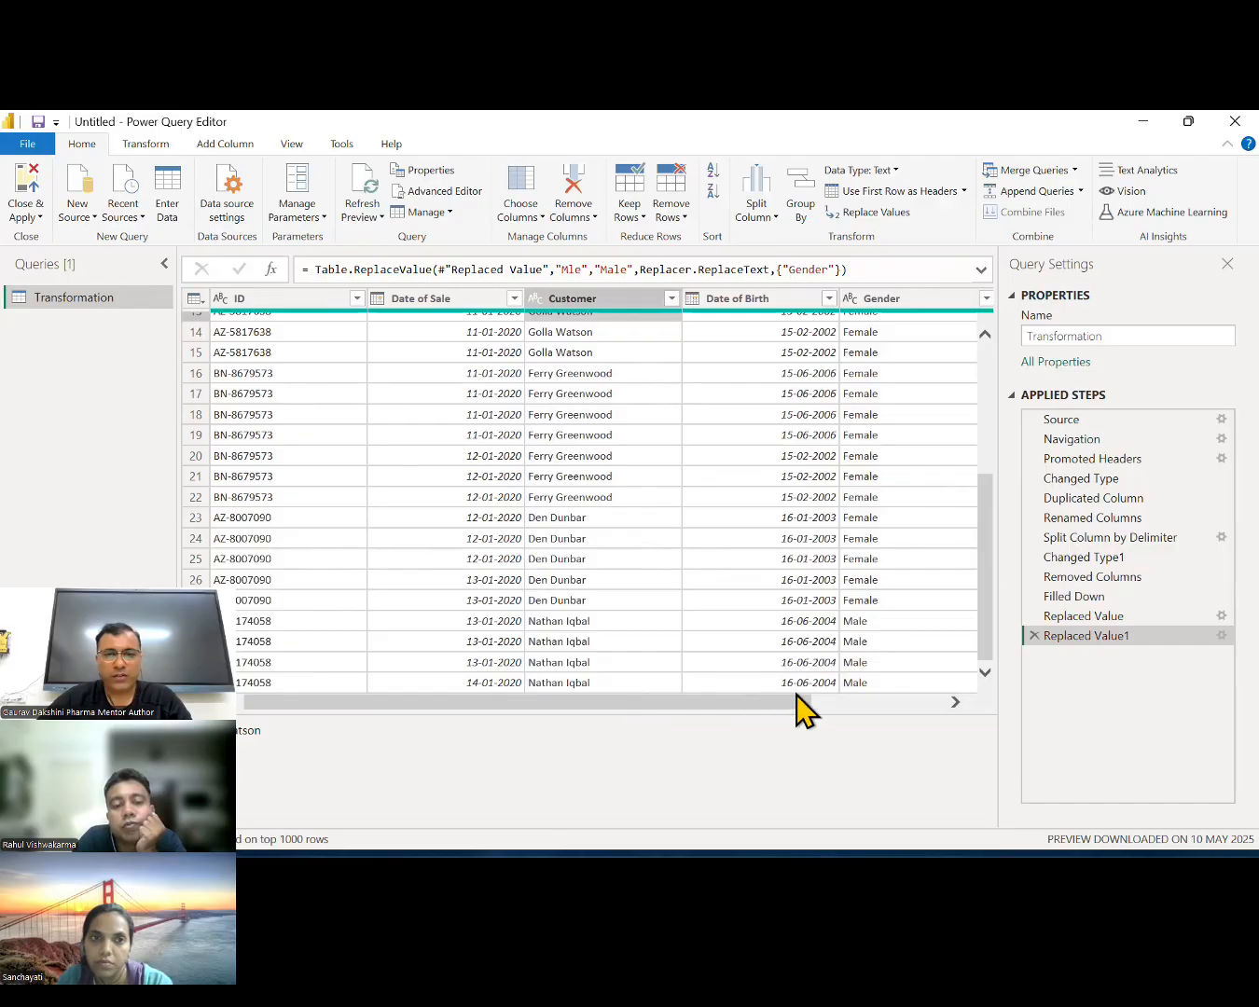
drag(796, 696, 928, 696)
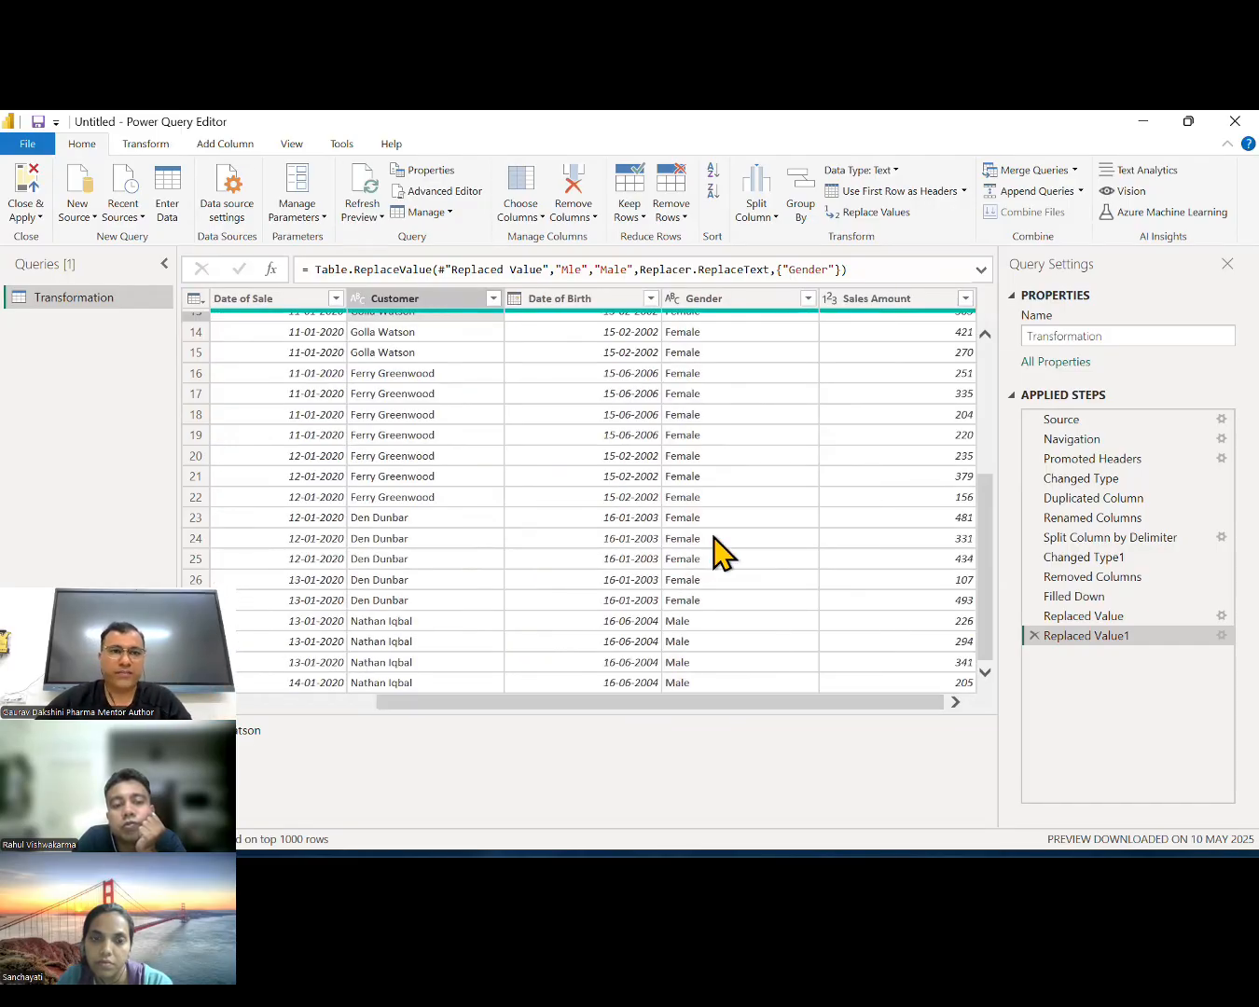